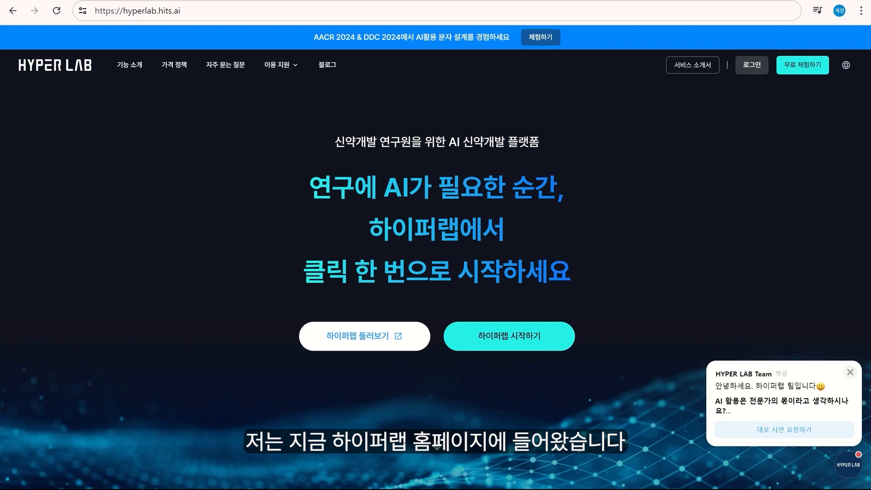
Search Google for 하이퍼랩 in a new tab and open the hyperlab.hits.ai result.
key("ctrl+t")
type("하이펄")
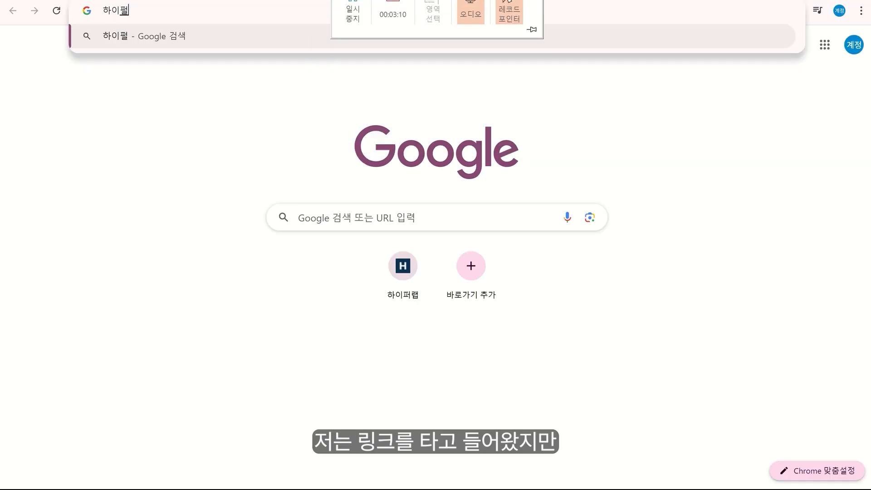
type("랩")
key("Return")
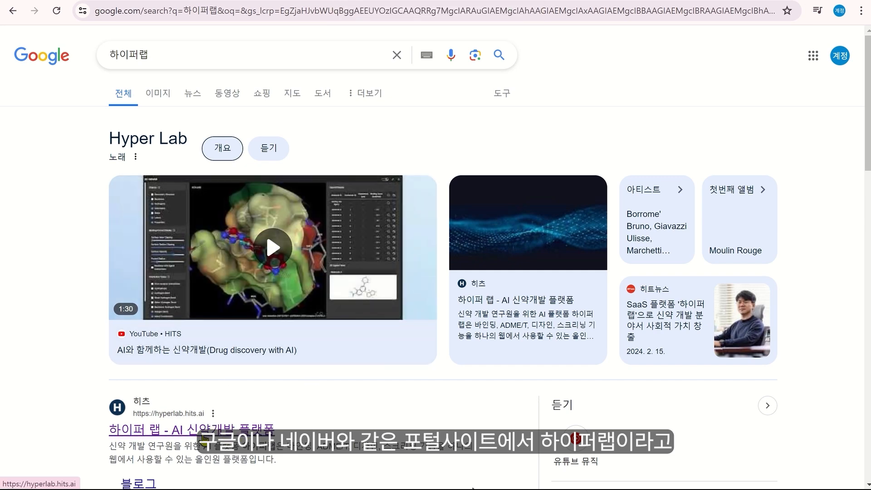
left_click(206, 438)
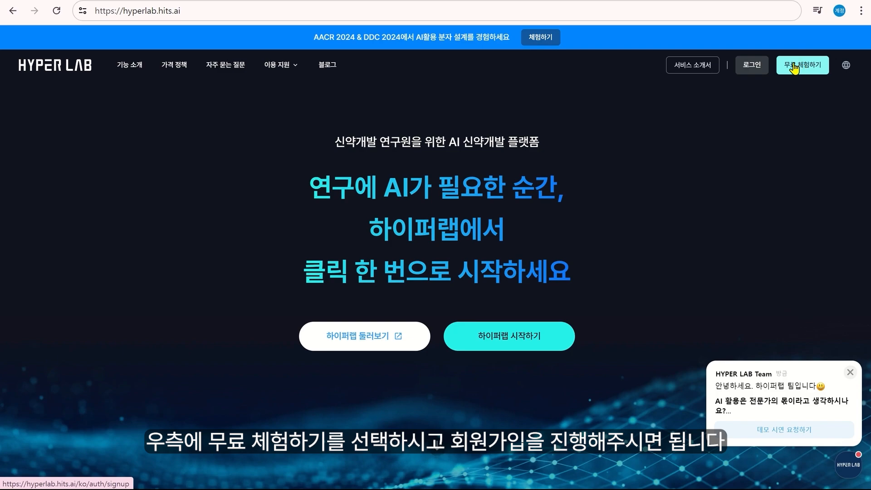
Sign in to Hyper Lab with the saved credentials and return from the OTP page to the lab space list.
left_click(757, 64)
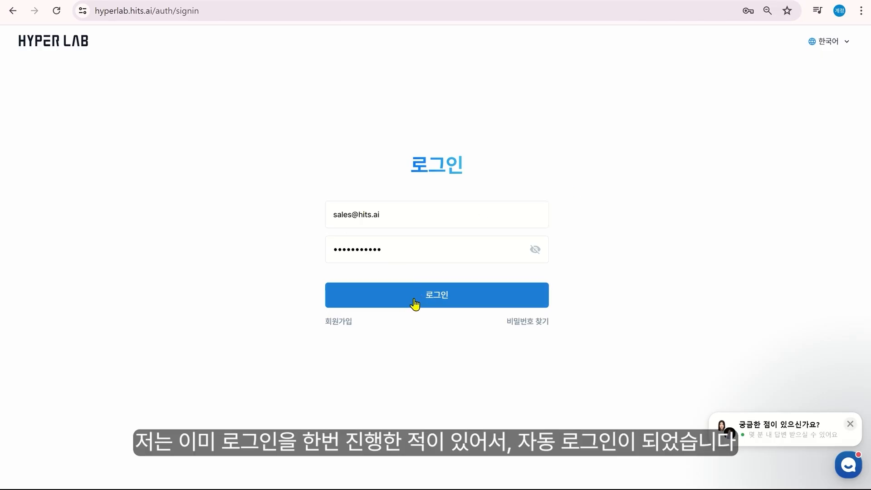
left_click(461, 298)
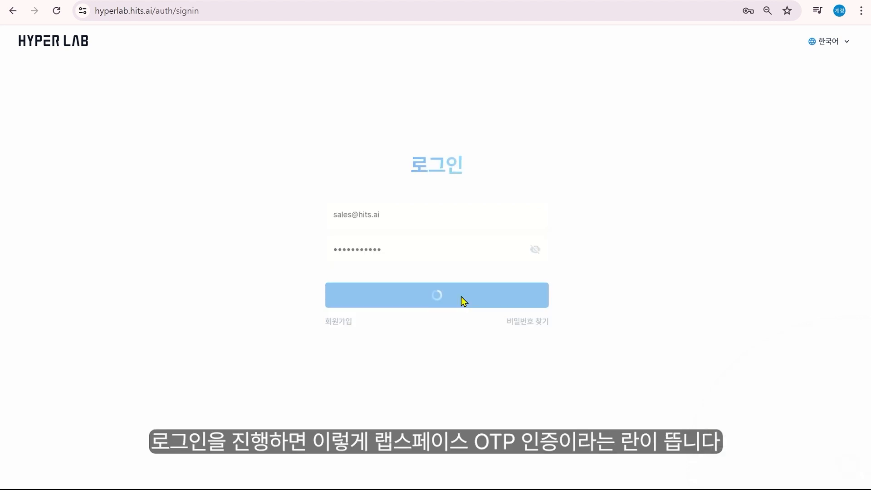
left_click_drag(350, 131, 512, 125)
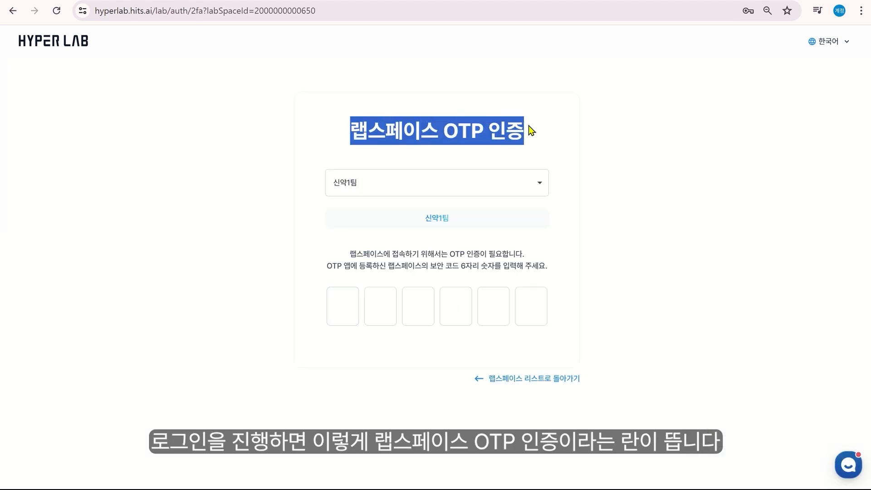
left_click(529, 129)
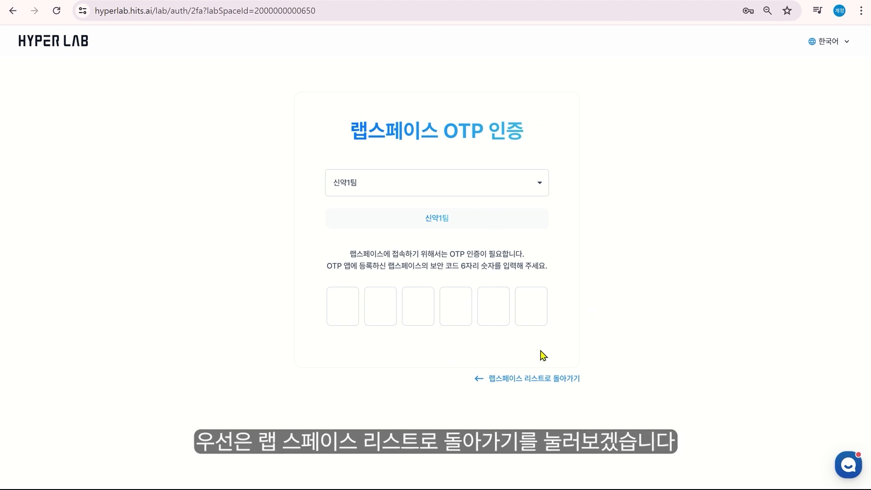
left_click(544, 386)
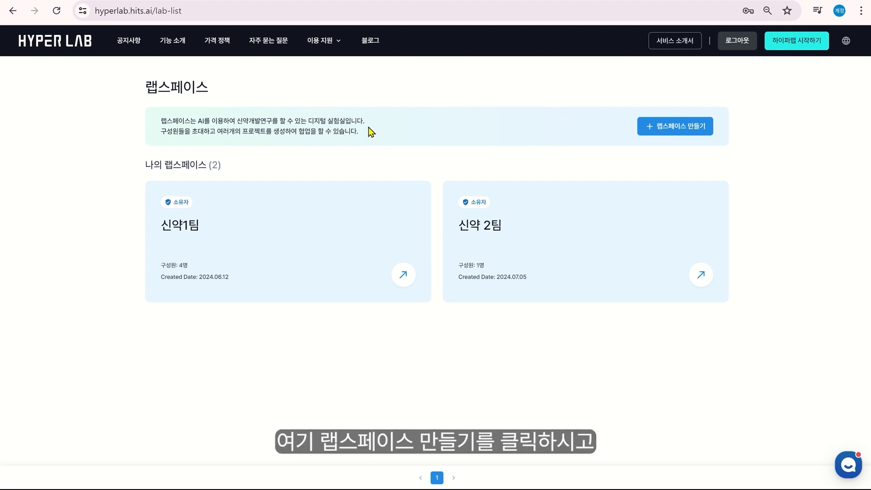
left_click(685, 130)
left_click(382, 222)
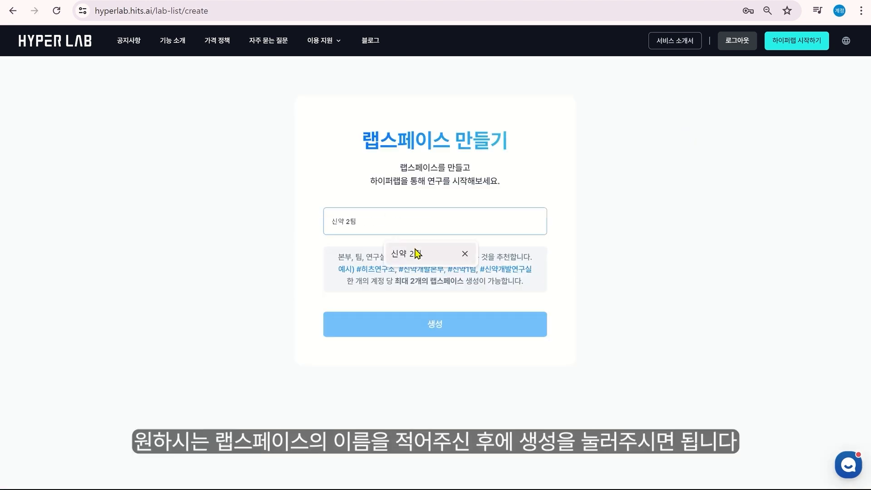
left_click(415, 252)
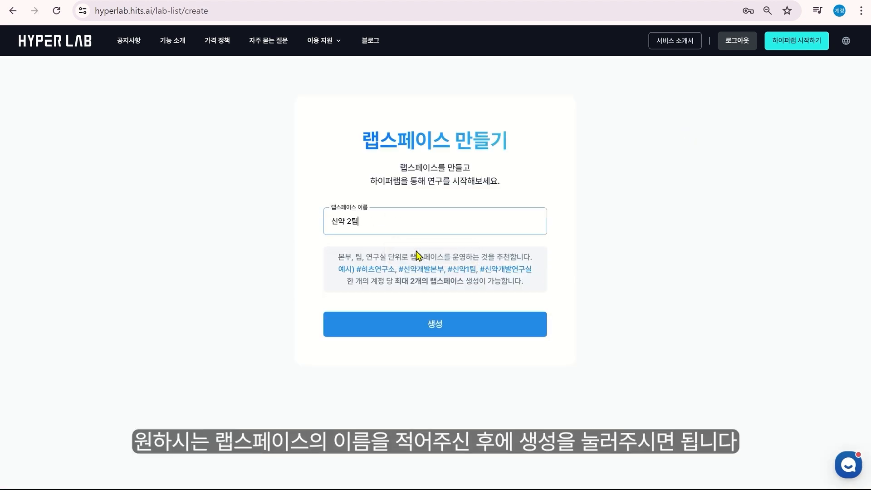
left_click_drag(336, 221, 363, 221)
left_click(366, 219)
left_click(43, 92)
left_click(10, 11)
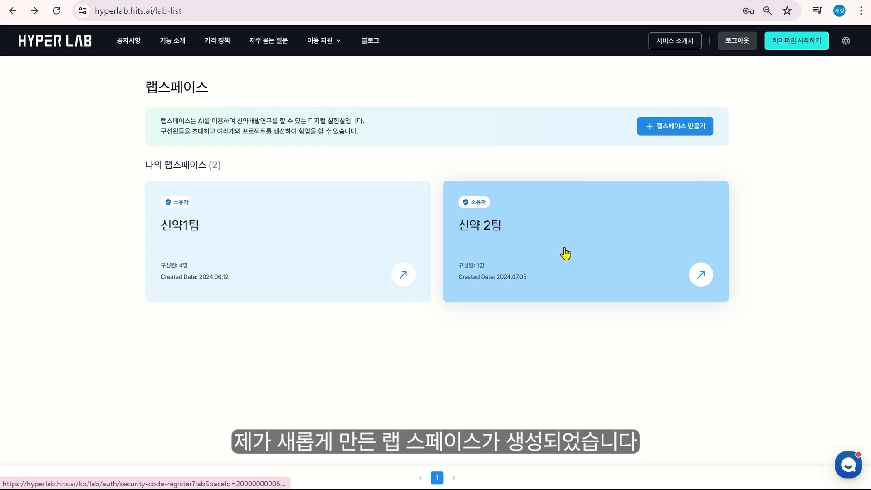
Open the 신약 2팀 lab space and read through its 보안 코드 등록 page.
left_click(624, 252)
left_click_drag(391, 90, 516, 83)
left_click(514, 87)
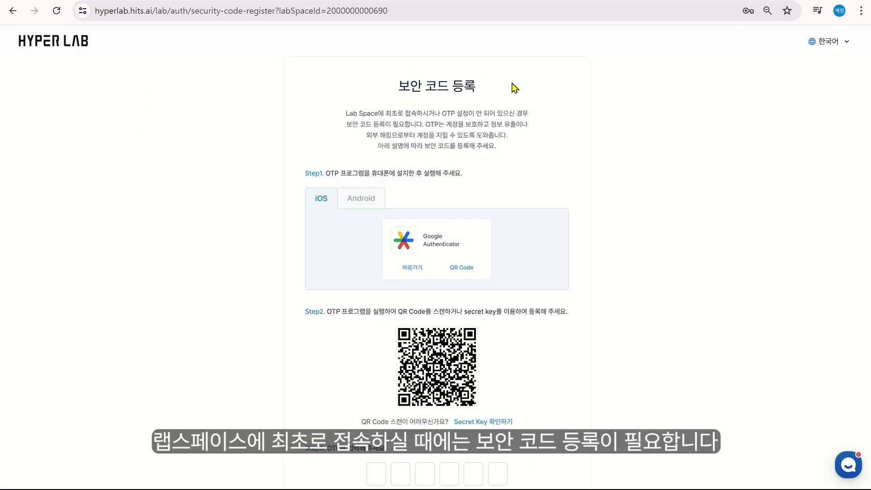
left_click_drag(346, 114, 456, 112)
left_click(509, 112)
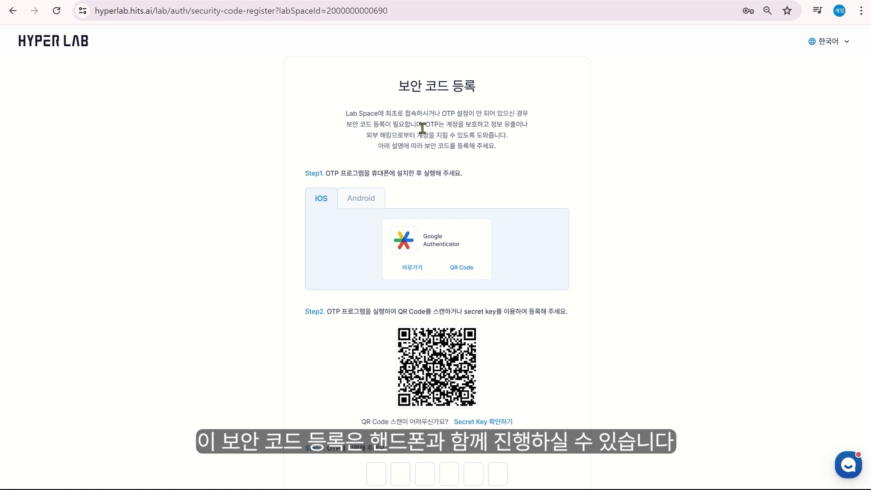
scroll(423, 129, "down", 1)
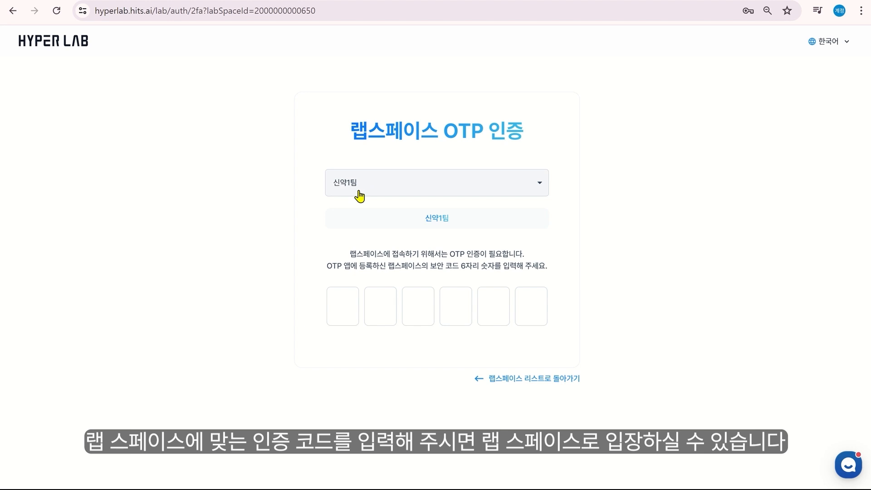
Enter the six-digit OTP verification code to access the 신약1팀 lab space.
left_click(341, 303)
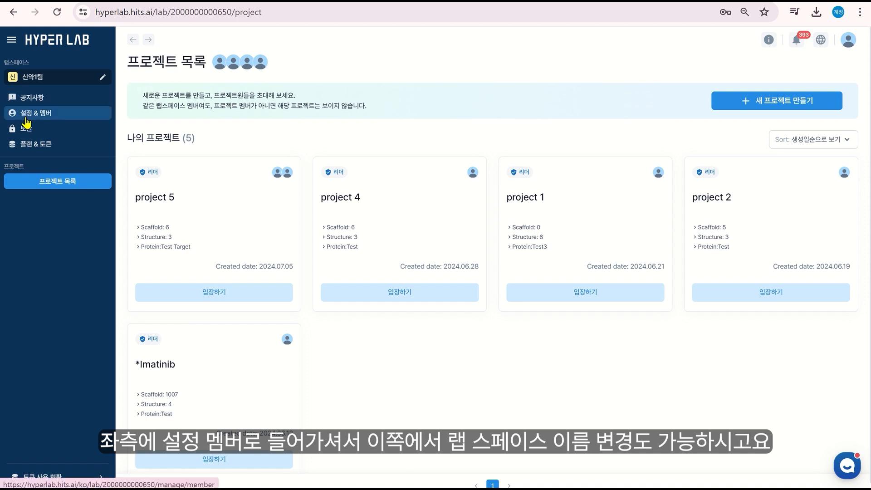
Open the 신약1팀 설정 & 멤버 page.
left_click(26, 119)
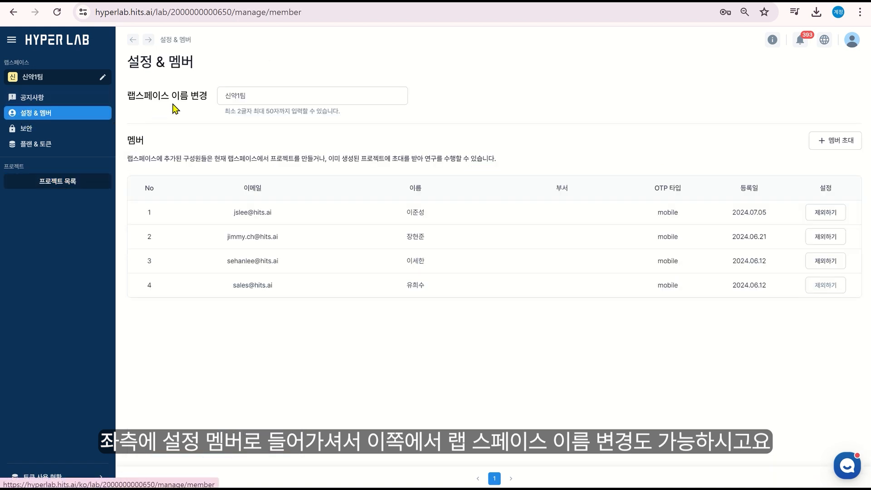
left_click_drag(152, 97, 216, 98)
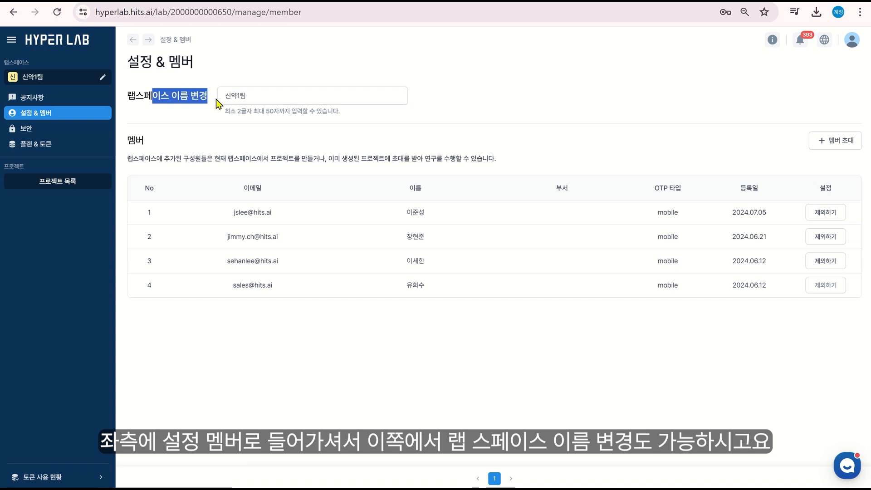
left_click(197, 105)
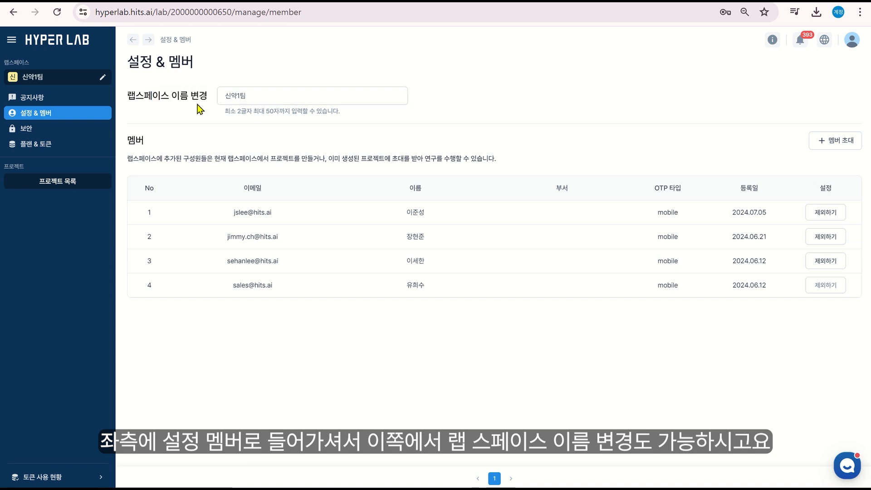
Enter the invitee's e-mail address in the 멤버 초대 dialog.
left_click(828, 146)
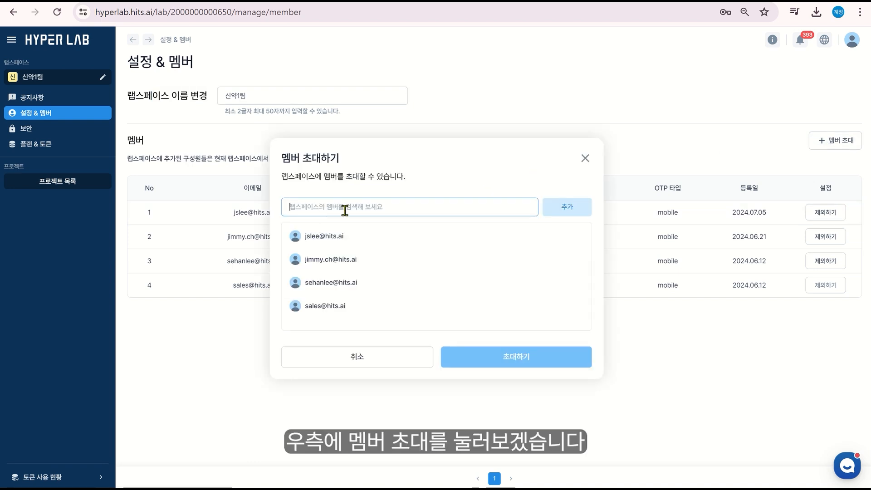
left_click(385, 202)
type("ㅗㅕㅑ")
key("BackSpace")
key("BackSpace")
key("BackSpace")
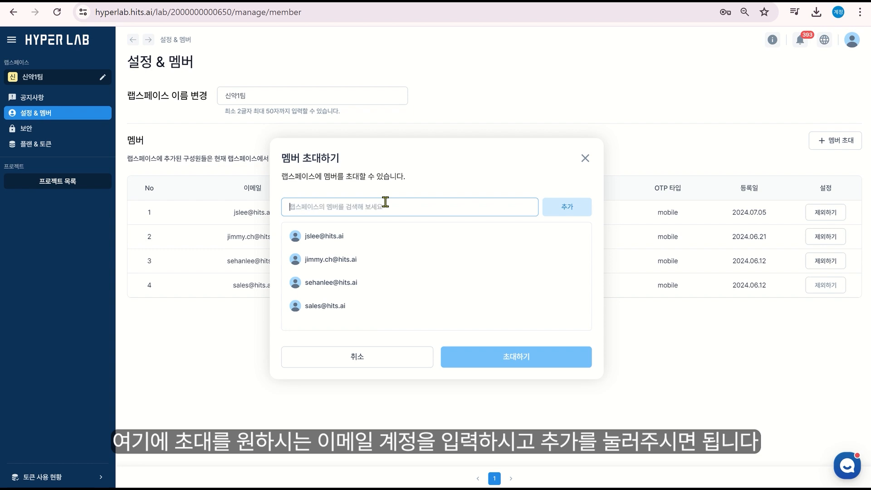
type("HUI")
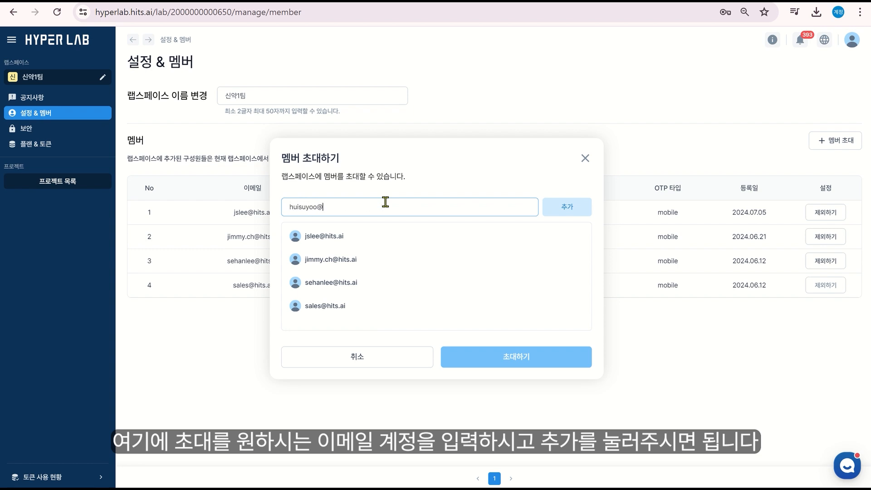
key("Caps_Lock")
Add the e-mail to the invite list and send the invitation with 초대하기.
left_click(568, 208)
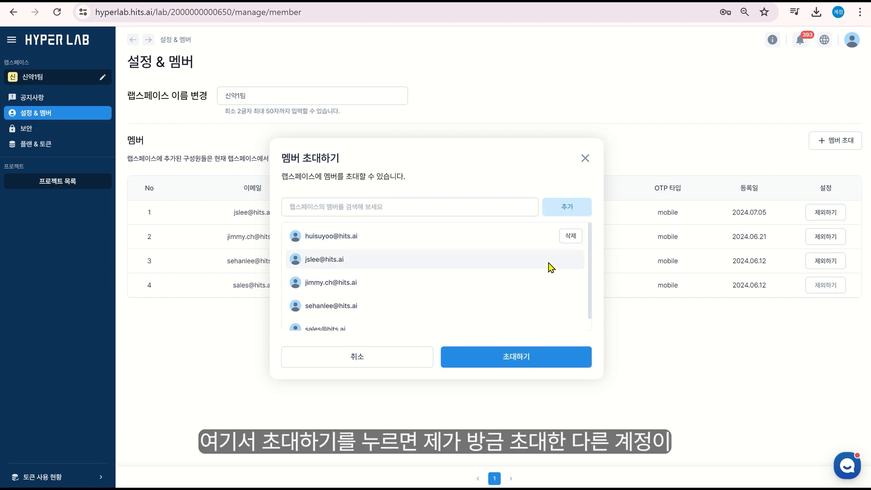
scroll(554, 282, "down", 1)
left_click(535, 355)
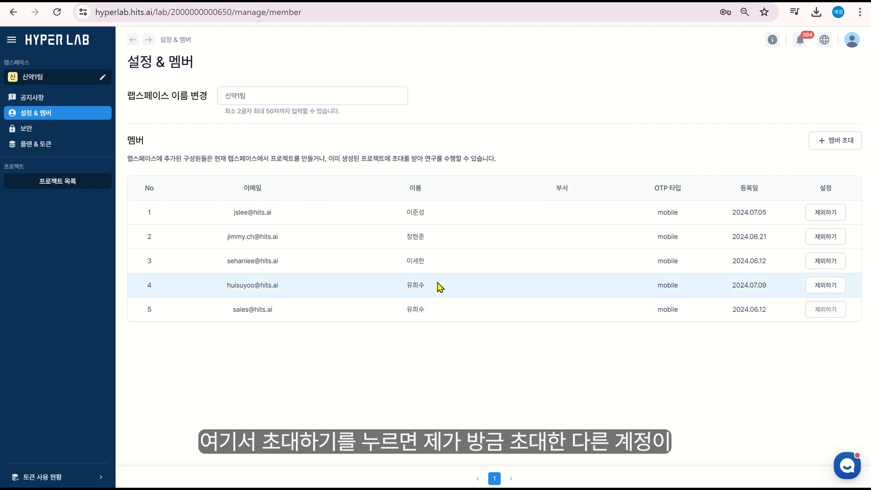
left_click_drag(425, 285, 407, 284)
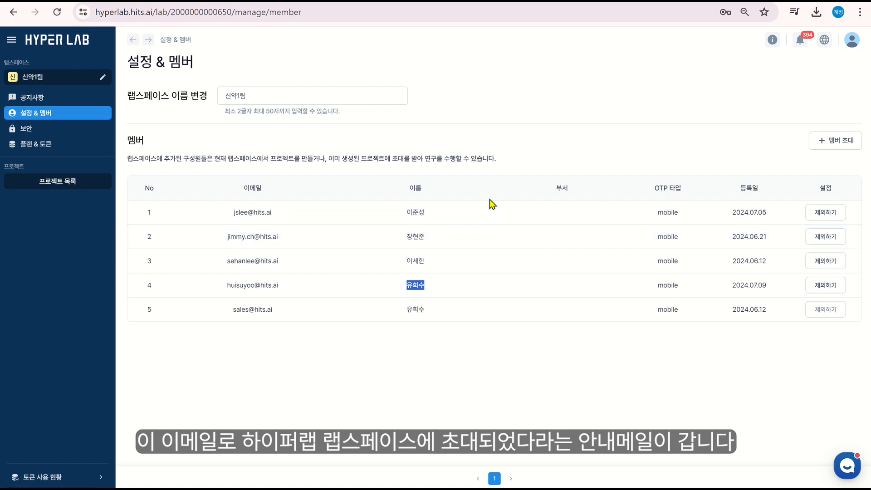
left_click(456, 154)
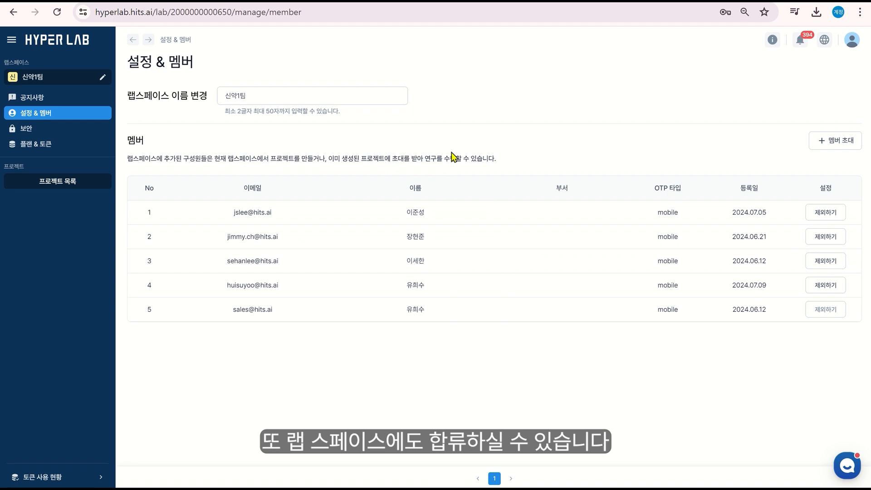
Start a new project named test, description test, with target protein 'test target'.
left_click(59, 190)
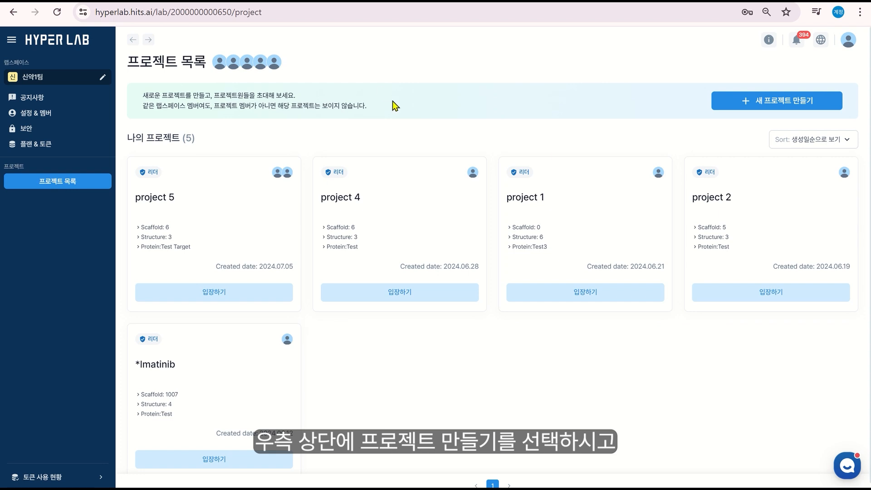
left_click(770, 103)
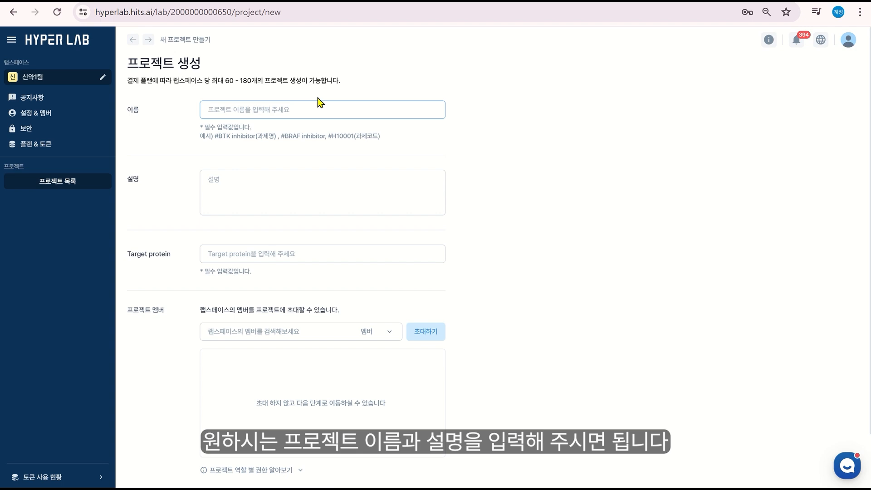
type("test")
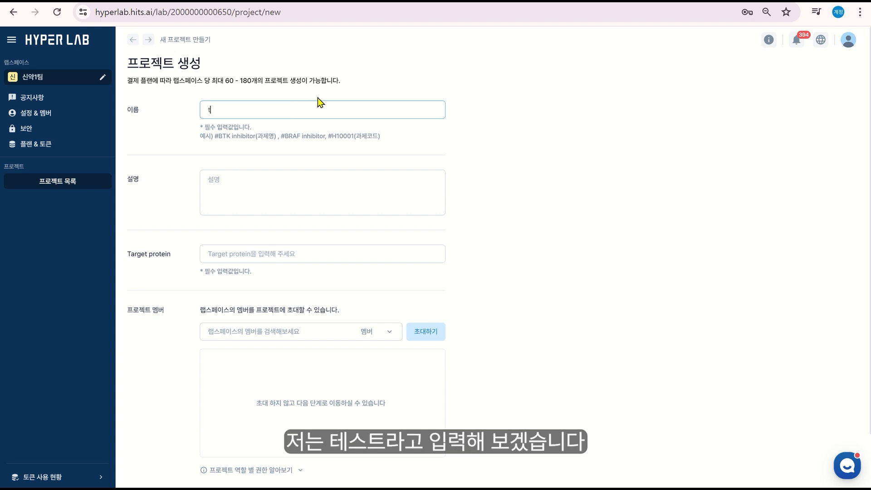
left_click(256, 198)
type("t")
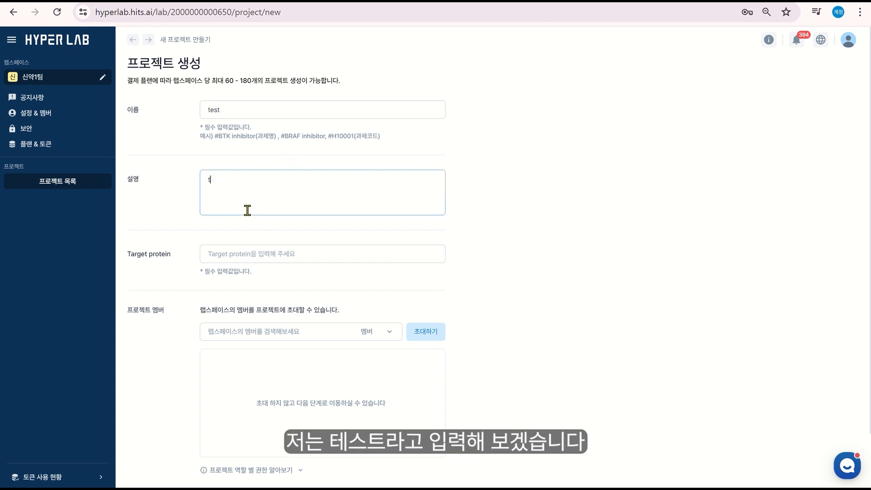
type("est")
left_click(218, 255)
type("test")
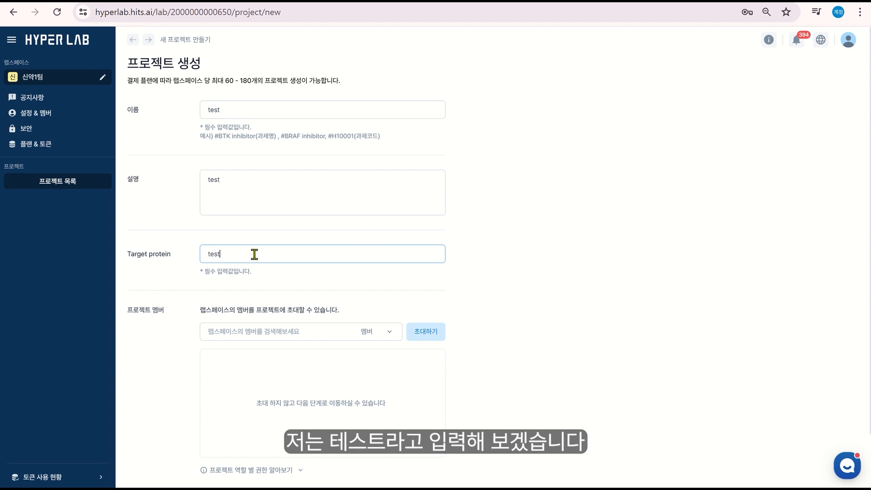
type(" target")
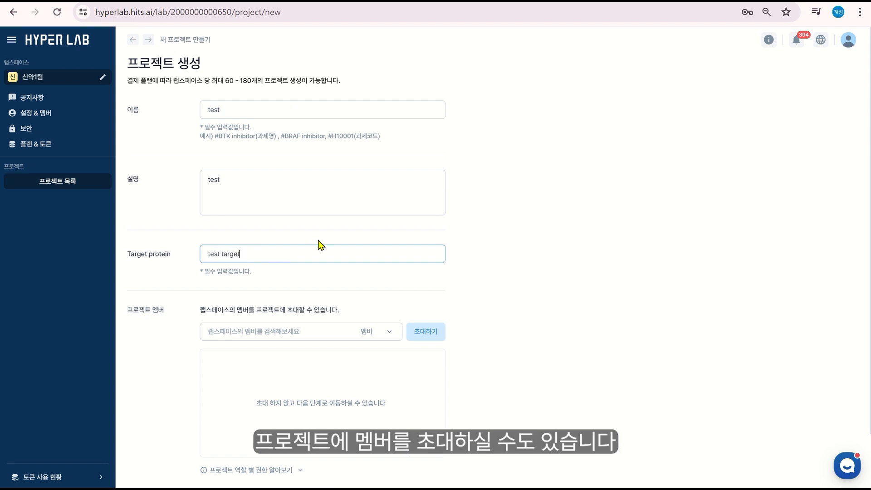
scroll(317, 213, "down", 2)
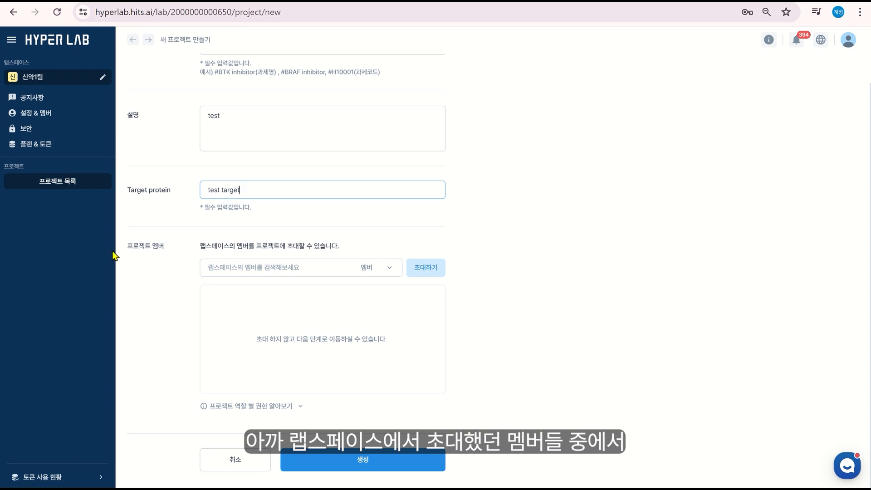
left_click(196, 247)
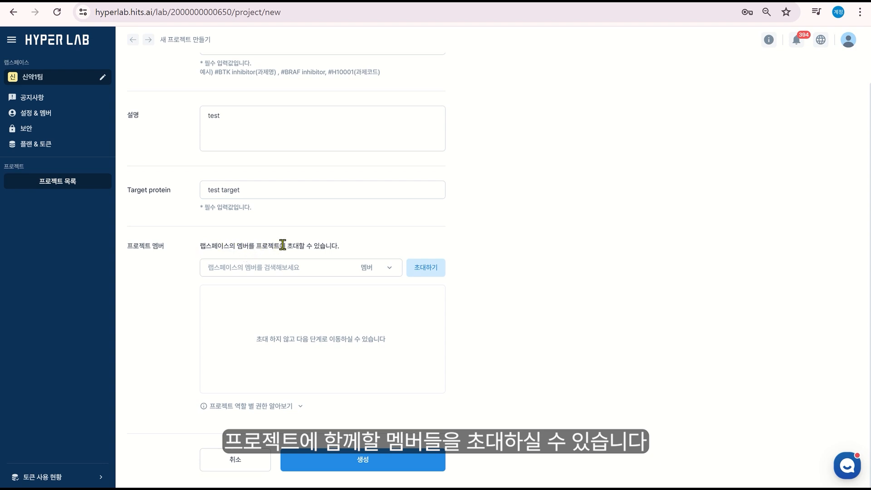
Invite a team member to the test project, then create and confirm it.
left_click(283, 263)
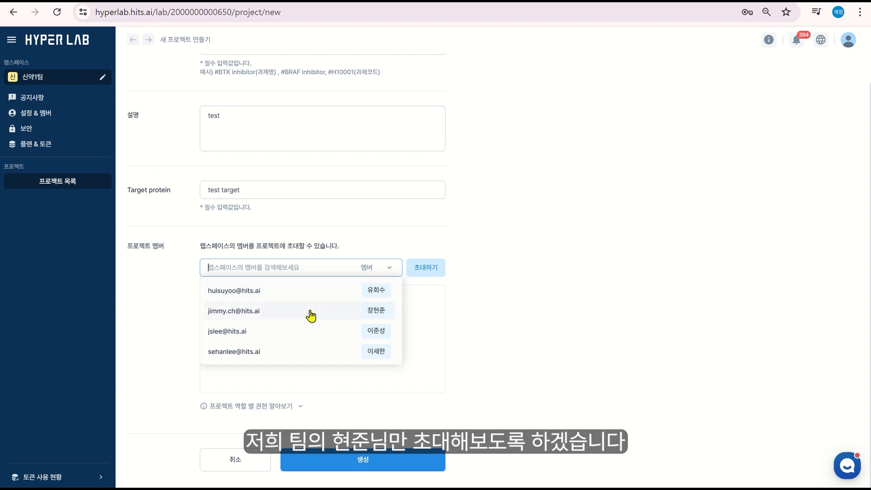
left_click(311, 315)
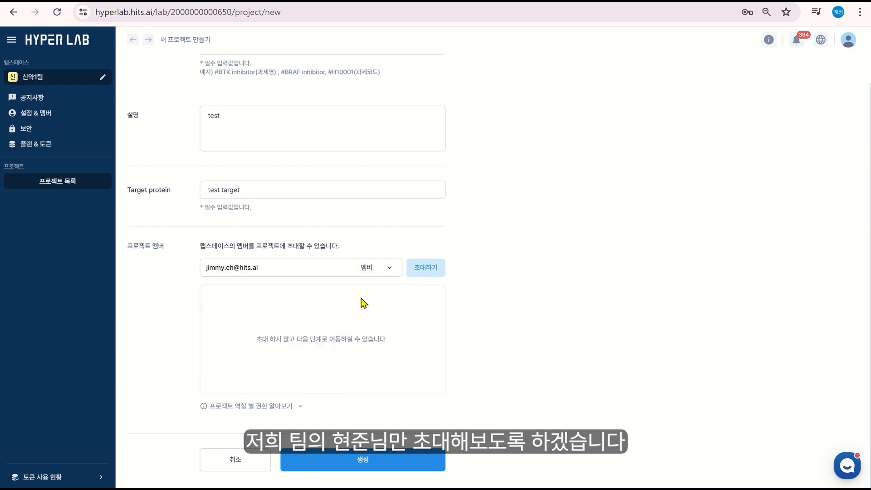
left_click(427, 270)
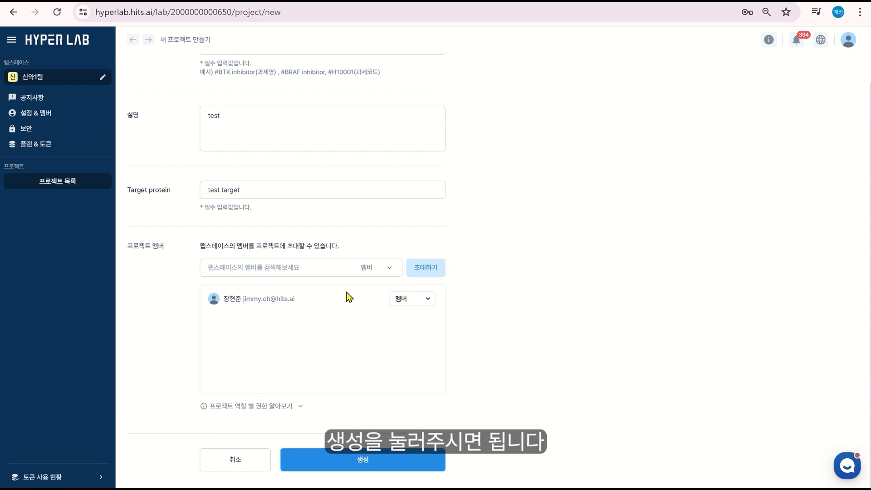
left_click(380, 461)
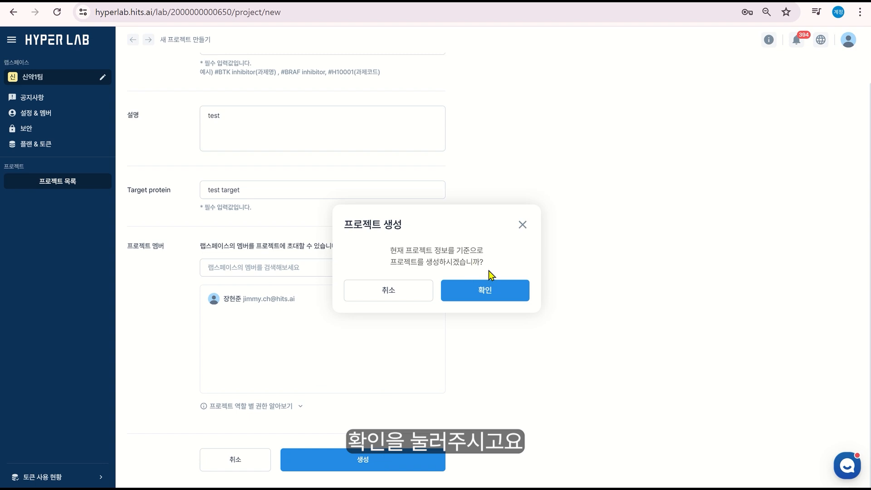
left_click(496, 291)
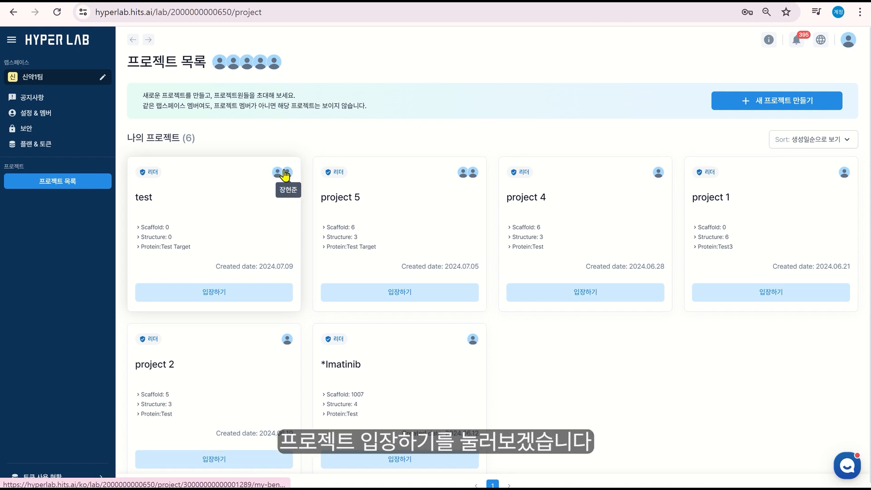
Enter the test project and switch from My bench to the shared Project bench.
left_click(224, 294)
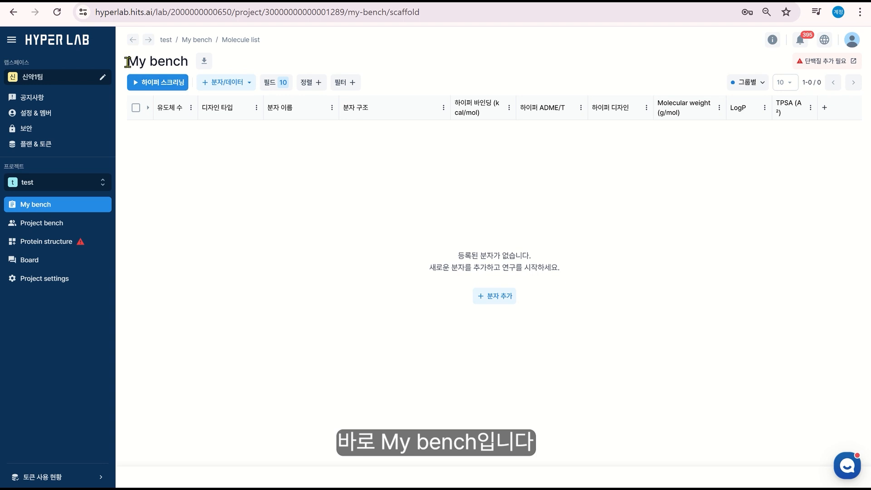
left_click_drag(127, 62, 185, 64)
left_click(186, 60)
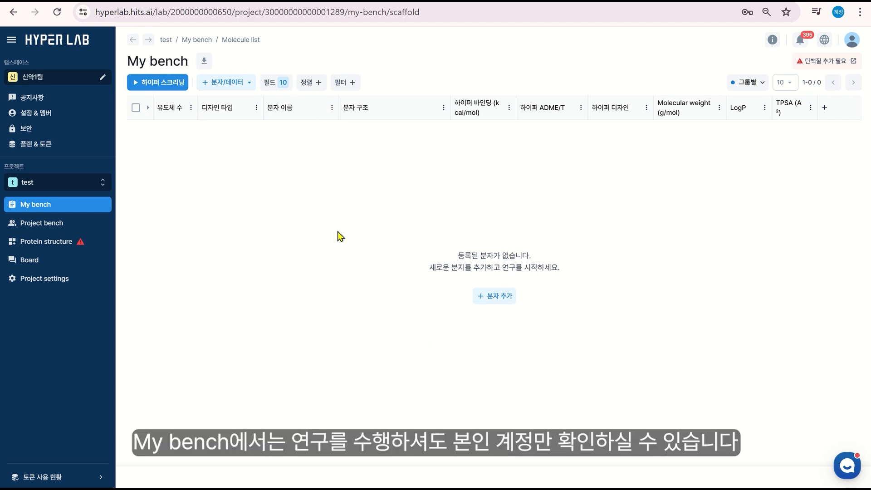
left_click(84, 225)
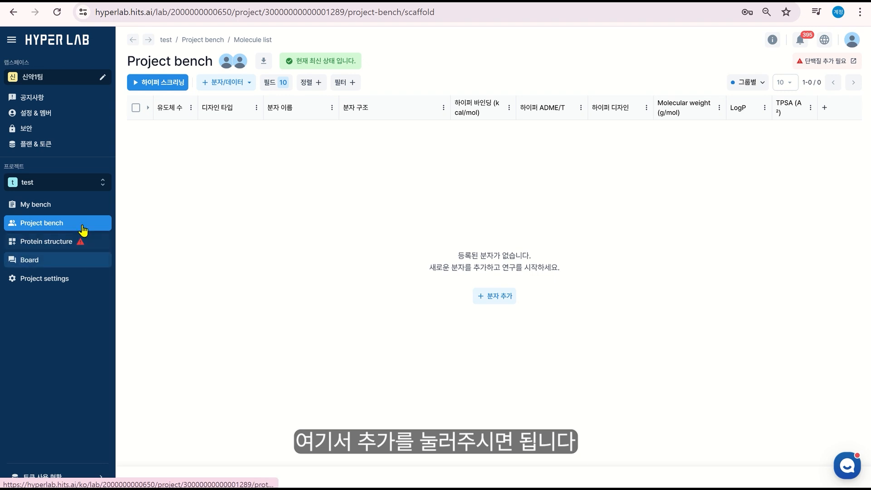
Go to the test project's Protein structure page from the sidebar.
mouse_move(81, 244)
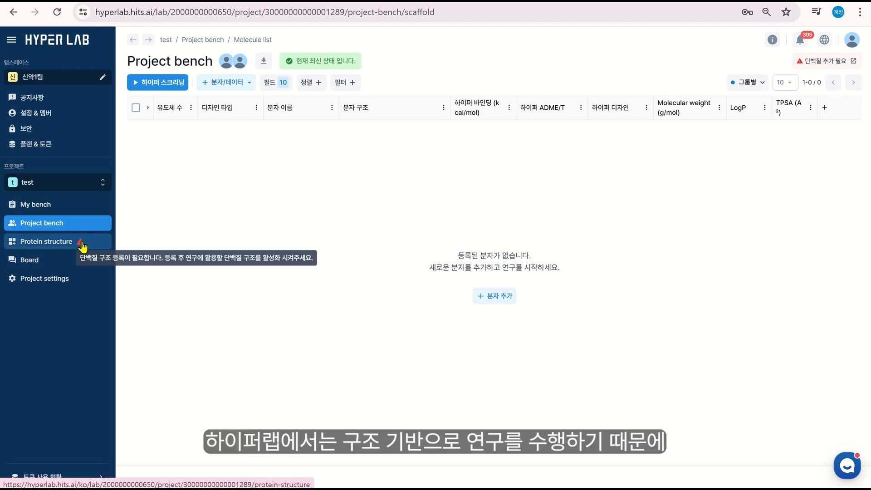
left_click(82, 245)
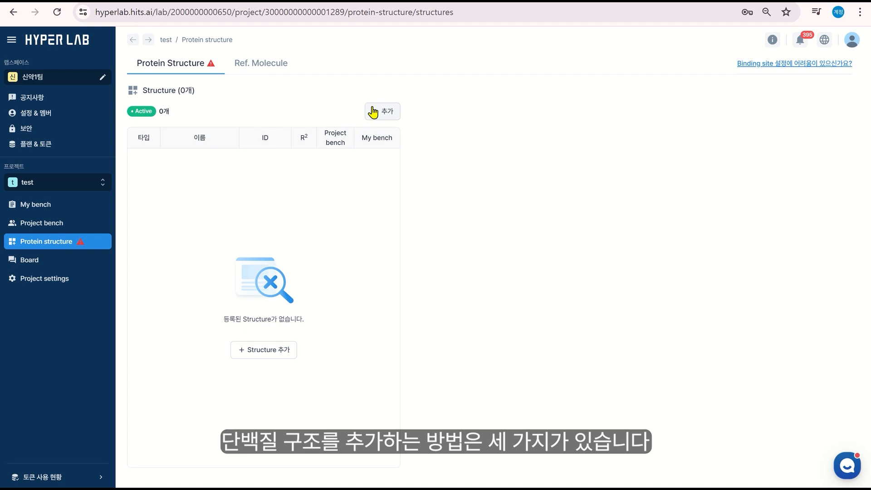
Start a new protein structure, trying AlphaFold before setting the type to Upload, leaving no file chosen.
left_click(388, 112)
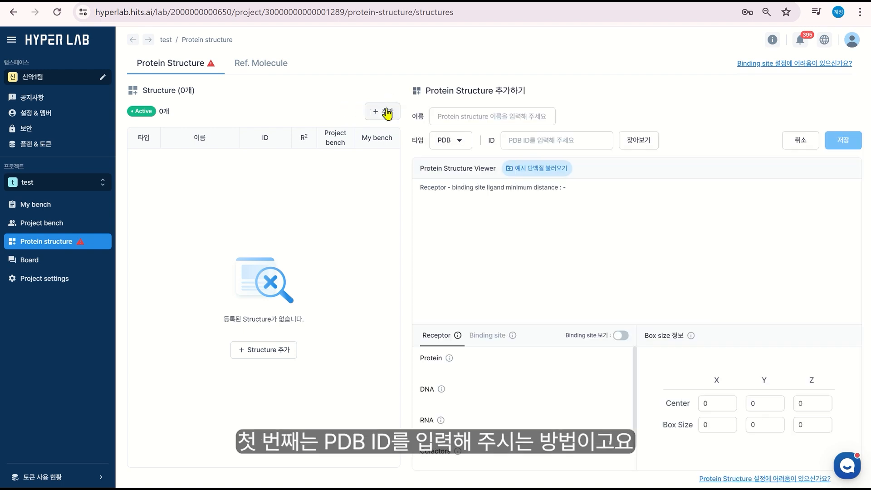
left_click(452, 142)
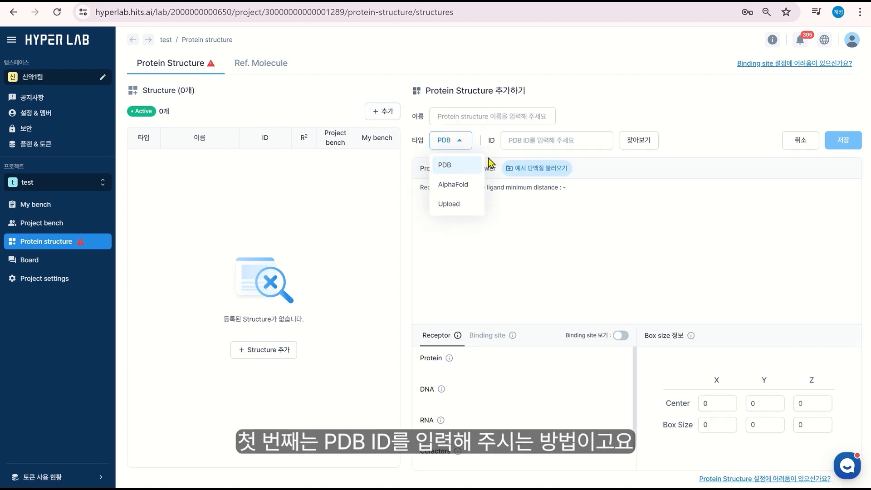
left_click(460, 185)
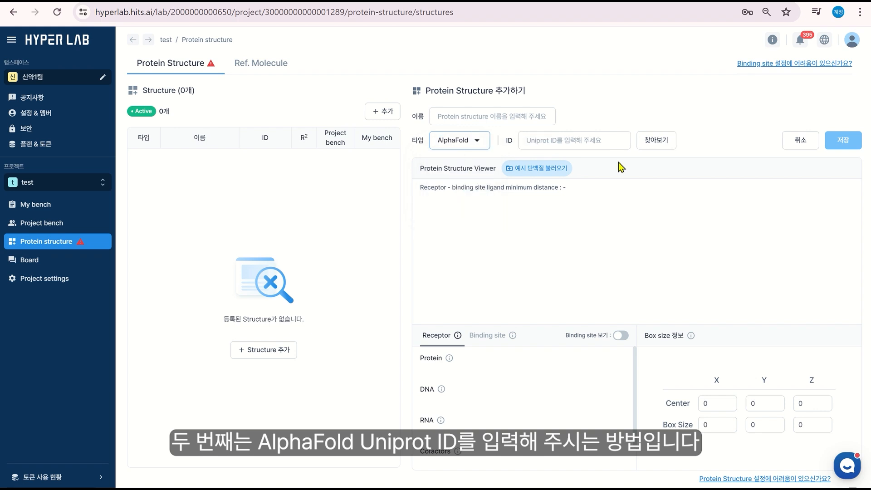
left_click(472, 140)
left_click(459, 204)
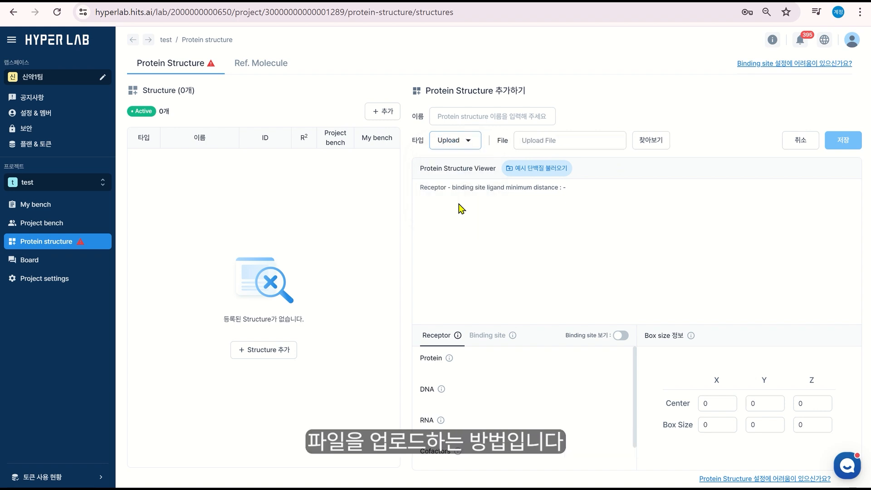
left_click(542, 138)
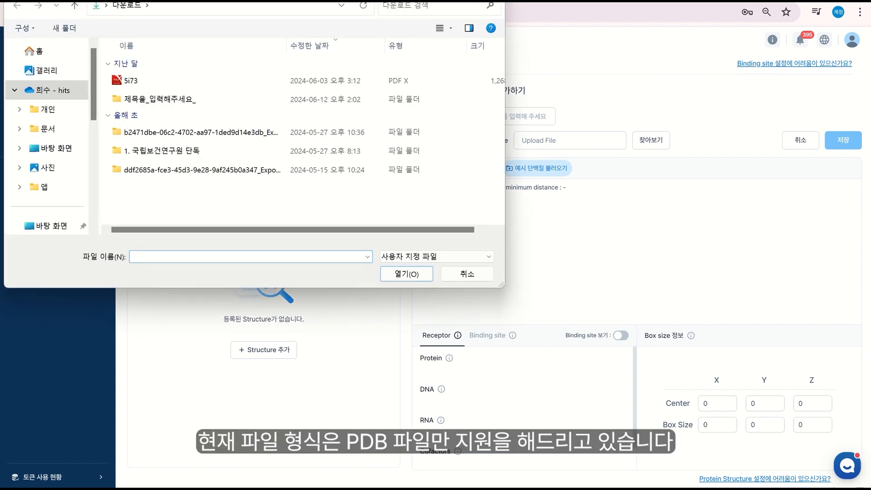
left_click(505, 3)
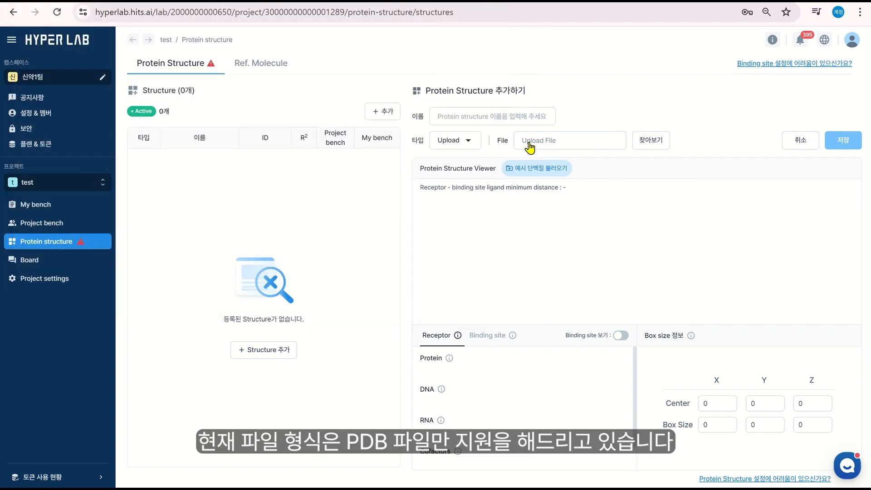
Switch the structure type to PDB and load entry 2hyy with its binding-site box values.
left_click(454, 145)
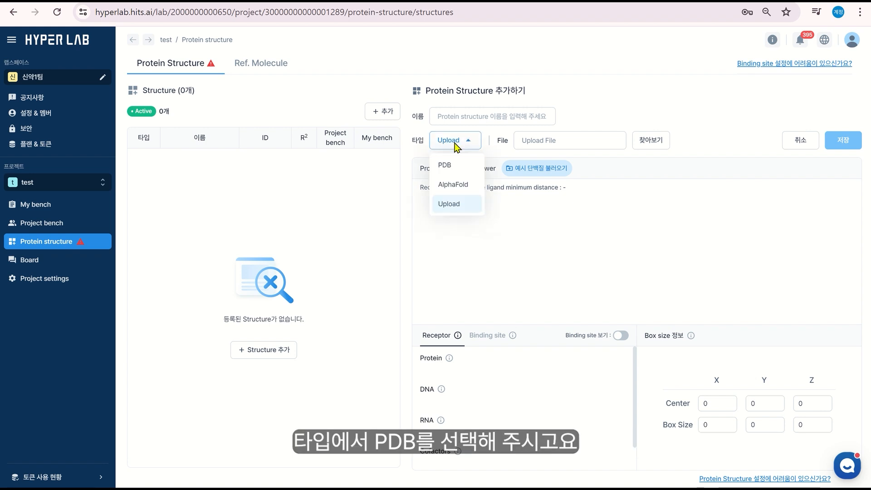
left_click(450, 165)
left_click(559, 138)
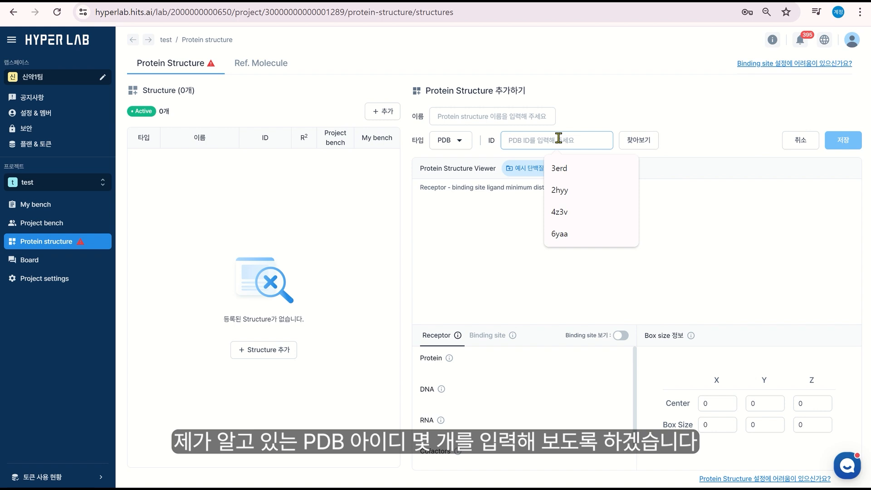
left_click(569, 191)
left_click(644, 145)
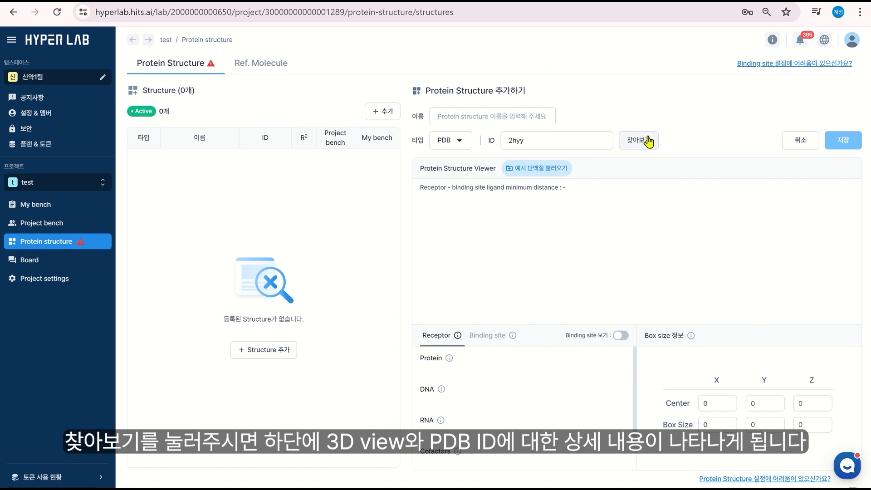
left_click(648, 141)
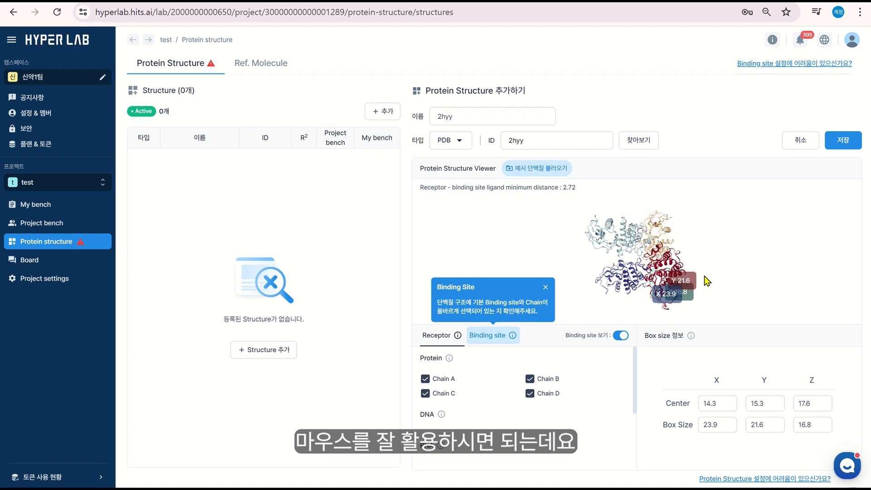
scroll(703, 274, "up", 5)
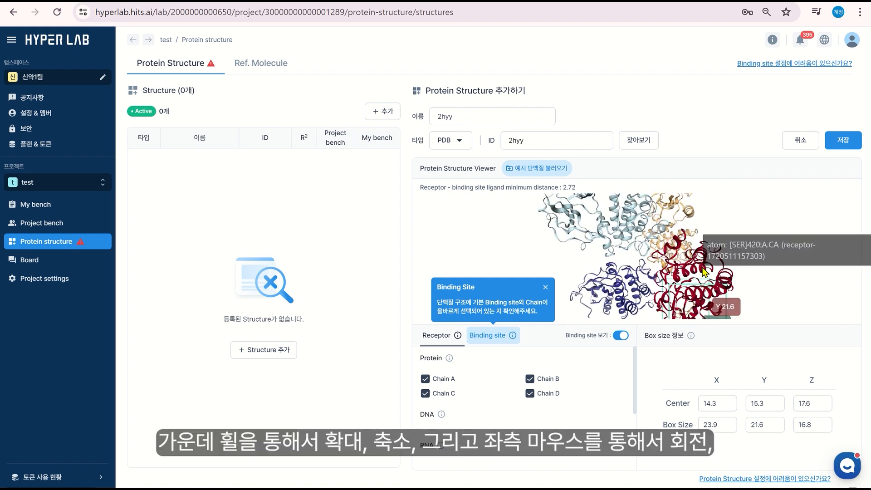
scroll(701, 254, "down", 5)
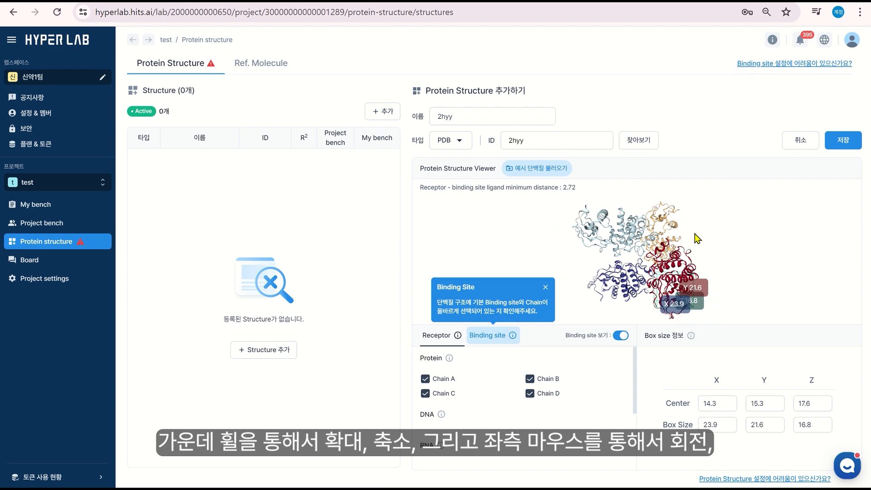
left_click_drag(741, 275, 712, 244)
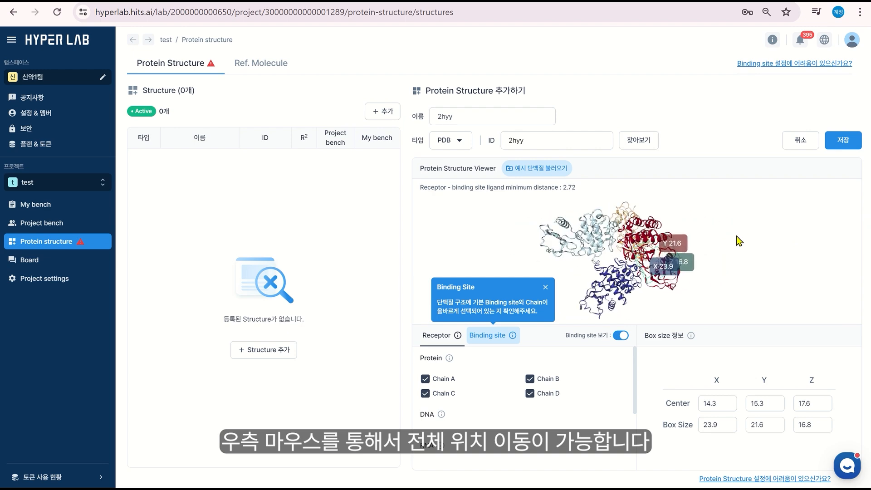
scroll(712, 232, "up", 5)
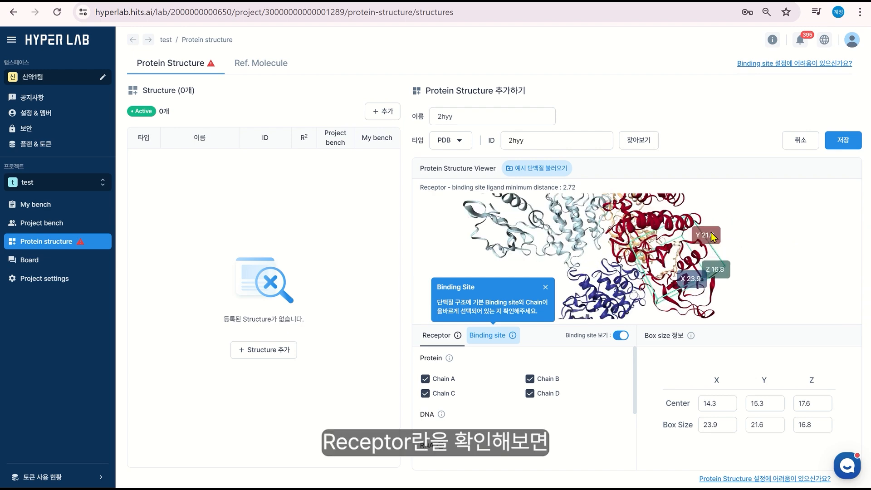
scroll(715, 242, "down", 4)
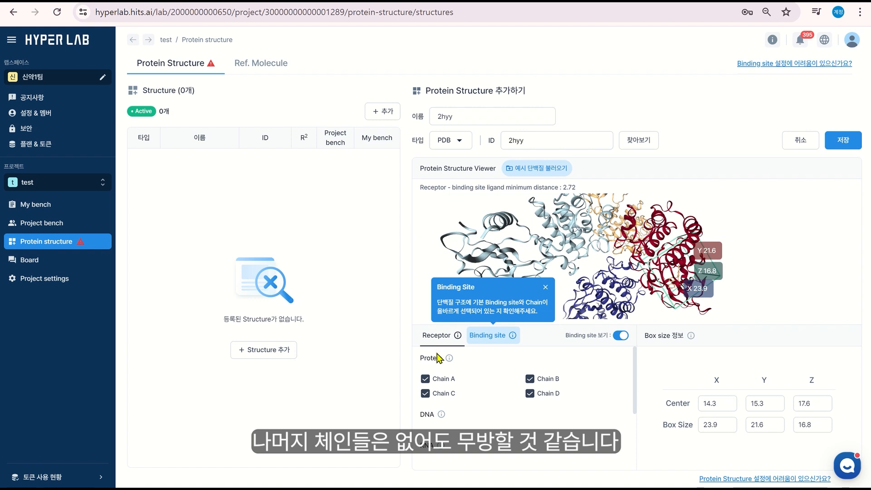
Remove Chains C, B and D from the 2hyy receptor, then review its binding-site ligands.
left_click(425, 393)
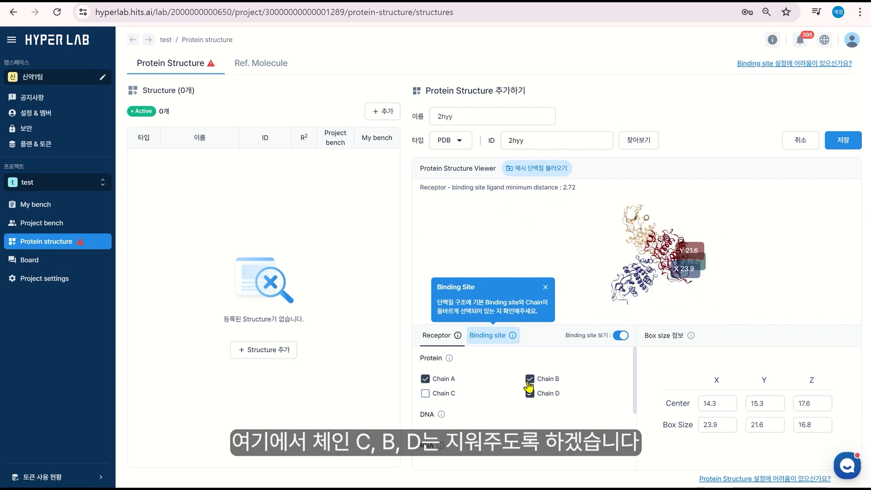
left_click(530, 380)
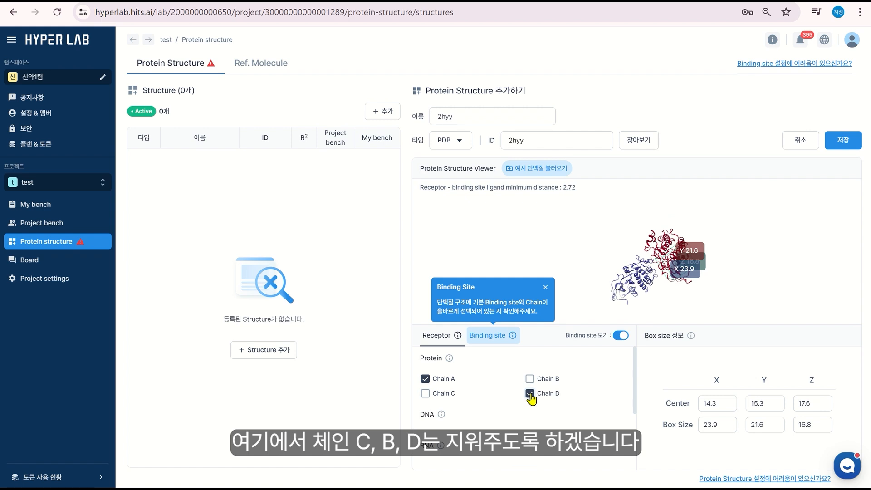
left_click(530, 394)
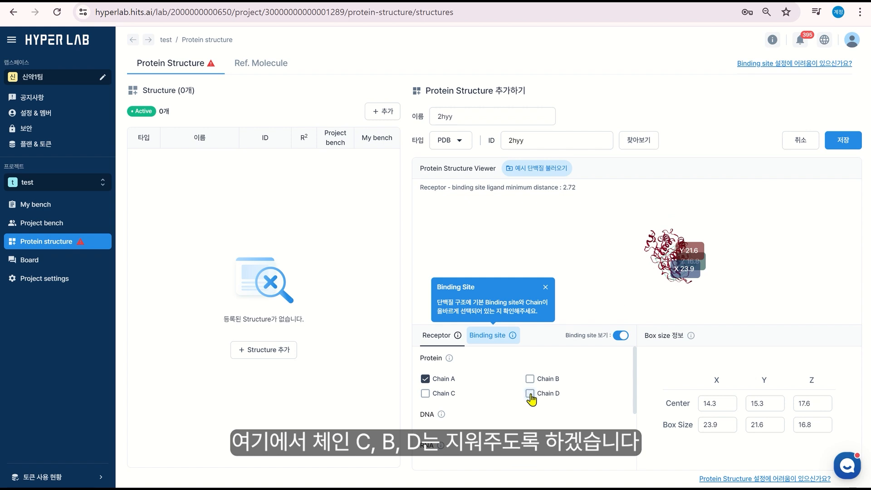
left_click(499, 338)
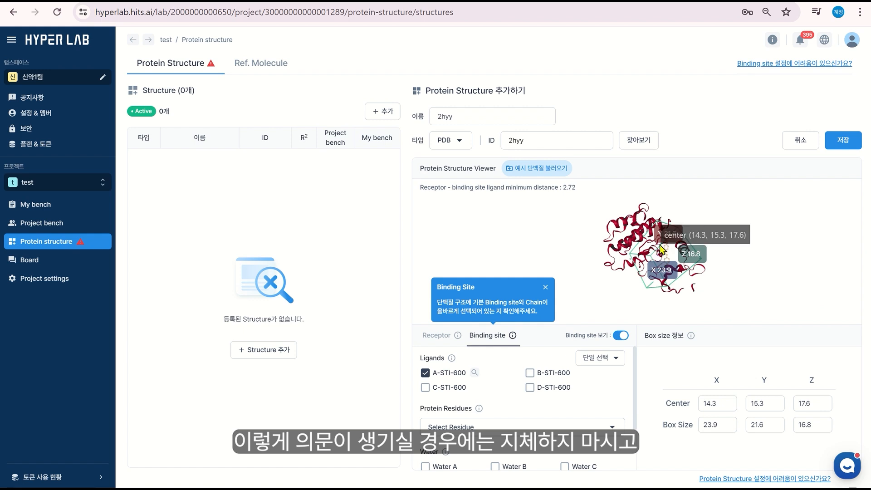
left_click(849, 470)
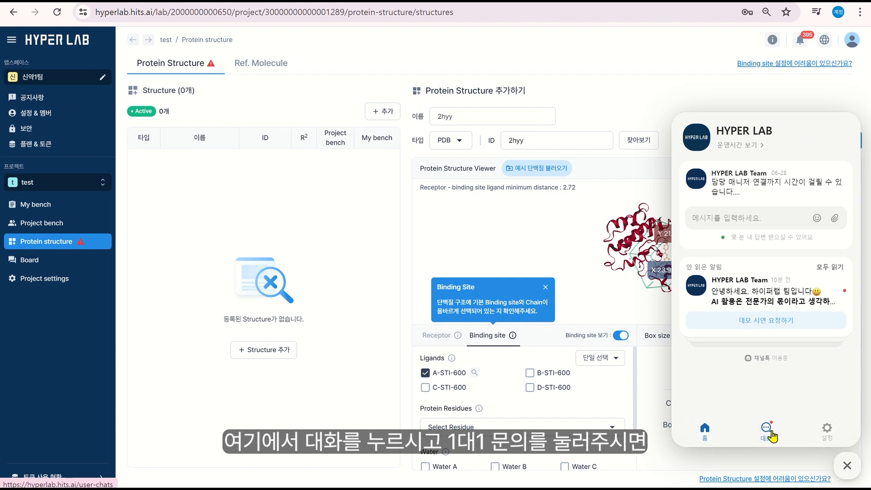
left_click(770, 438)
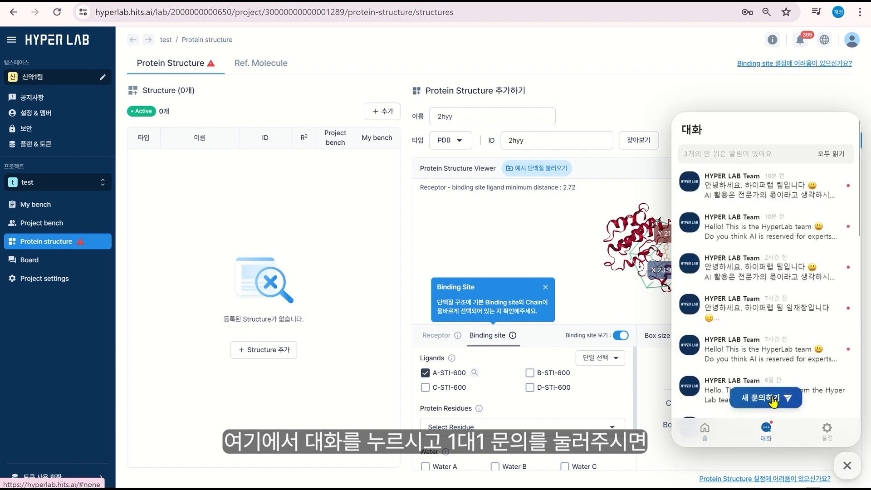
left_click(847, 468)
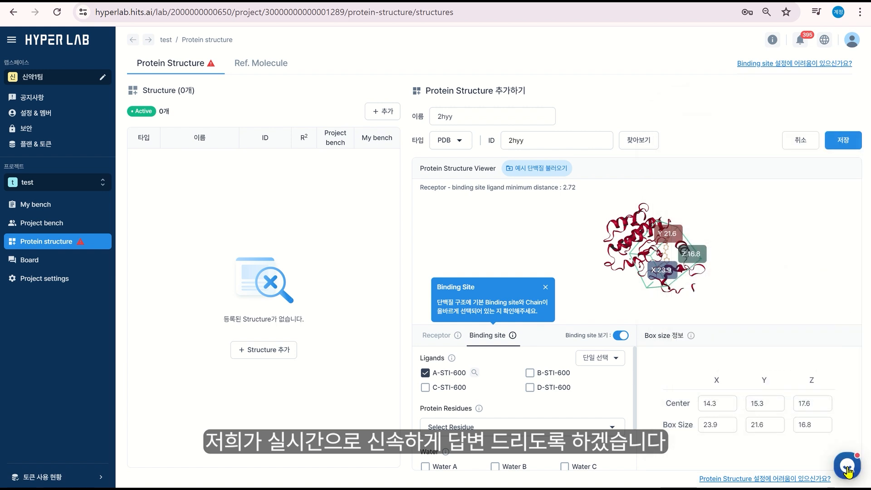
scroll(611, 364, "down", 1)
scroll(611, 364, "up", 1)
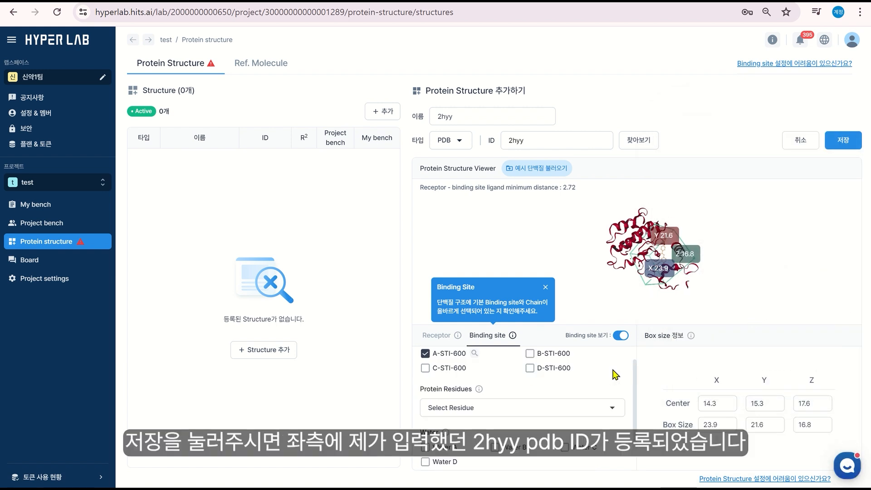
Save the 2hyy structure and set it Active on both Project bench and My bench.
left_click(844, 141)
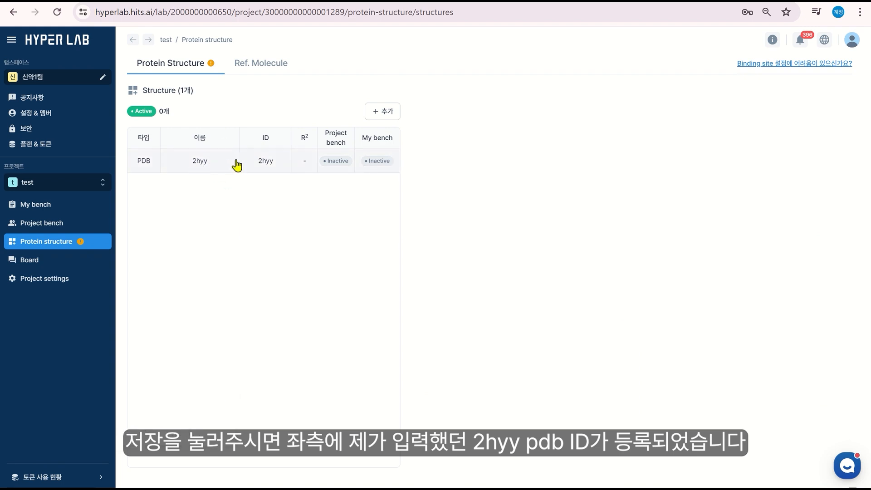
left_click(337, 161)
left_click(377, 161)
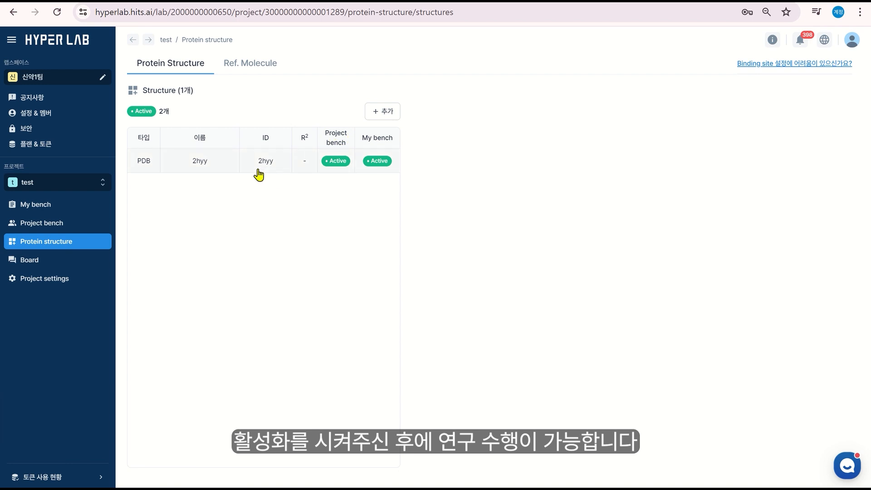
Add PDB 4z3v as a new structure, inspect its binding box and ligands, and save it.
left_click(383, 113)
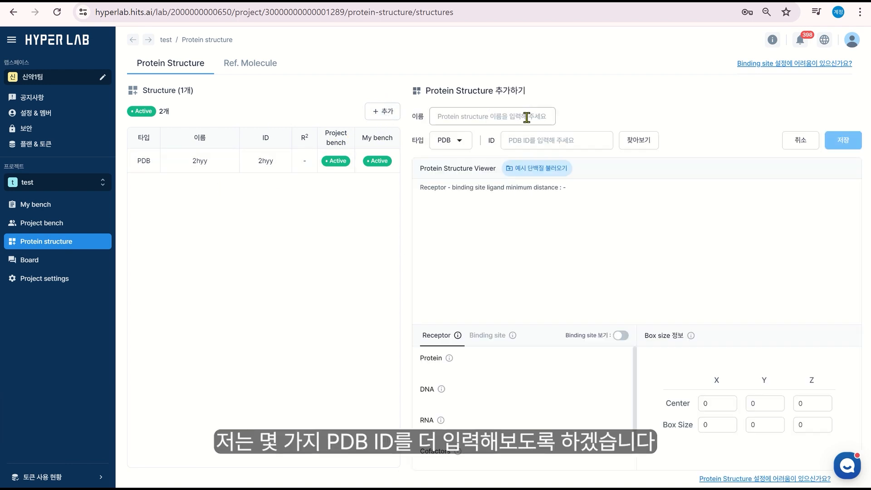
left_click(542, 138)
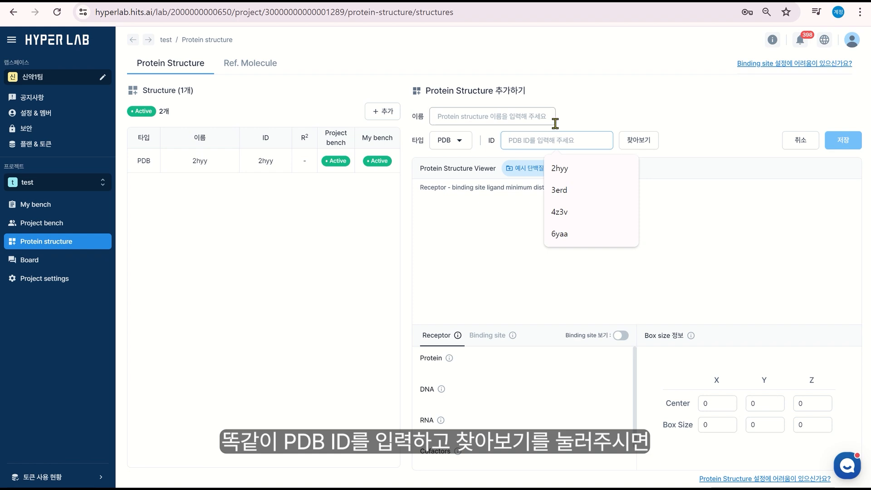
left_click(583, 220)
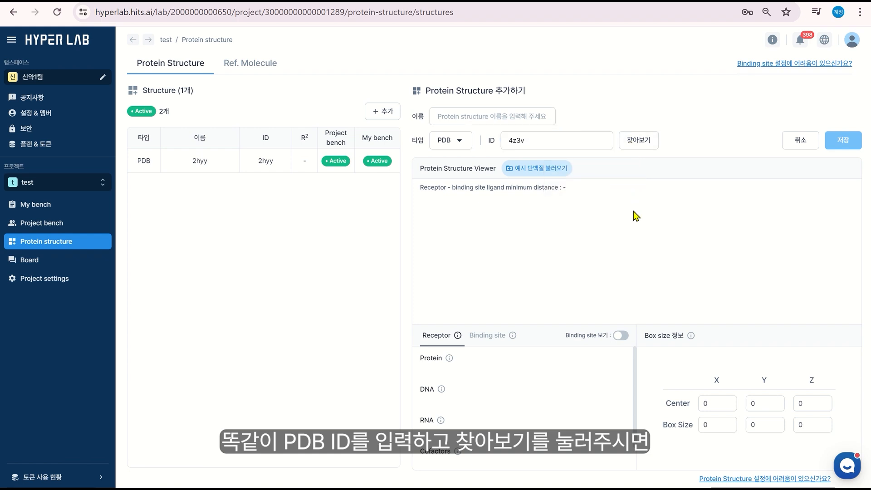
left_click(639, 145)
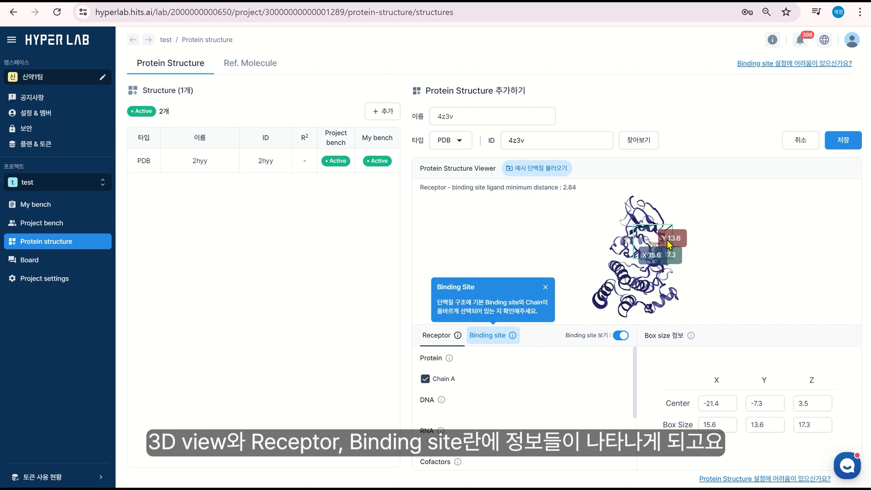
scroll(684, 234, "down", 2)
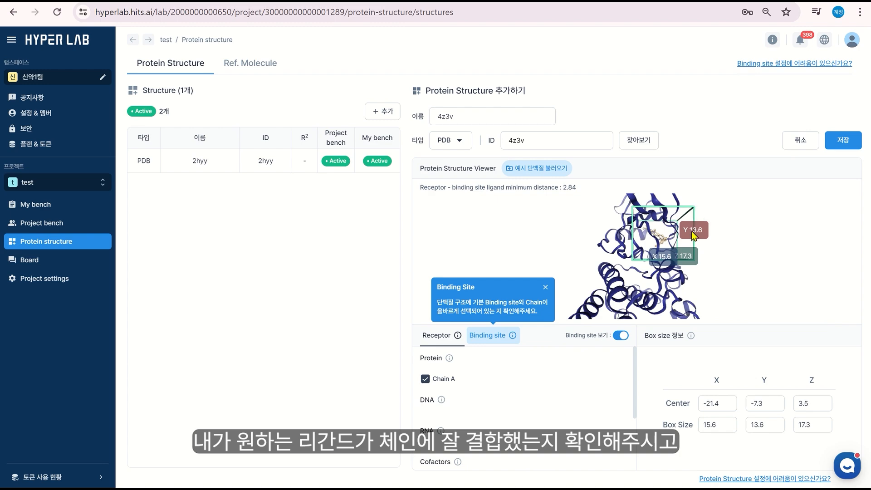
left_click_drag(694, 233, 711, 259)
scroll(710, 255, "up", 1)
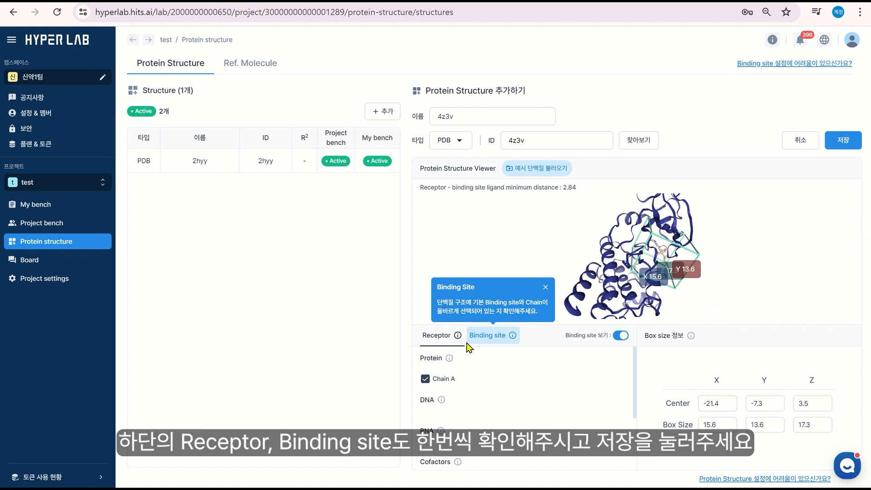
left_click(494, 340)
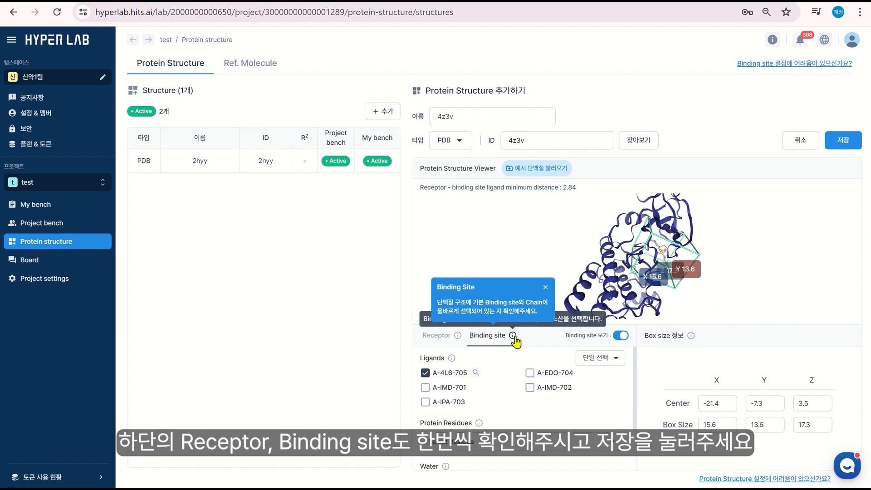
left_click(844, 143)
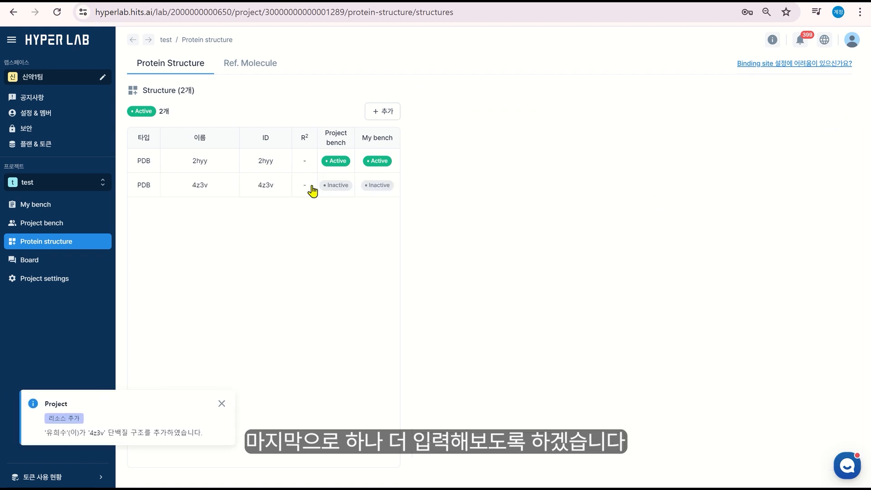
Add PDB 6yaa as the third structure, check its binding-site ligands, and save it.
left_click(383, 111)
left_click(562, 141)
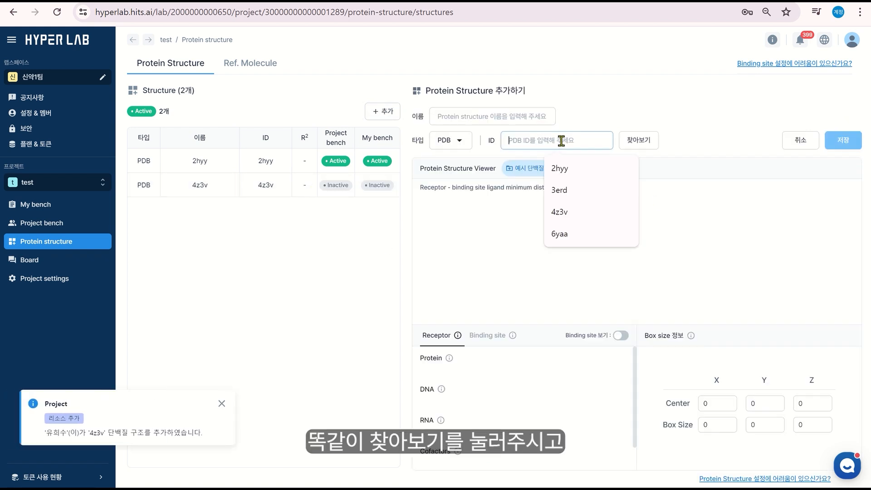
left_click(567, 233)
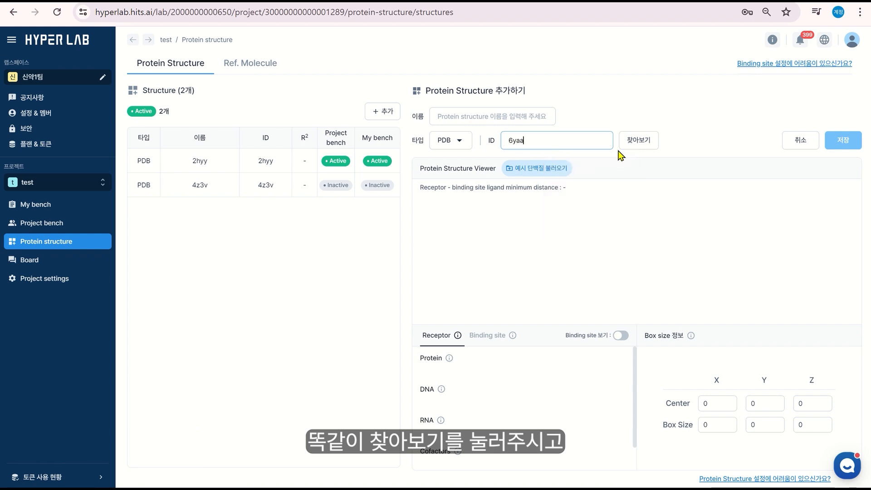
left_click(638, 146)
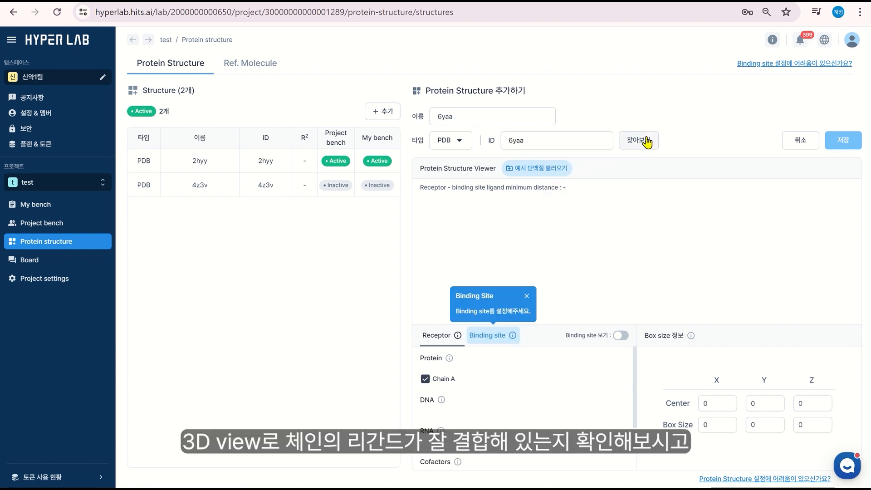
left_click(492, 337)
scroll(503, 363, "down", 1)
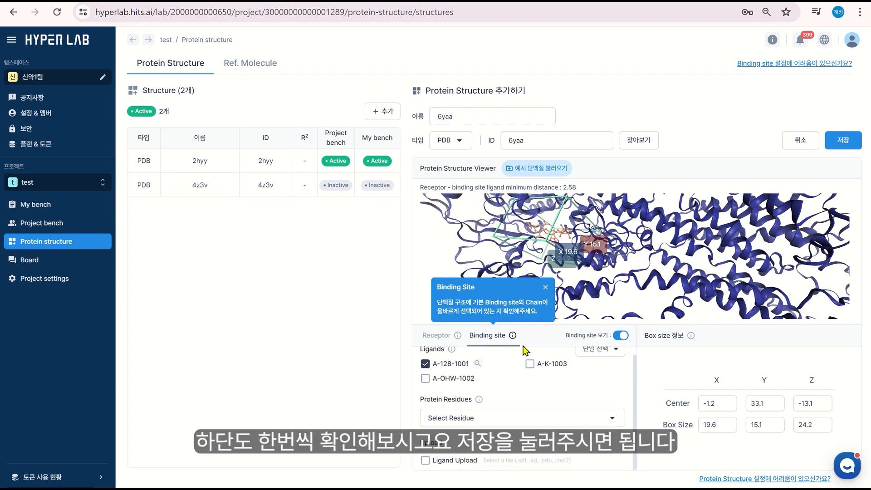
scroll(583, 393, "up", 1)
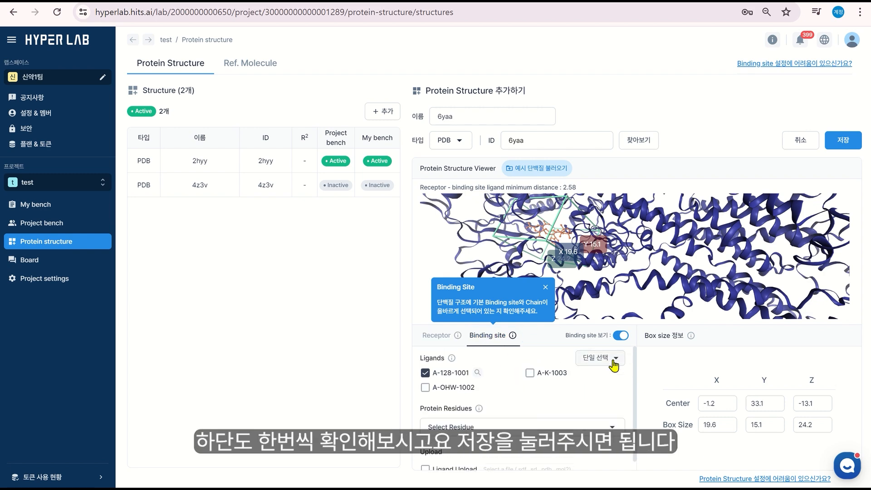
left_click(848, 145)
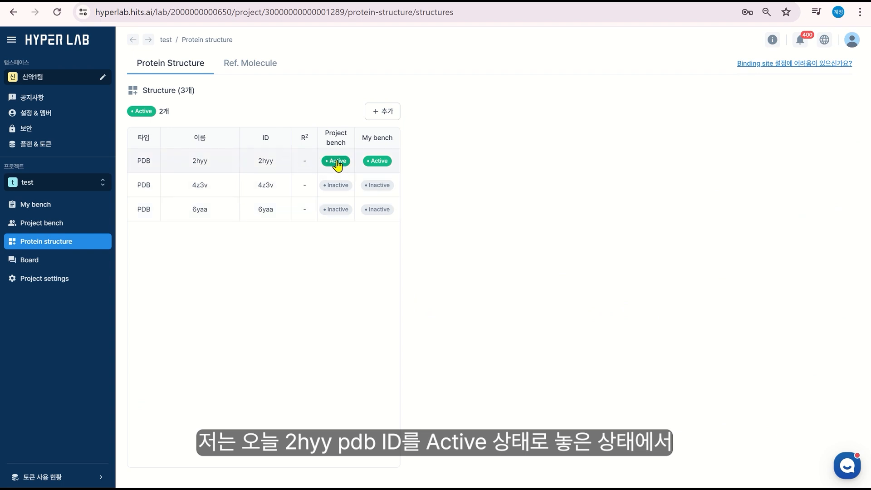
Open the still-empty My bench molecule list for the 2hyy structure.
left_click(388, 161)
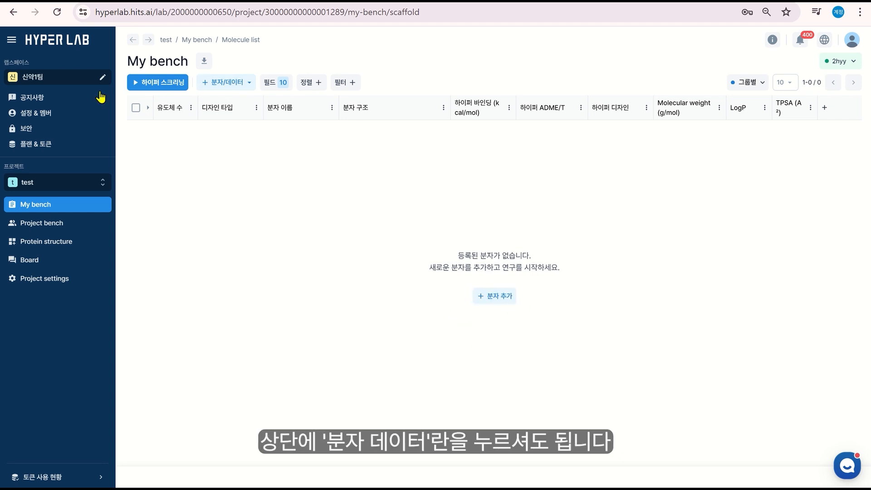
Draw ethylbenzene as Molecule_1 from a benzene ring and two single bonds, ticking Hyper Binding.
left_click(243, 88)
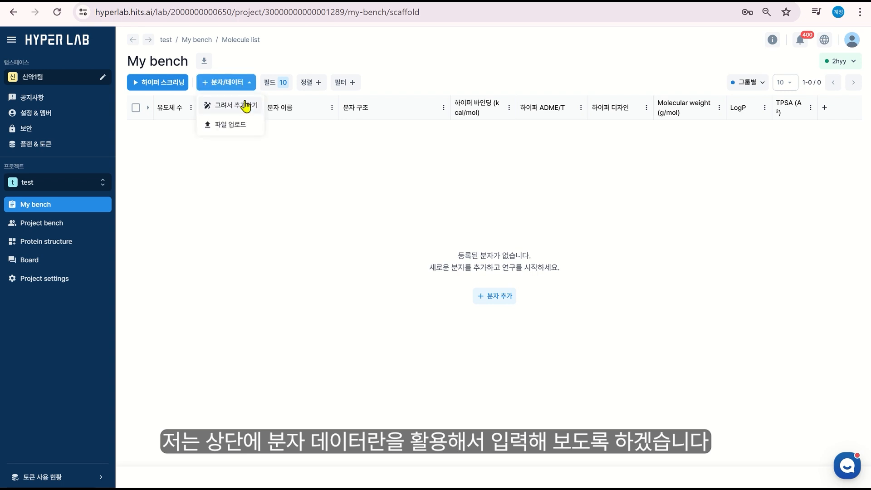
left_click(245, 106)
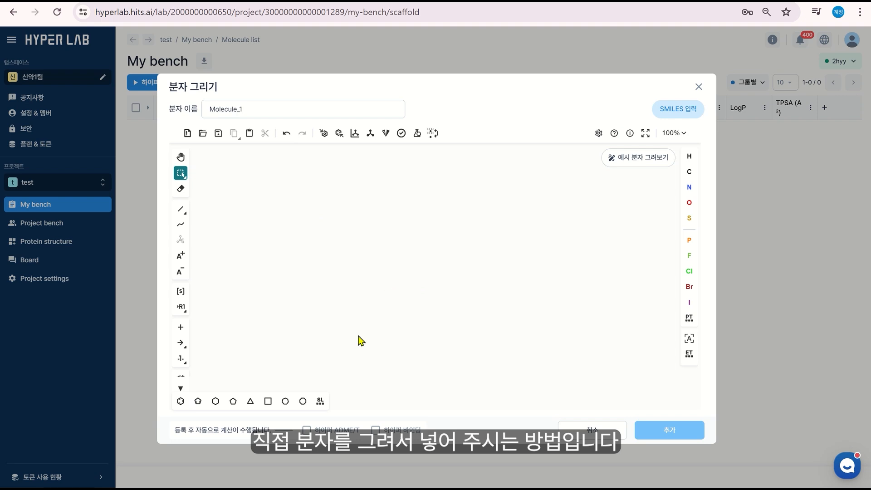
left_click(181, 401)
left_click(395, 272)
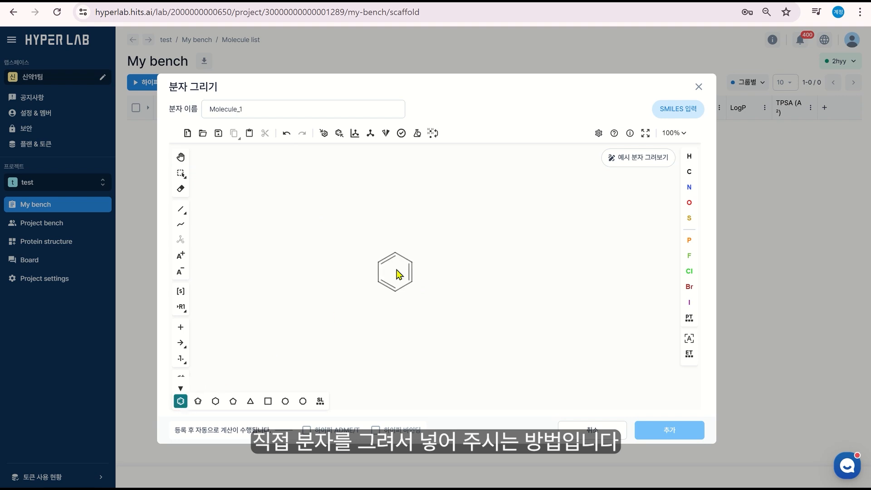
left_click(399, 257)
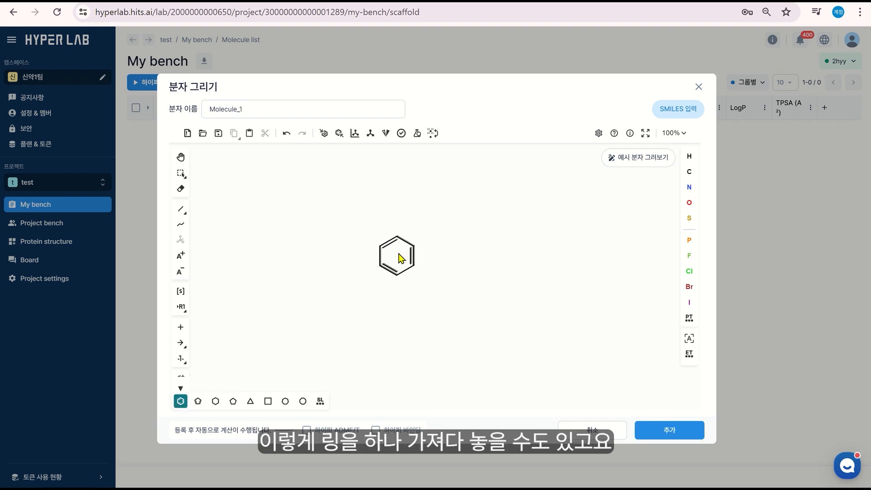
left_click(181, 210)
left_click(396, 238)
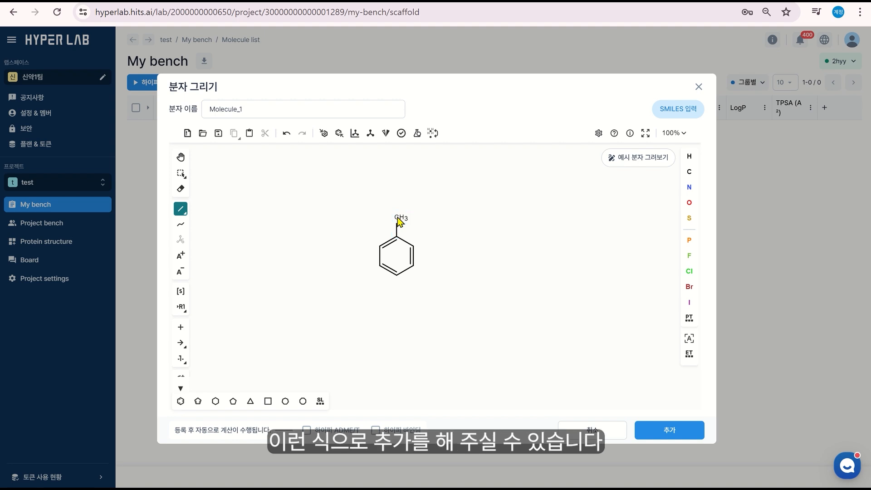
left_click(398, 220)
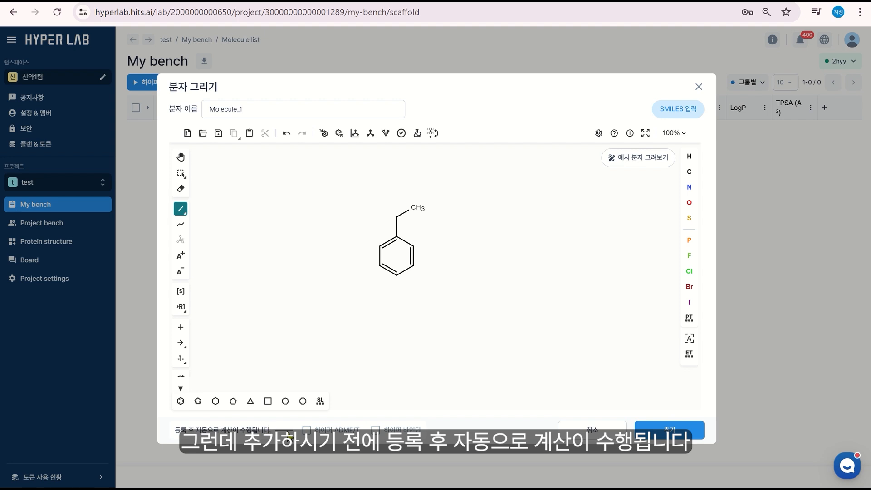
left_click(375, 430)
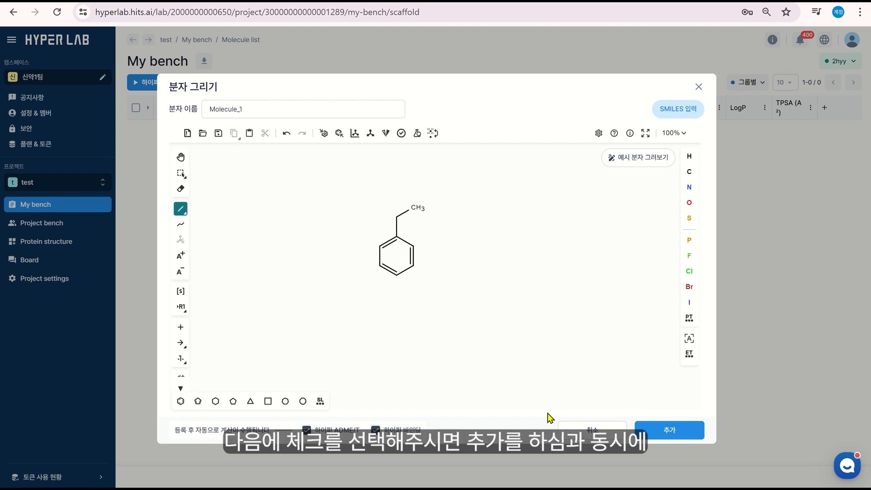
Register Molecule_1 on My bench, yielding binding −4.1 kcal/mol, MW 106.1 and LogP 2.2.
left_click(683, 434)
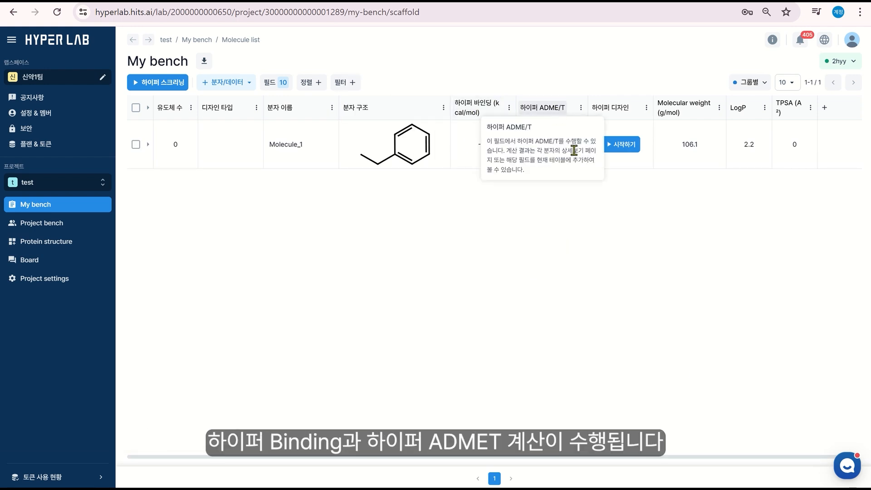
left_click(237, 84)
Build Molecule_2 as ethylbenzene from a benzene SMILES plus an ethyl bond, with ADME/T auto-calculation off.
left_click(240, 109)
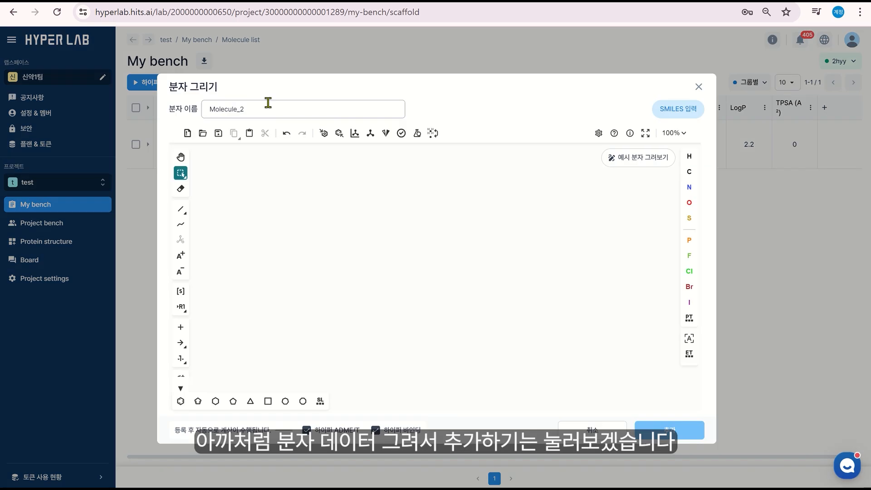
left_click(680, 111)
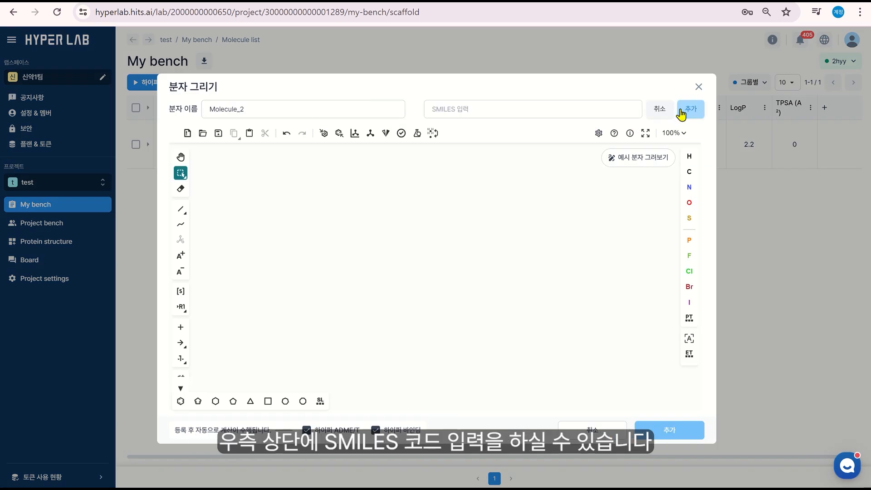
left_click(605, 109)
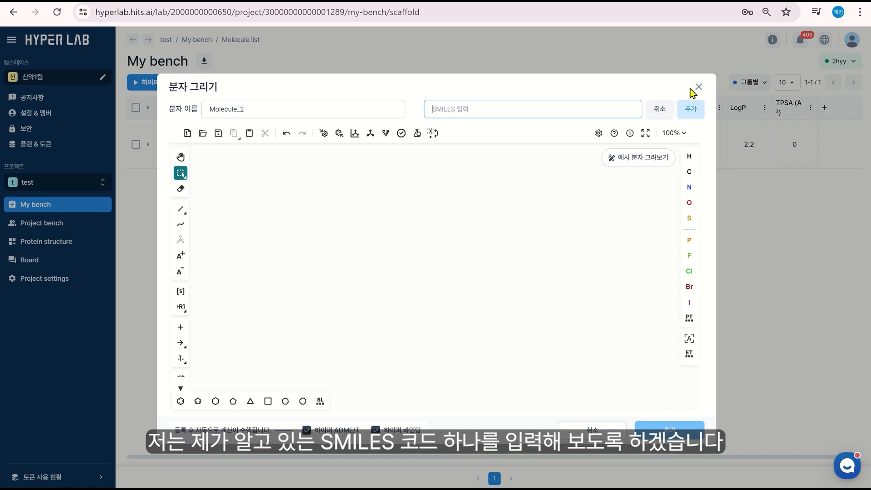
type("ㅊ")
key("BackSpace")
type("c1ccccc1")
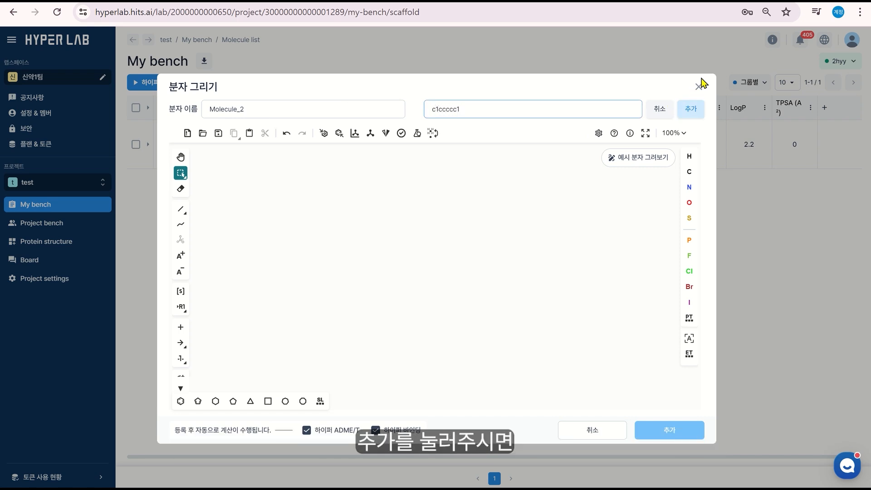
left_click(691, 108)
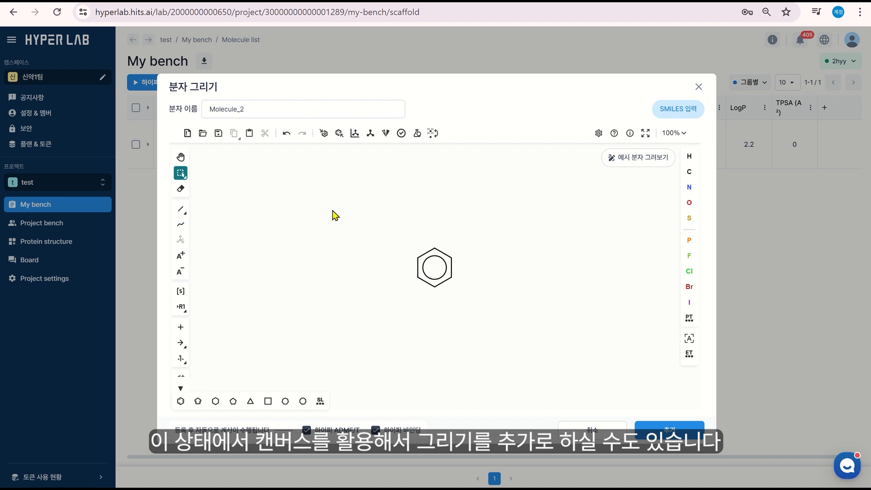
left_click(181, 209)
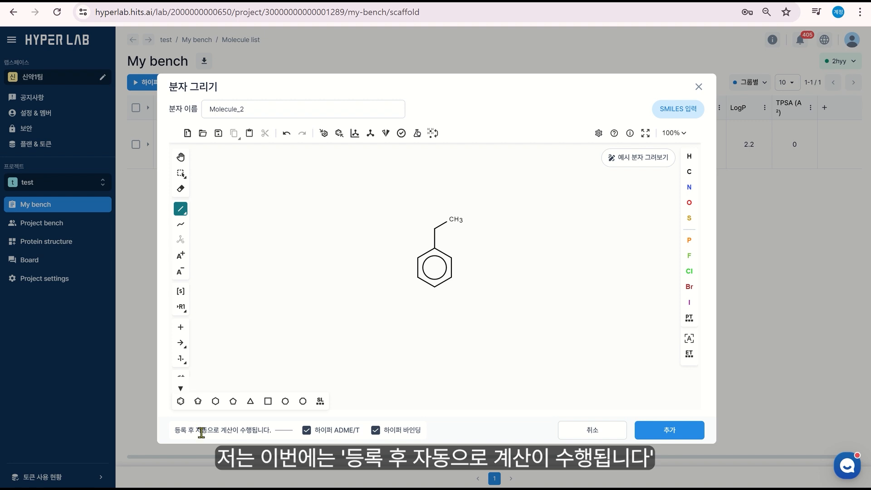
left_click(307, 431)
Untick auto binding, add Molecule_2 to My bench, and run its binding and ADME/T calculations.
left_click(376, 431)
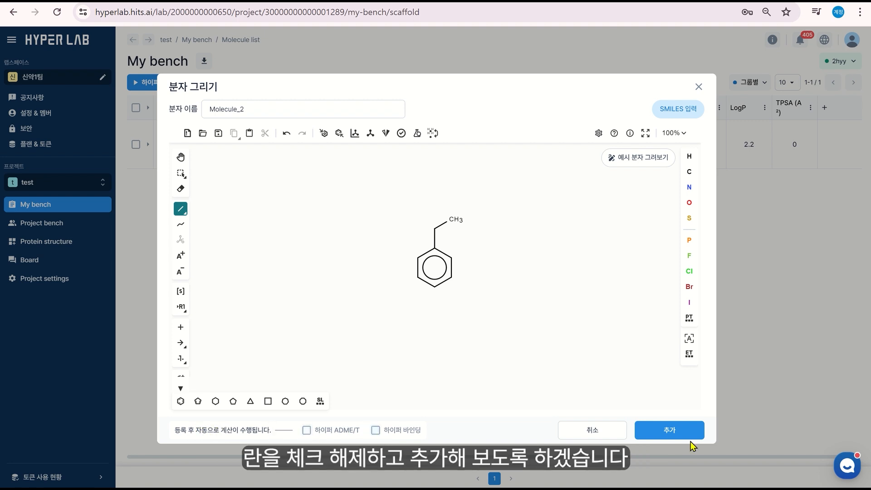
left_click(690, 436)
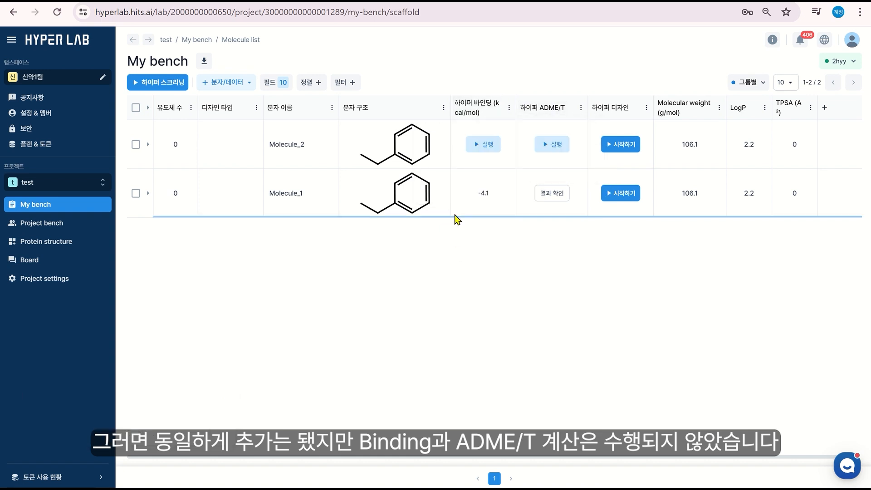
left_click(485, 149)
left_click(554, 147)
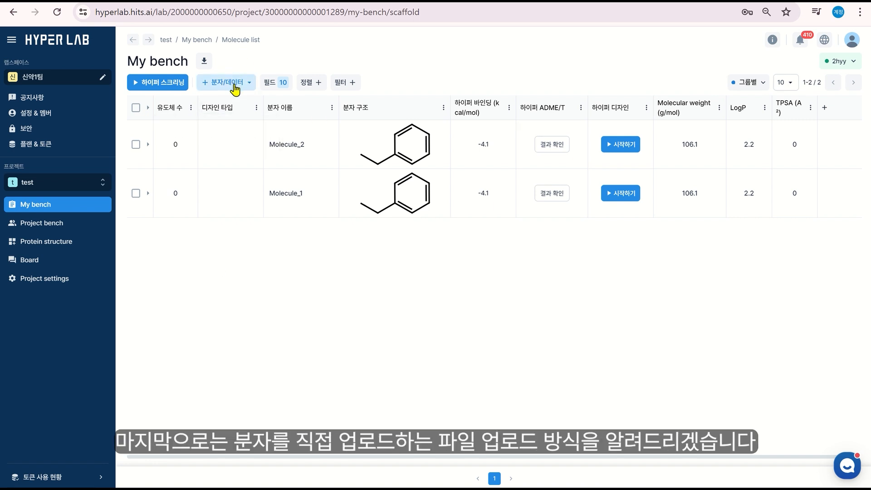
Open the file upload dialog from 분자/데이터 and download the CSV example file.
left_click(235, 89)
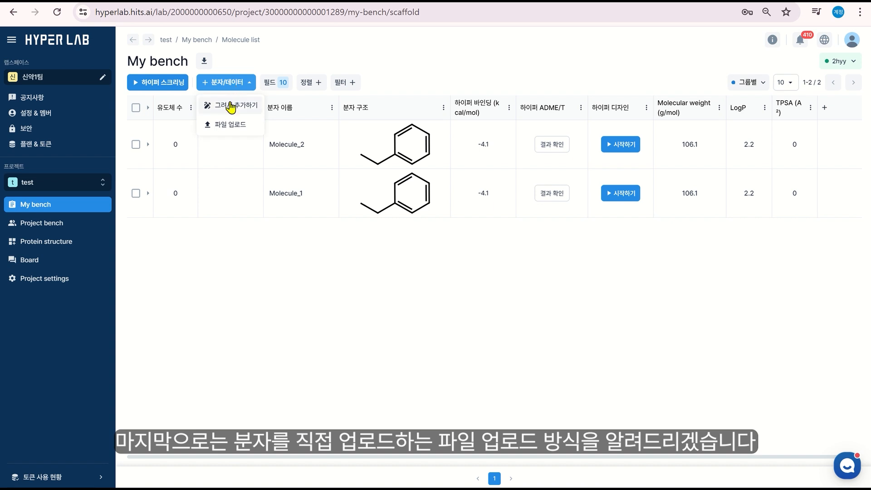
left_click(231, 131)
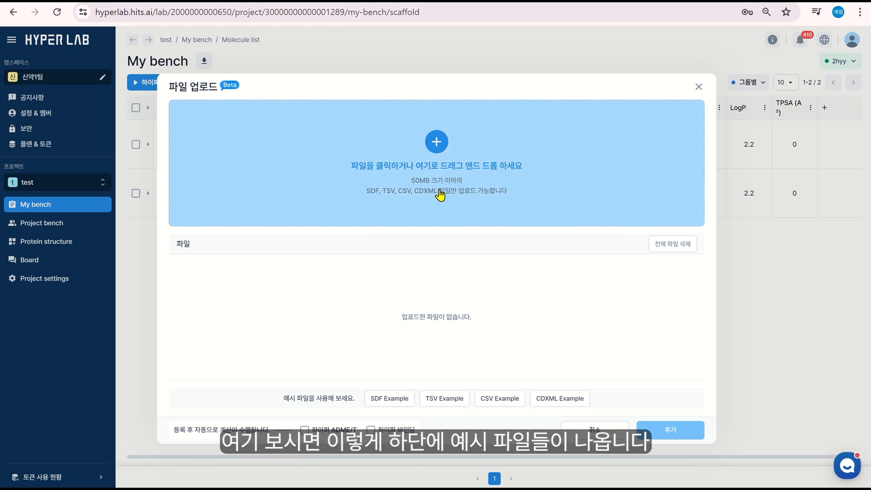
left_click_drag(286, 401, 355, 407)
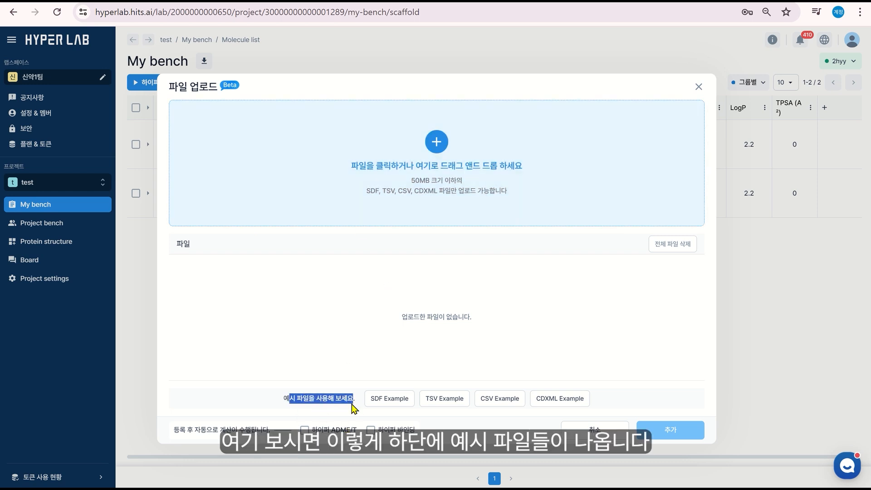
left_click(354, 409)
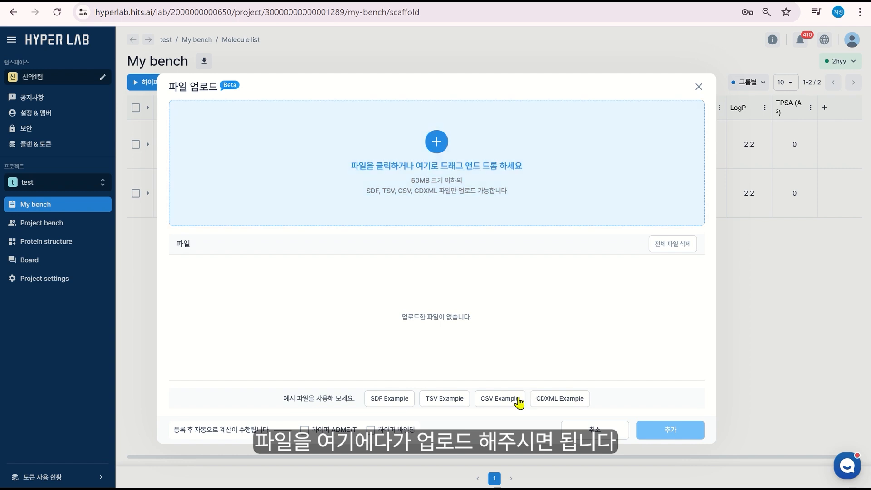
left_click(494, 404)
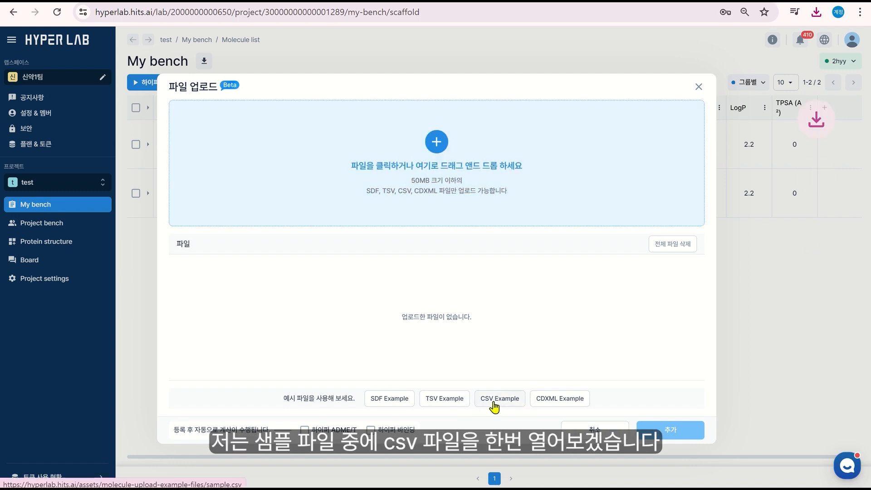
left_click(728, 42)
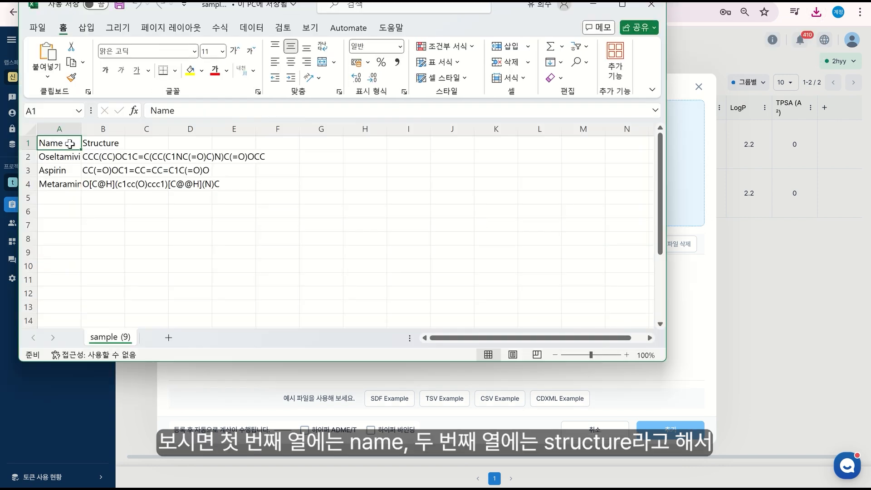
left_click_drag(69, 143, 59, 200)
left_click_drag(91, 143, 96, 195)
left_click(109, 157)
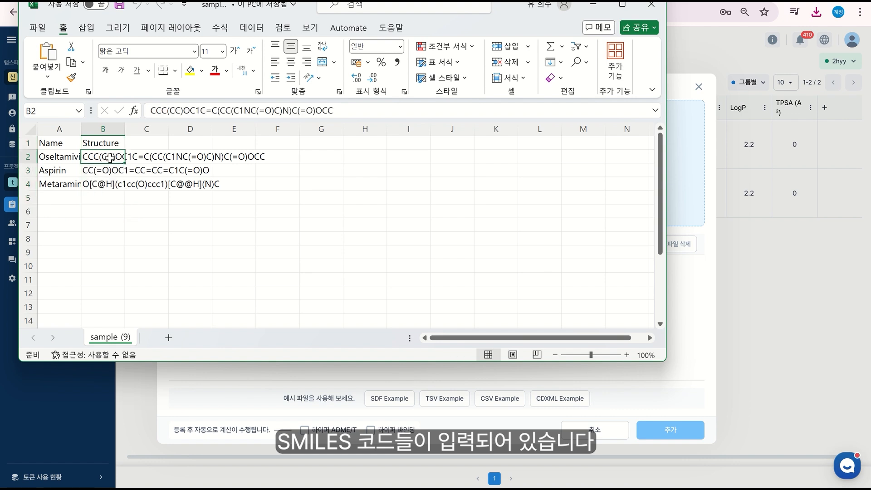
left_click_drag(110, 157, 110, 191)
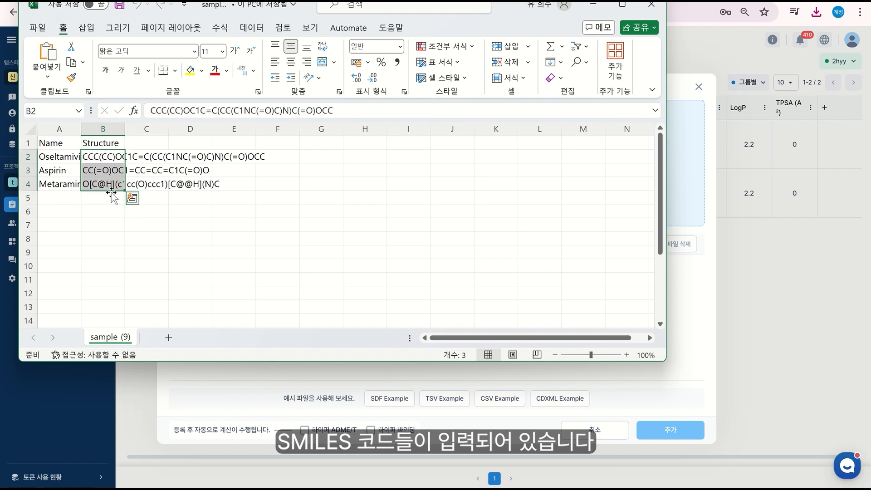
left_click_drag(58, 156, 66, 252)
left_click_drag(106, 157, 106, 250)
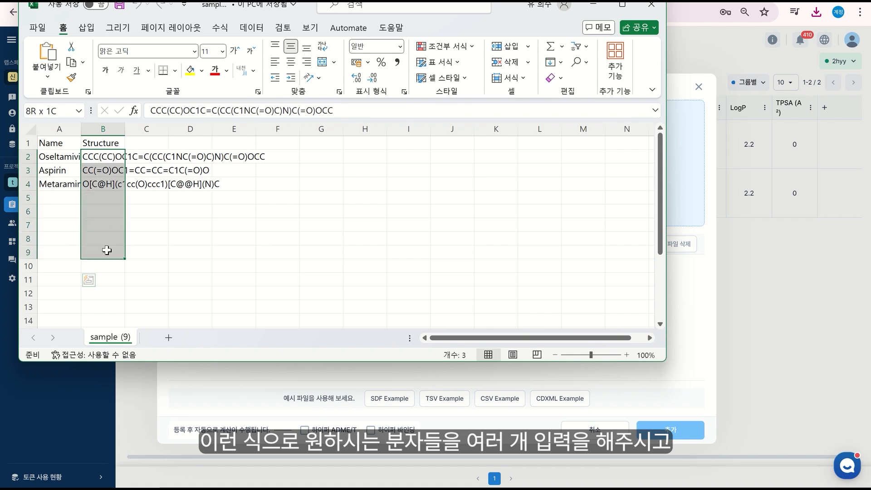
left_click(107, 250)
left_click(652, 6)
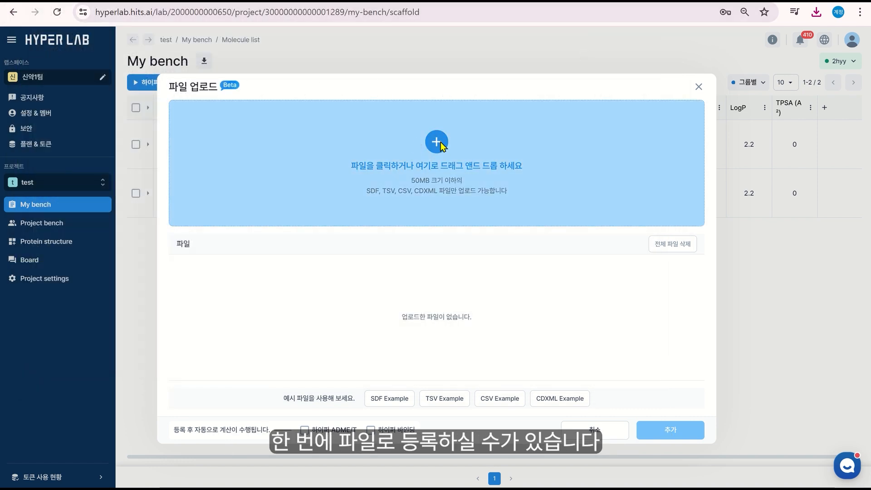
Choose sample (9).csv from Downloads as the file to upload.
left_click(440, 145)
double_click(381, 113)
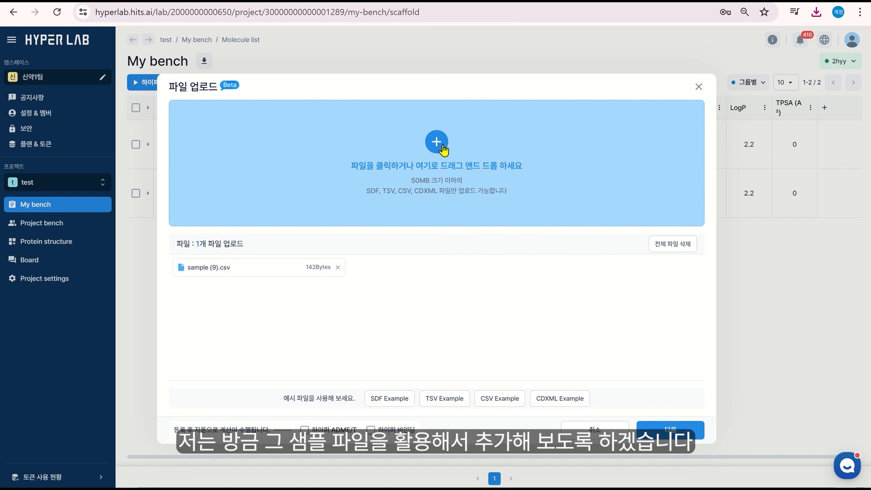
left_click(244, 119)
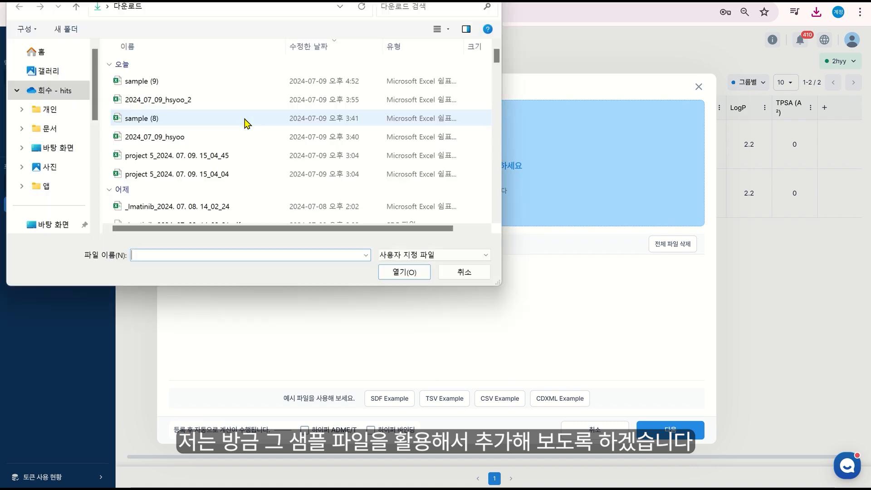
double_click(196, 84)
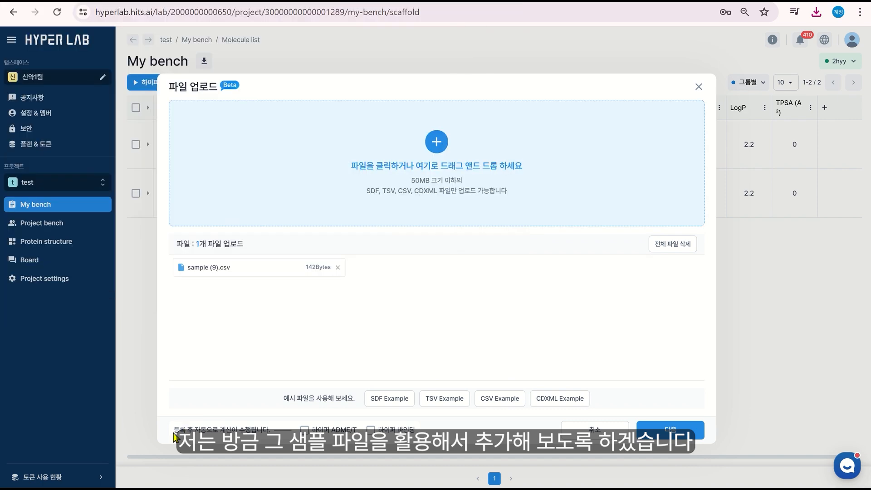
Tick both Hyper ADME/T and Hyper Binding auto-calculations and continue to the column preview.
left_click_drag(174, 429, 275, 435)
left_click(278, 435)
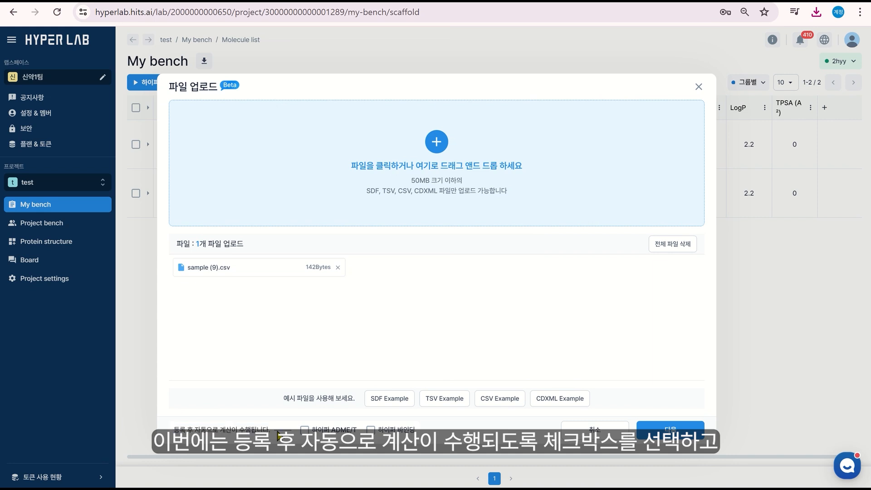
left_click(305, 431)
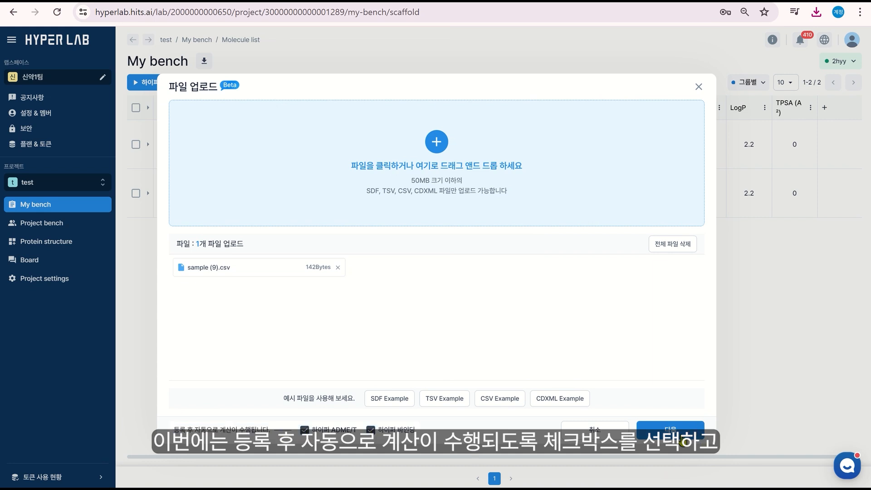
left_click(681, 432)
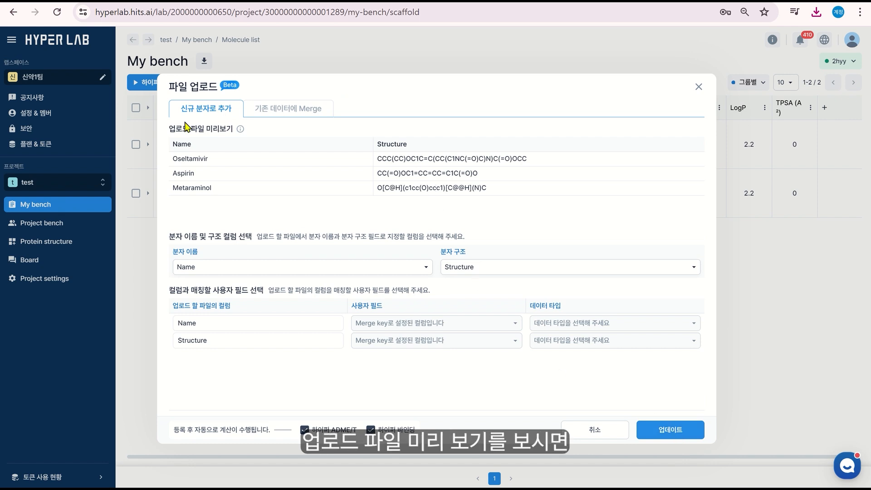
Import Oseltamivir, Aspirin and Metaraminol from the previewed CSV and dismiss the completion message.
left_click_drag(178, 131, 231, 130)
left_click(231, 130)
left_click_drag(181, 142, 195, 187)
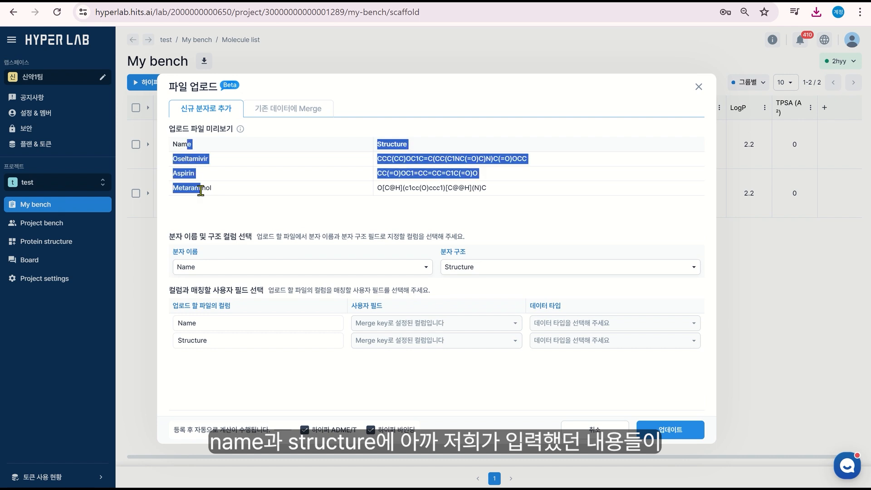
left_click(204, 195)
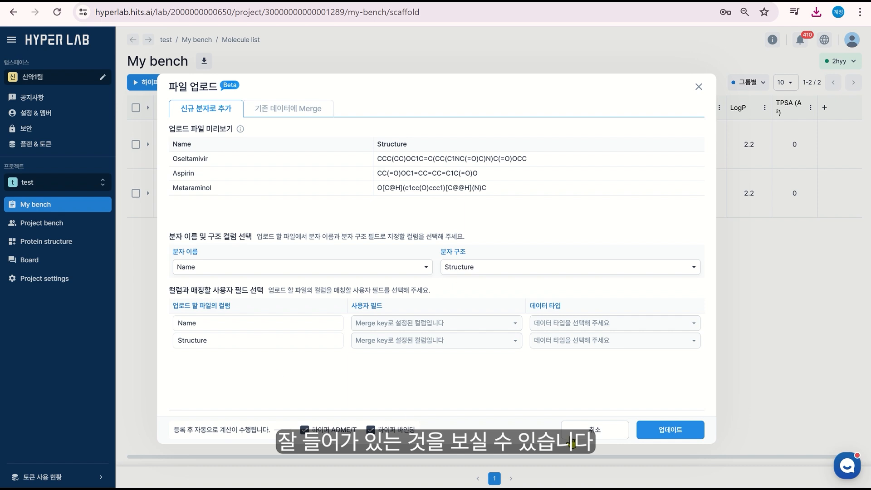
left_click(676, 435)
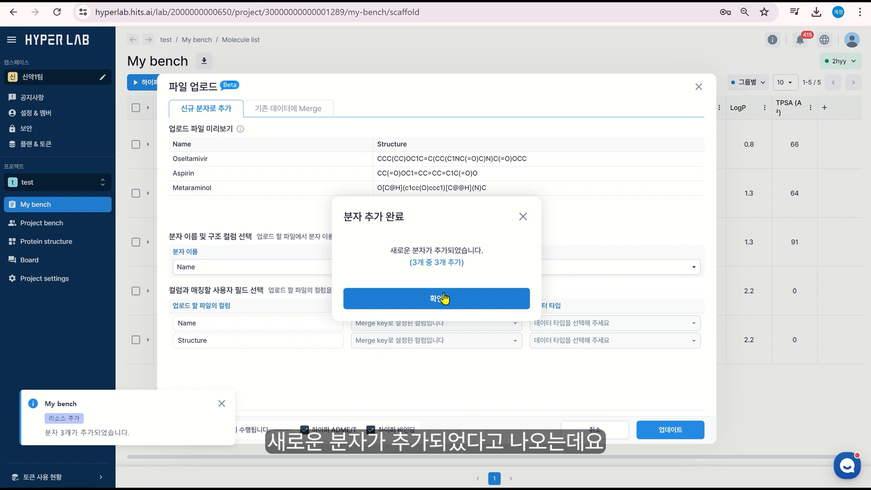
left_click(444, 299)
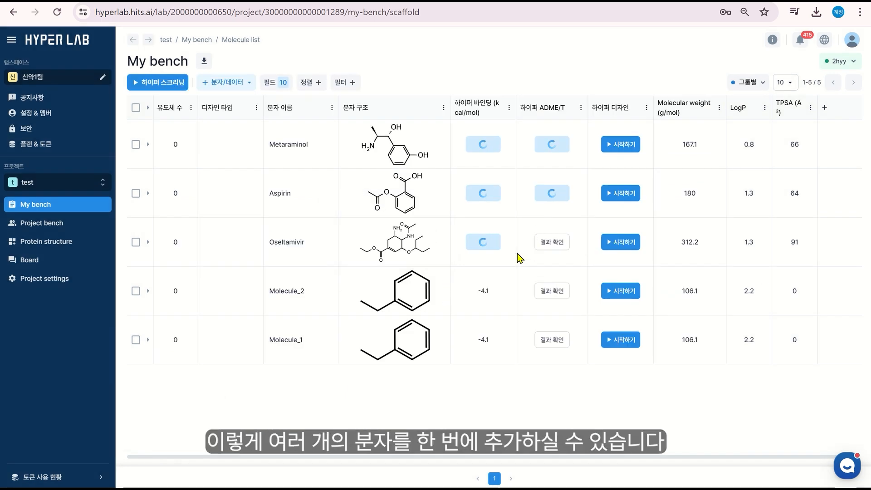
Wait for the Hyper Binding scores to finish, confirming Metaraminol's -4.3.
mouse_move(549, 116)
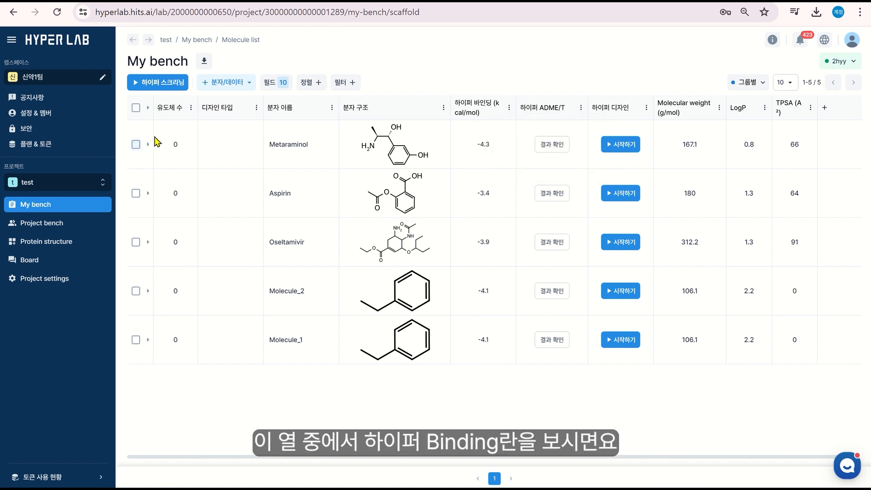
mouse_move(481, 109)
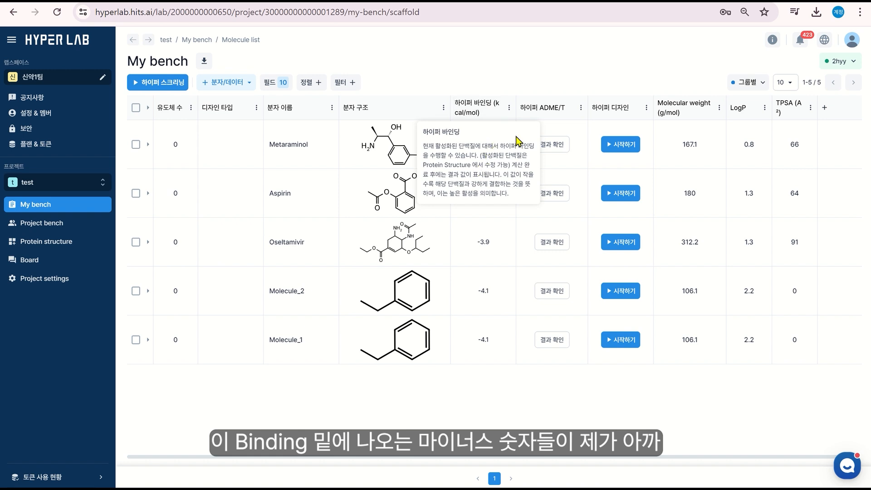
left_click_drag(478, 142, 493, 144)
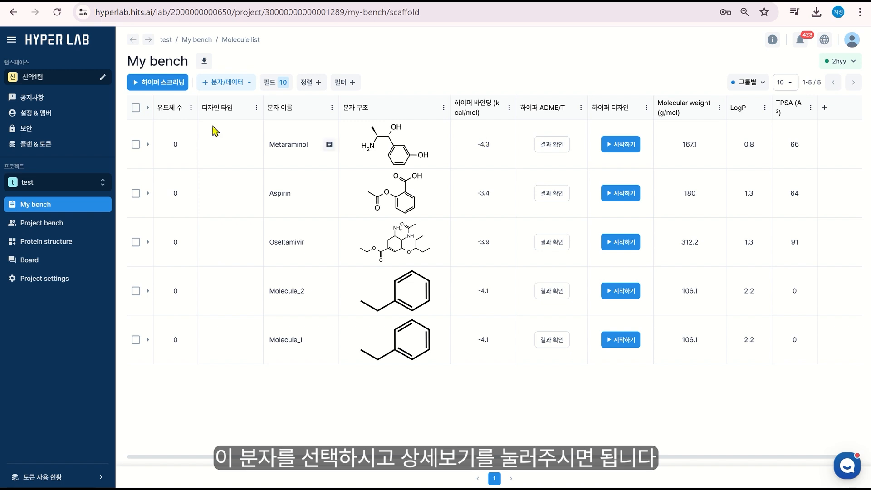
Open Metaraminol's Molecule Information page and check its name, SMILES and 2hyy target.
left_click(135, 146)
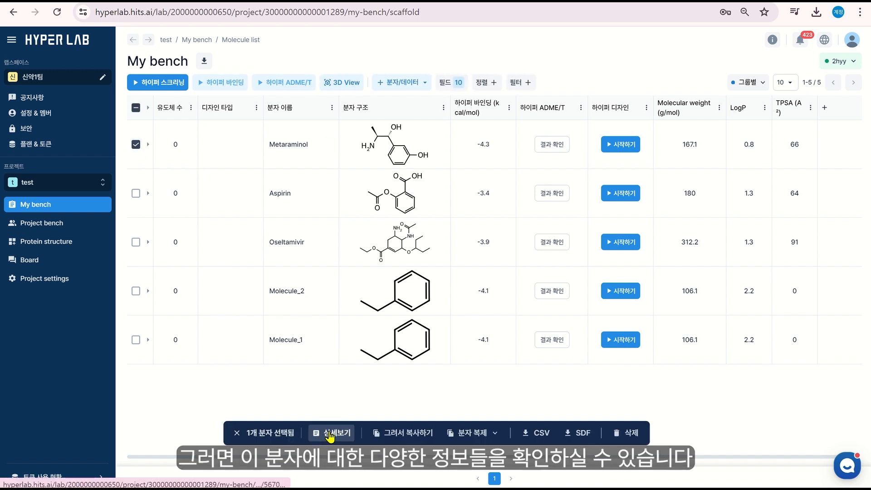
left_click(330, 433)
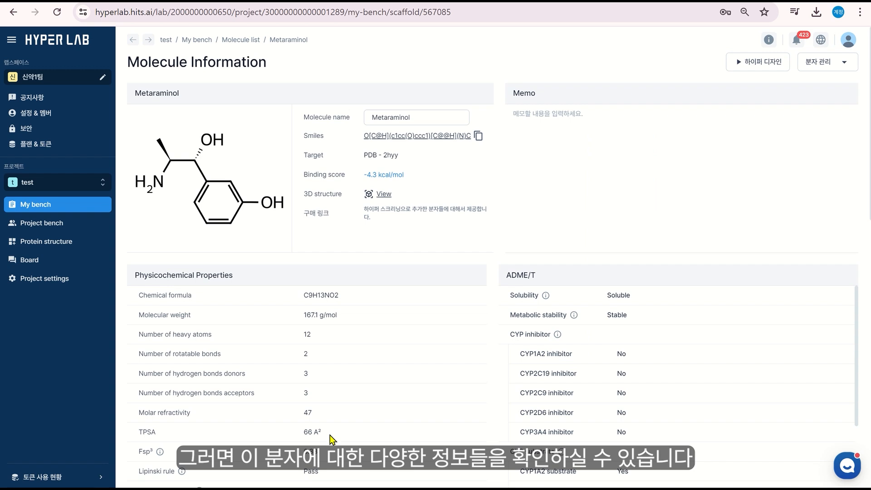
left_click_drag(304, 117, 348, 117)
double_click(312, 136)
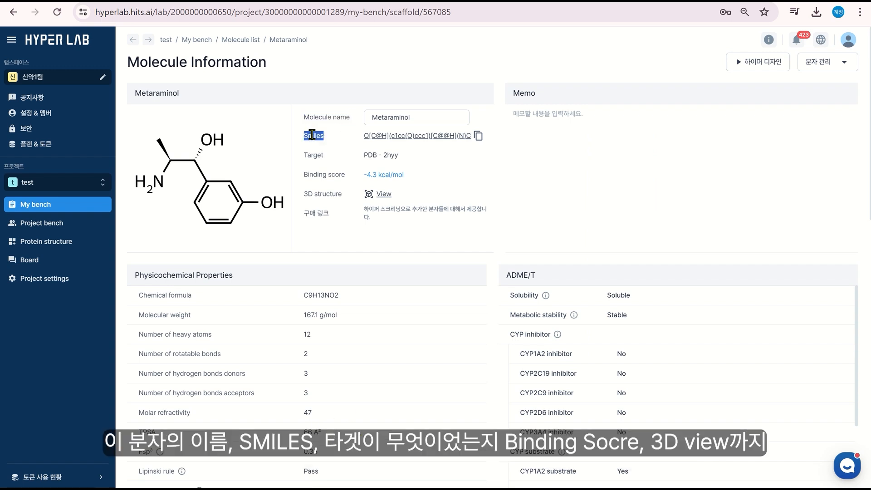
double_click(314, 156)
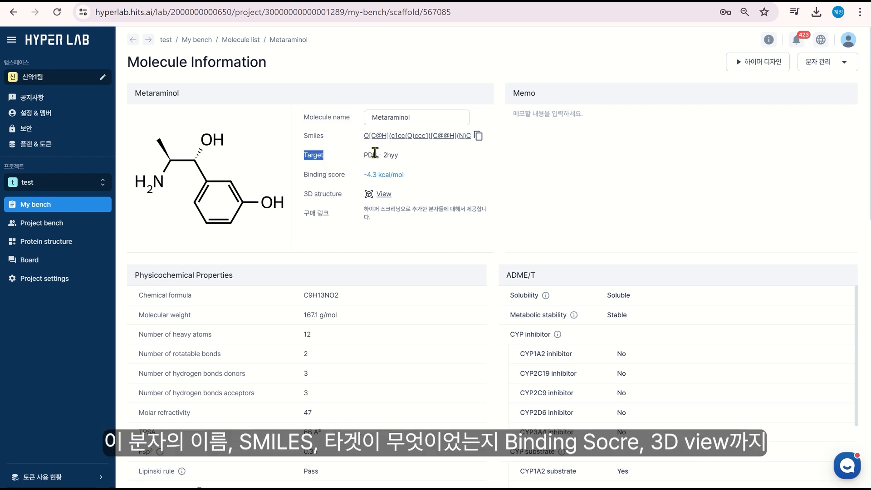
left_click_drag(378, 155, 414, 167)
left_click(414, 184)
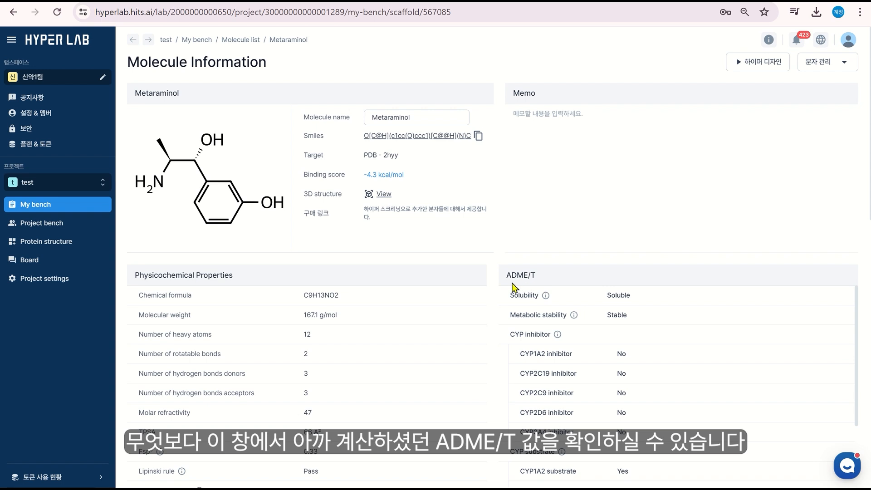
Scroll through Metaraminol's ADME/T results down to the protein structure table.
left_click_drag(510, 275, 539, 275)
left_click(540, 276)
scroll(543, 280, "down", 2)
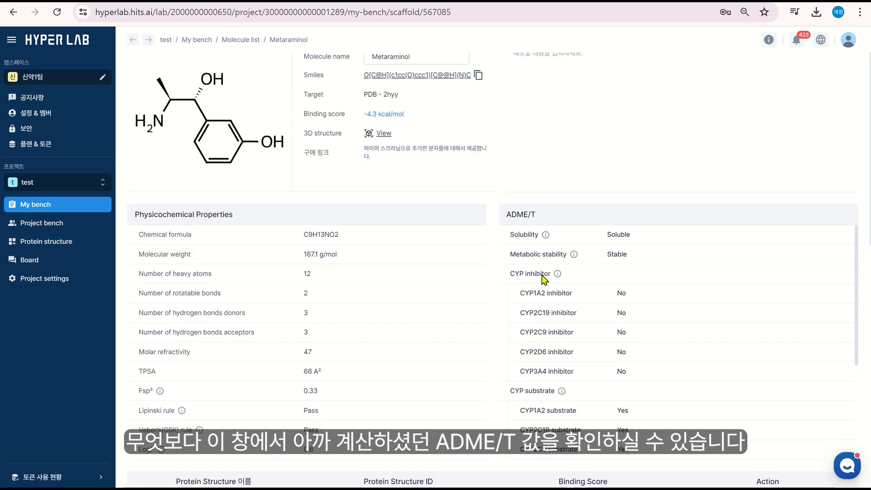
scroll(539, 281, "down", 2)
scroll(542, 243, "up", 2)
scroll(521, 268, "down", 3)
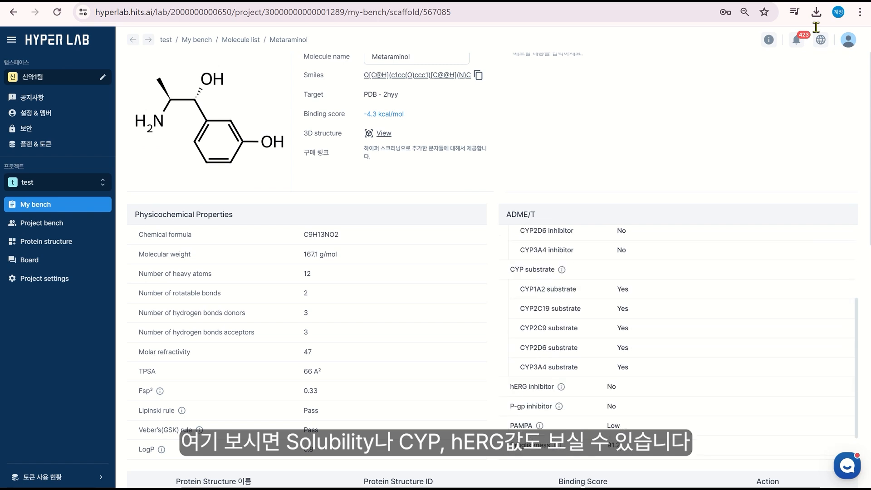
scroll(770, 130, "down", 2)
scroll(782, 217, "up", 2)
scroll(787, 219, "up", 2)
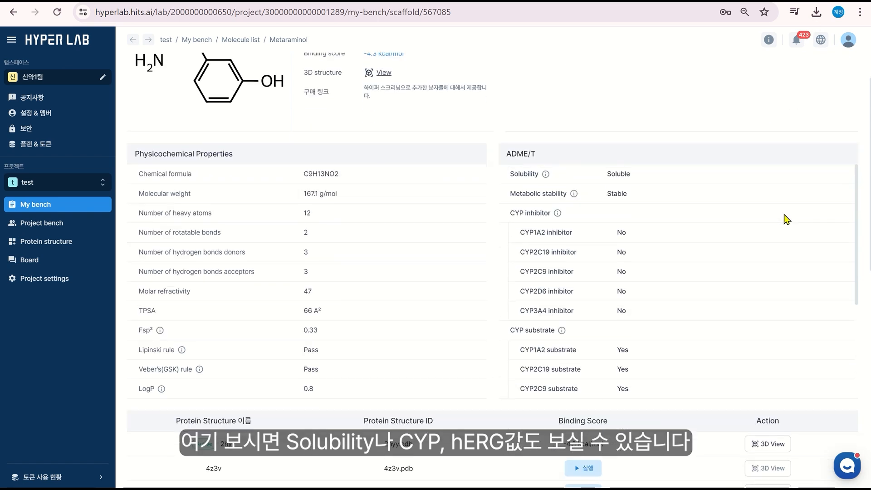
scroll(787, 219, "down", 2)
scroll(787, 220, "down", 3)
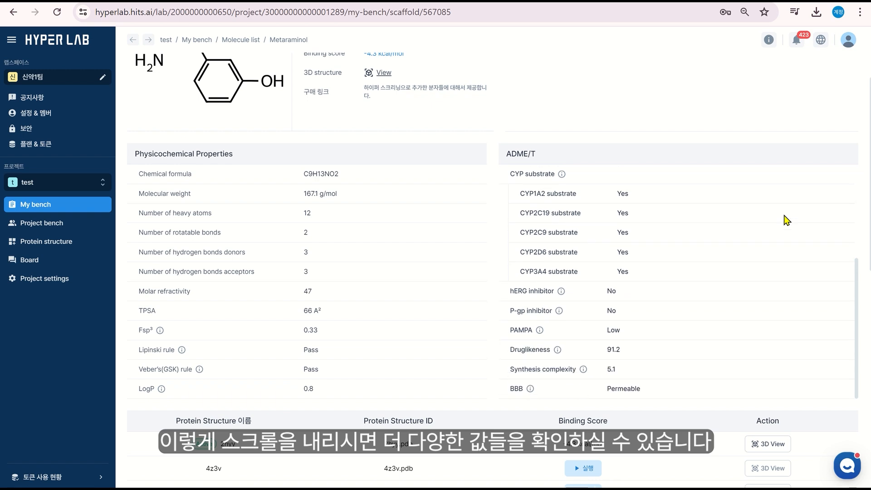
scroll(783, 230, "up", 3)
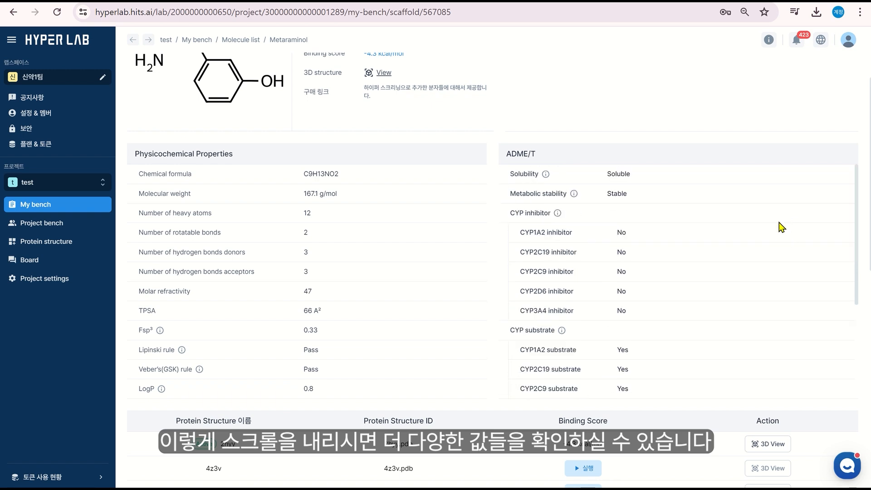
scroll(780, 222, "down", 6)
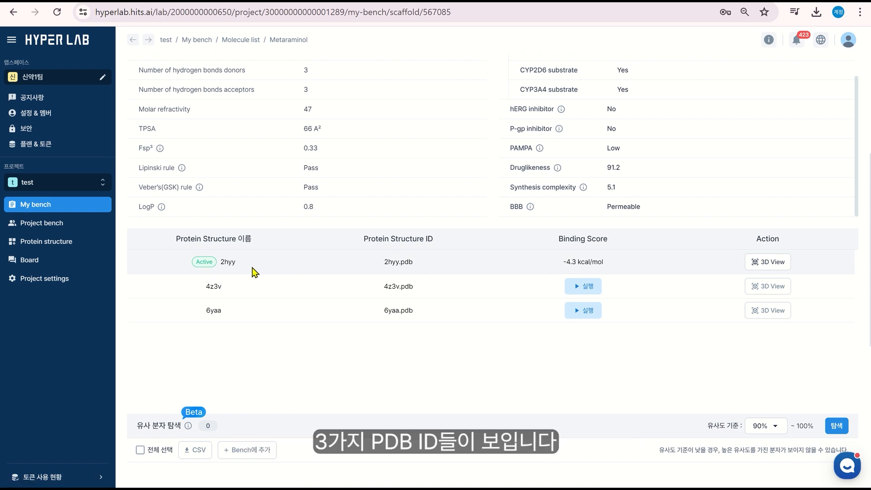
Note the unscored 4z3v and 6yaa structures in the protein table.
left_click_drag(234, 287, 206, 286)
left_click_drag(234, 314, 204, 312)
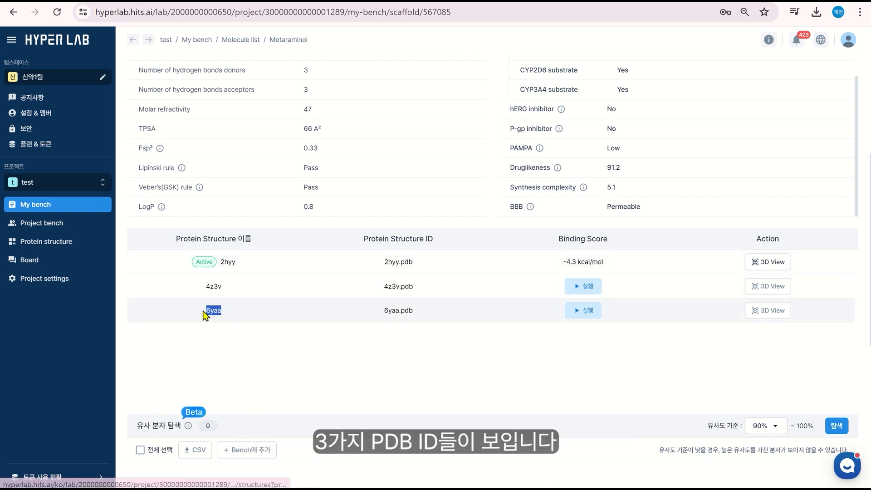
left_click(660, 290)
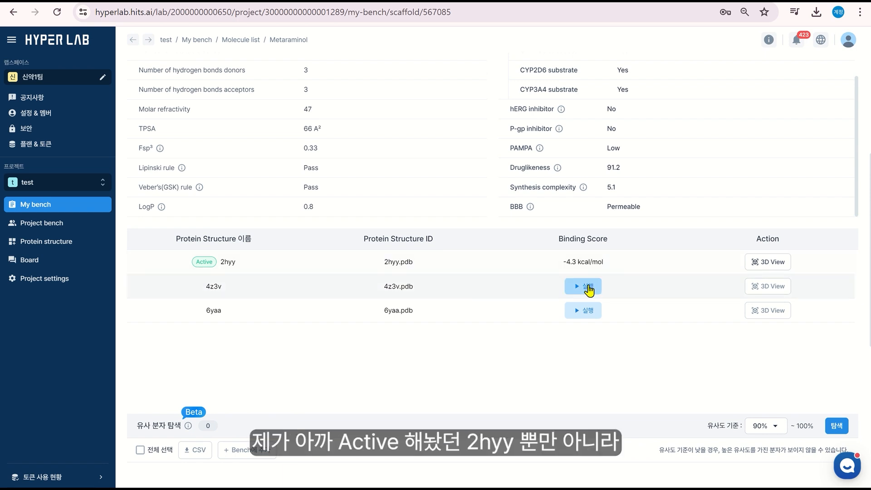
Run Metaraminol's binding calculations against the 4z3v and 6yaa structures.
left_click(587, 286)
left_click(588, 312)
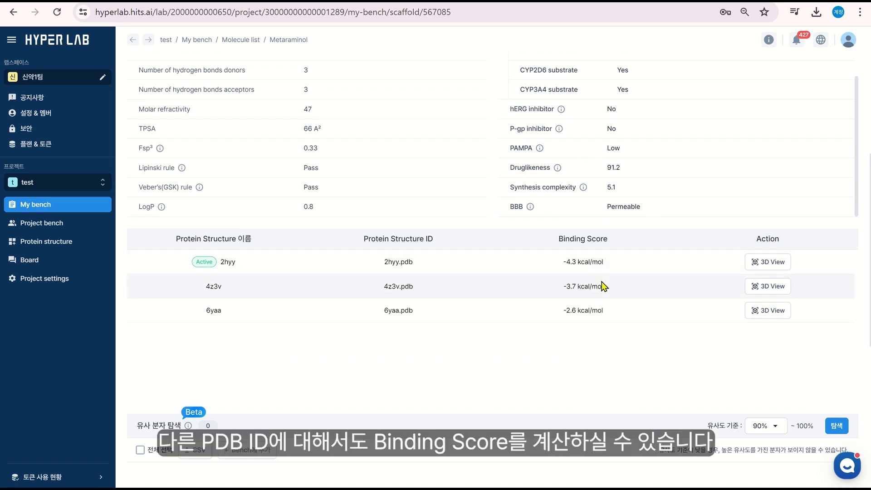
left_click_drag(558, 244, 617, 238)
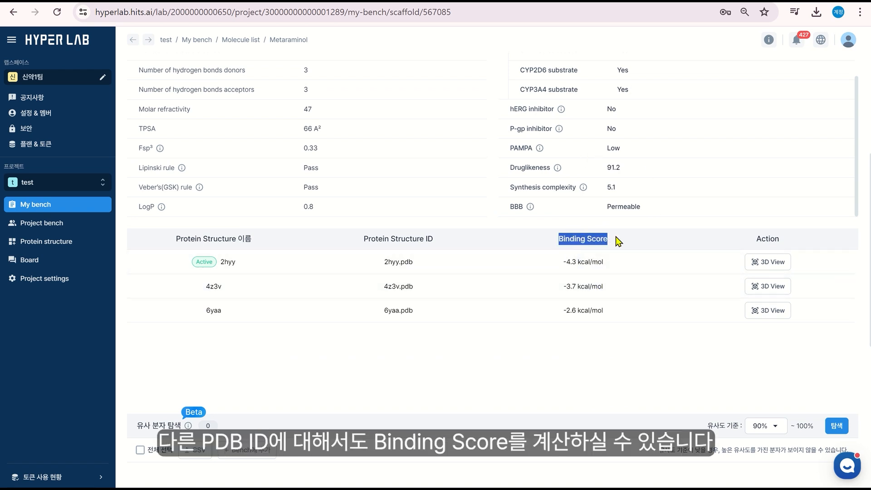
left_click(616, 238)
Compare the scores: 2hyy -4.3, 4z3v -3.7 and 6yaa -2.6 kcal/mol.
scroll(620, 339, "down", 1)
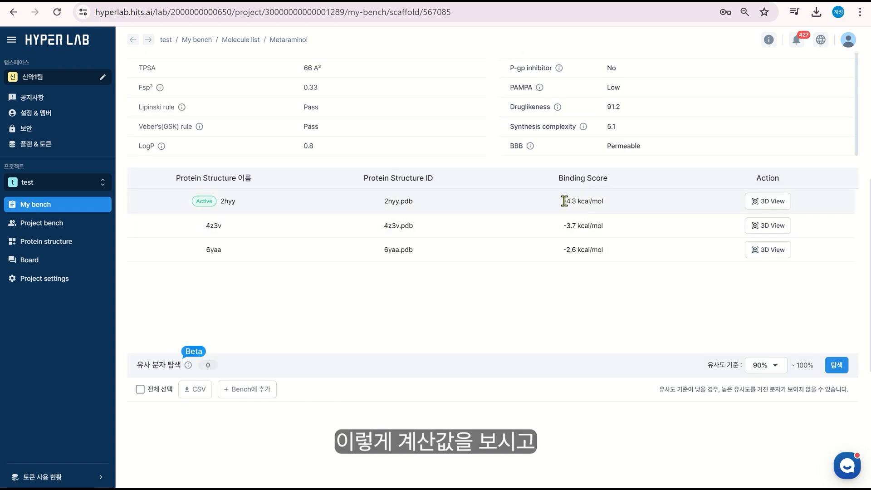
left_click_drag(564, 201, 594, 244)
left_click(619, 261)
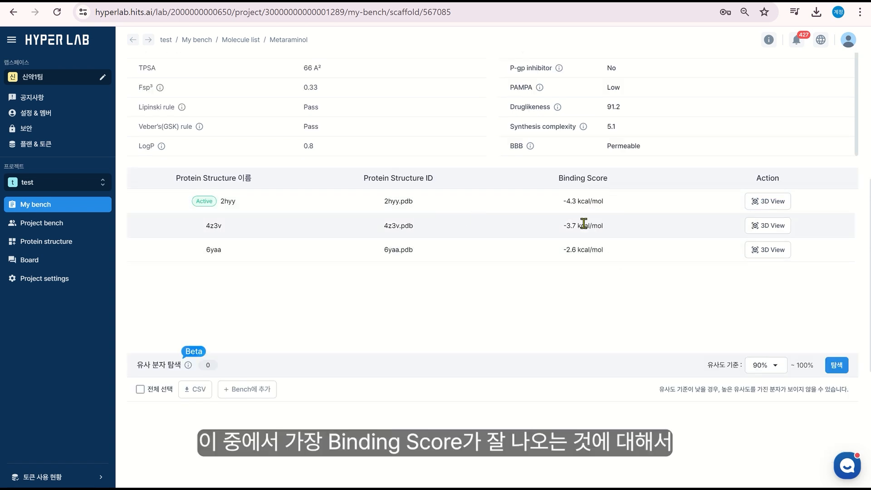
left_click_drag(257, 205, 209, 203)
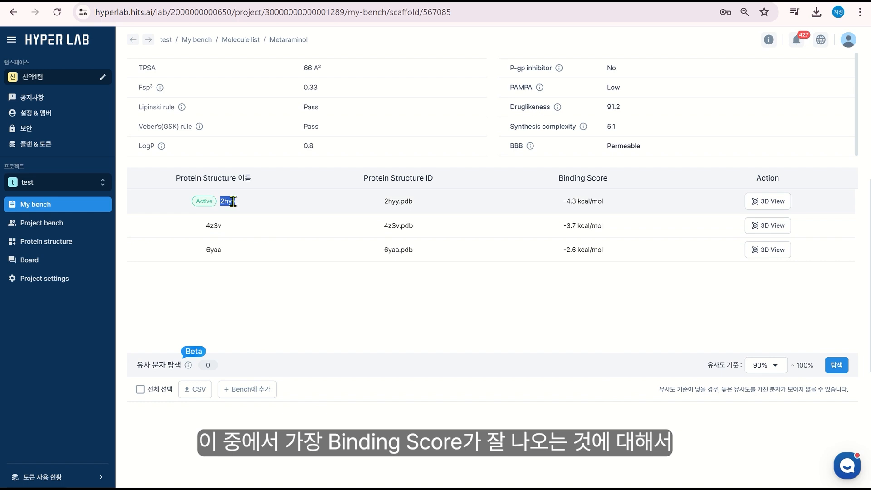
left_click(600, 204)
Scroll down to the similar-molecule search section.
scroll(483, 308, "down", 3)
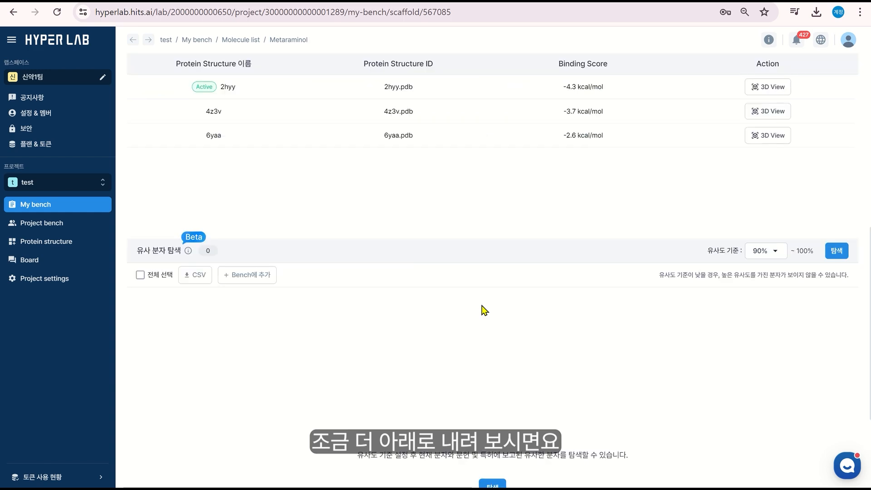
scroll(484, 310, "down", 3)
scroll(482, 305, "up", 8)
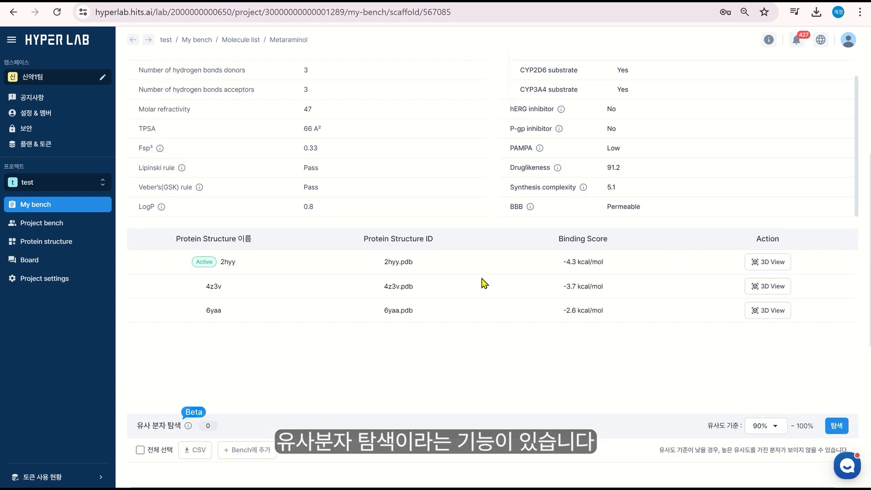
scroll(476, 282, "down", 4)
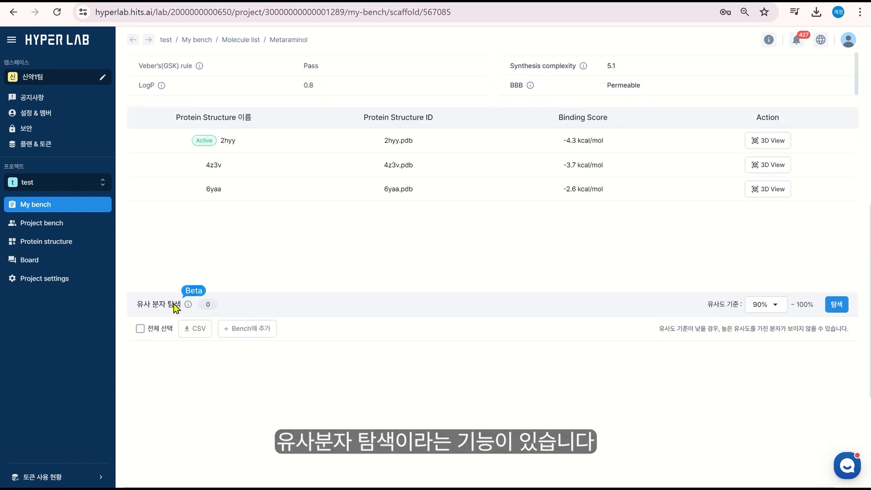
scroll(557, 282, "down", 2)
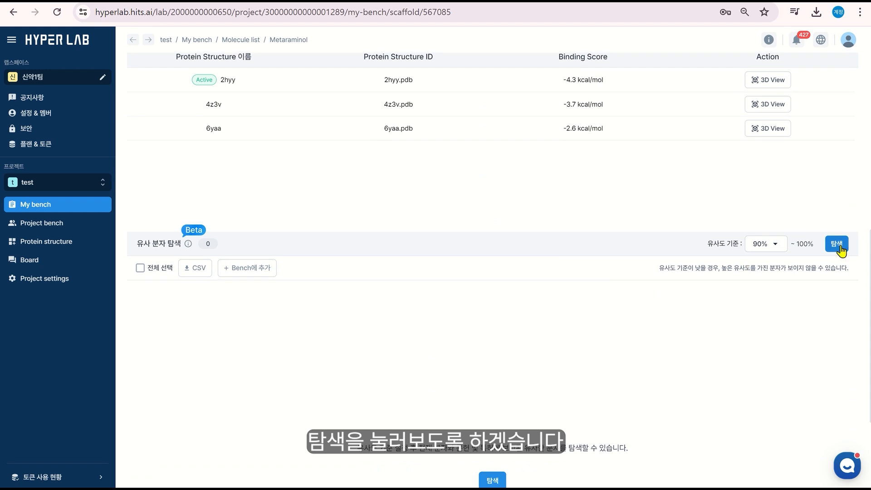
Search for Metaraminol analogues at 90% similarity and review their literature and patent counts.
left_click(841, 246)
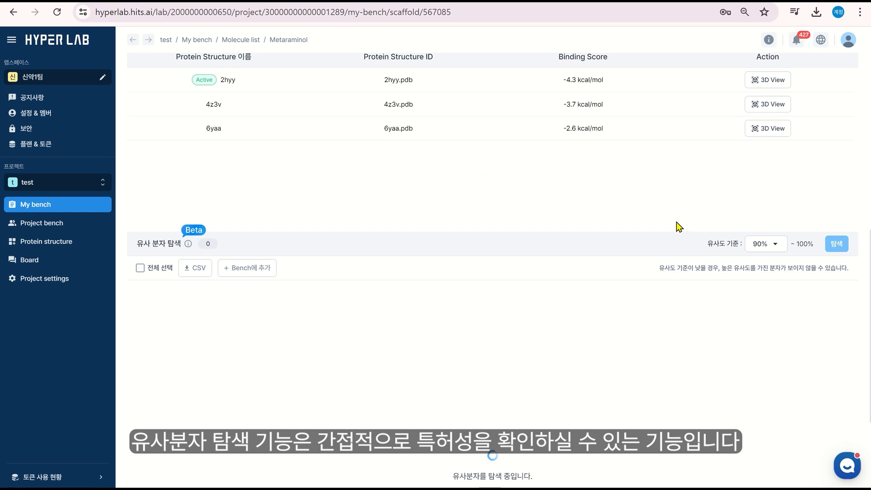
scroll(676, 222, "down", 3)
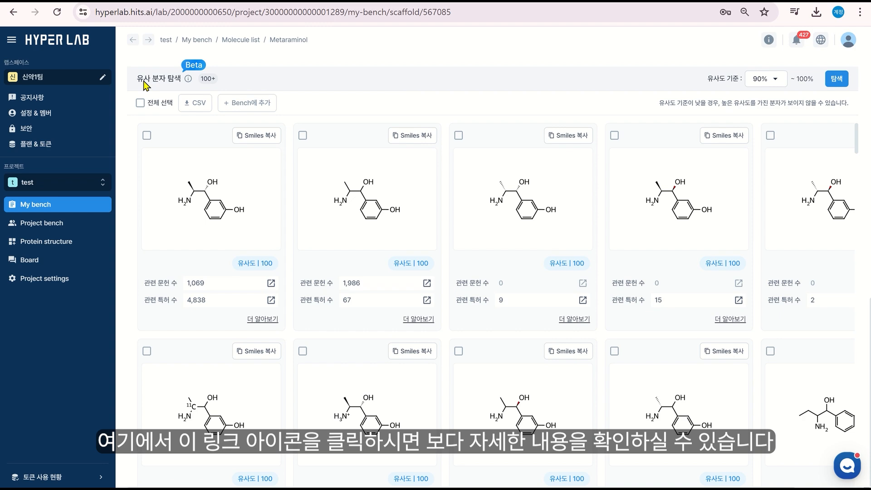
scroll(546, 158, "up", 2)
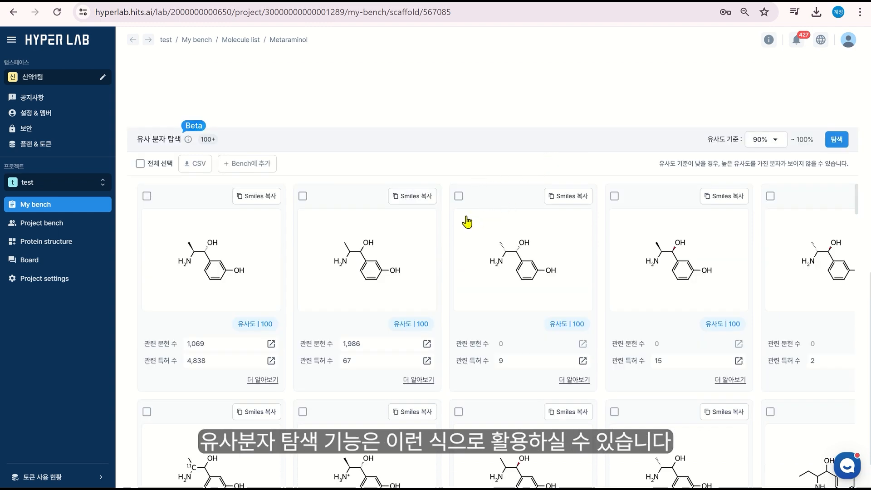
scroll(467, 221, "down", 2)
scroll(467, 222, "down", 8)
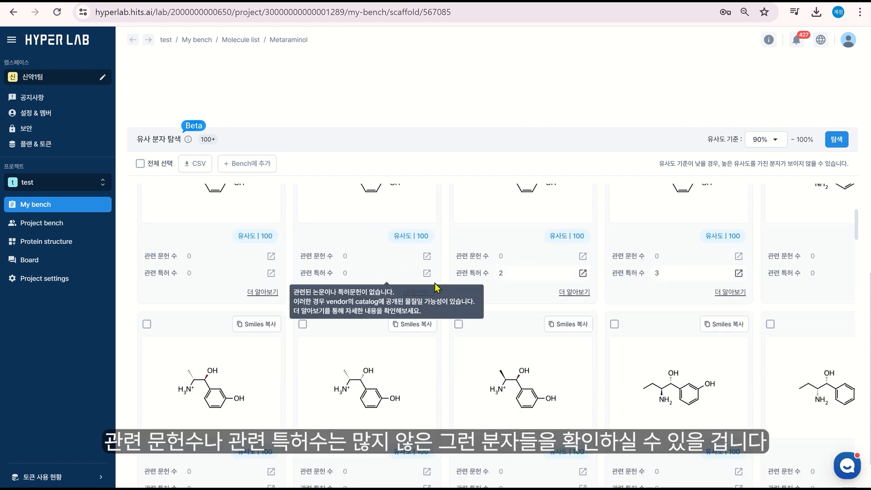
scroll(442, 257, "up", 4)
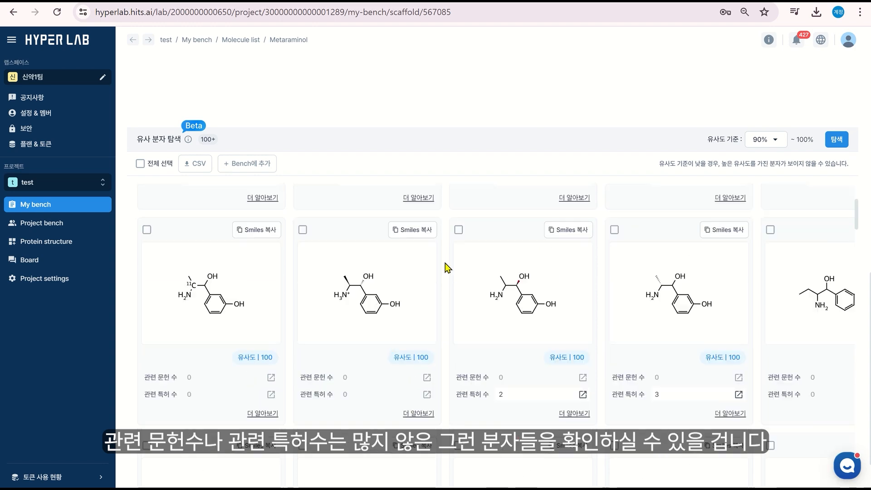
Copy a similar compound's SMILES and return to the My bench molecule table.
left_click(414, 292)
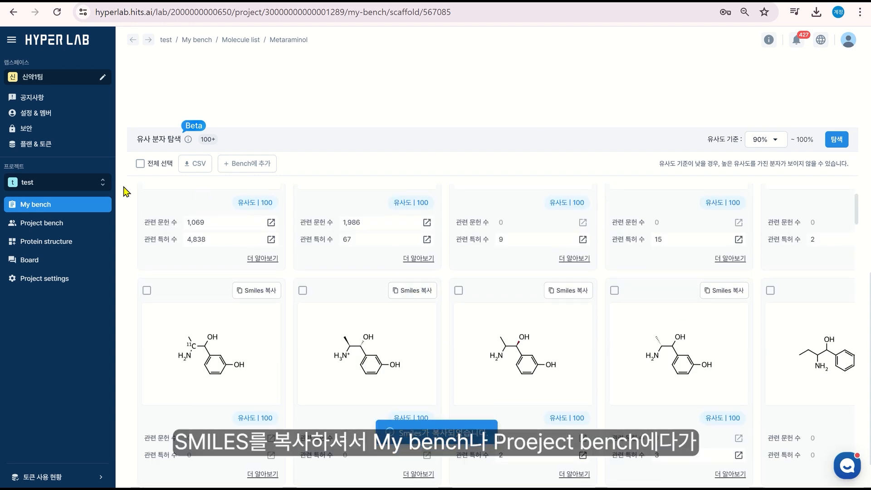
left_click(53, 225)
left_click(42, 205)
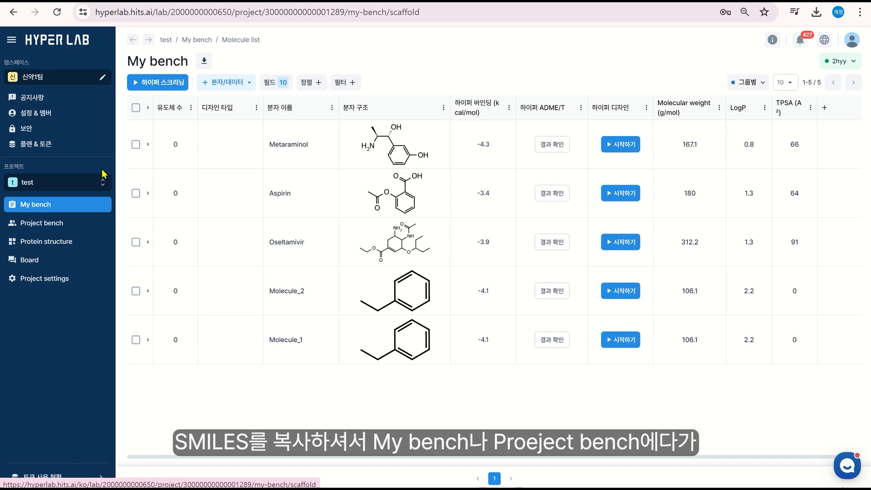
Add the pasted SMILES to My bench as a drawn molecule, Molecule_6.
left_click(234, 84)
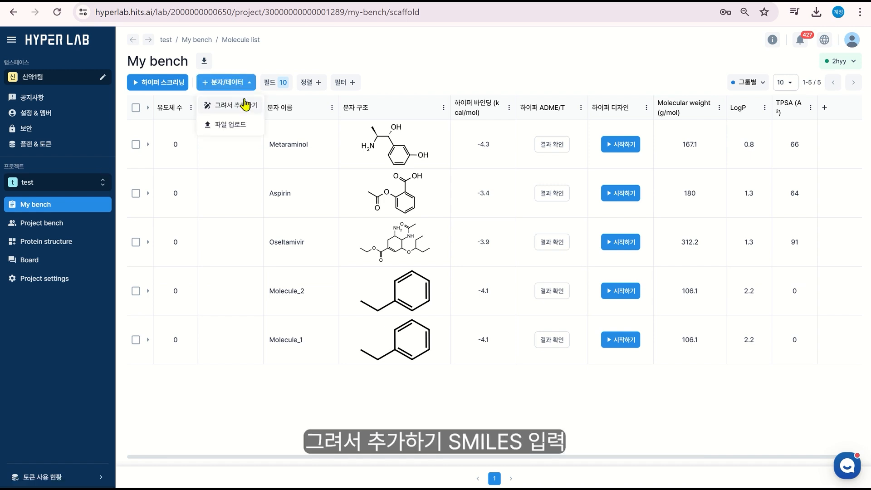
left_click(245, 104)
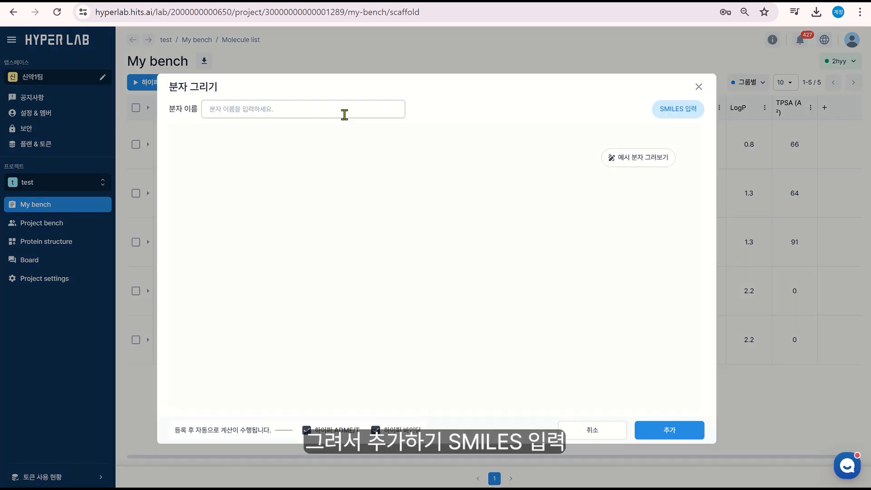
left_click(678, 109)
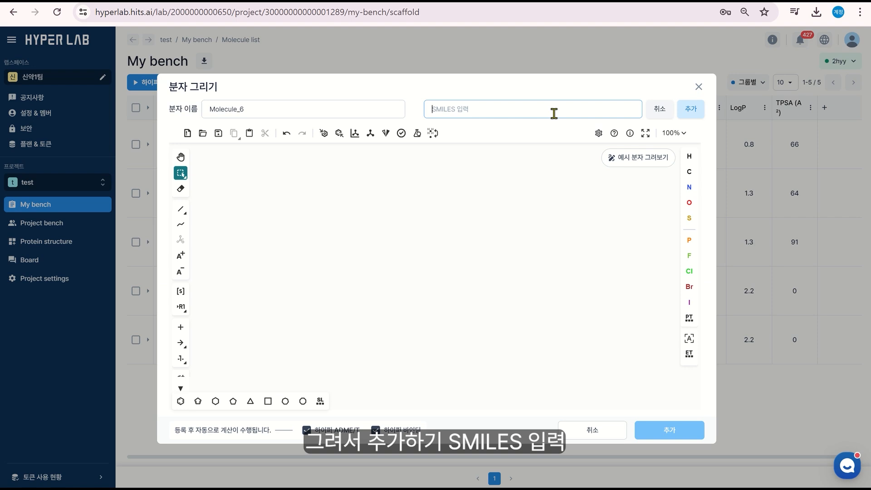
key("ctrl+v")
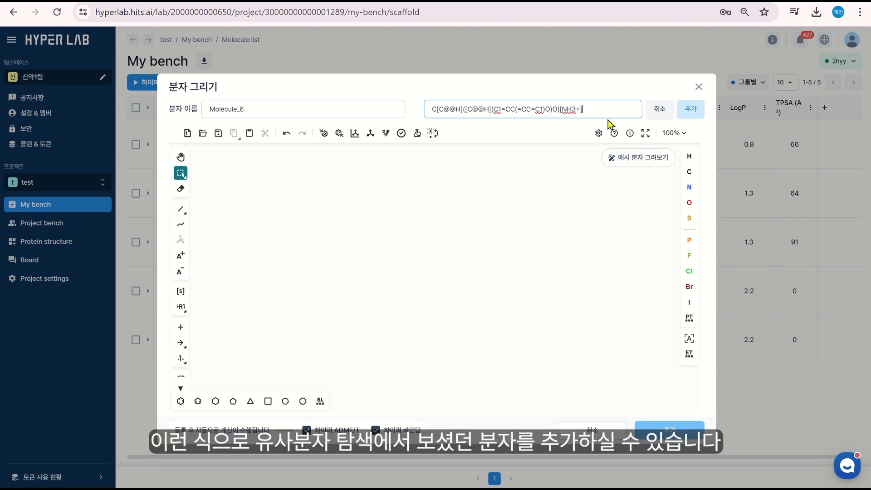
left_click(692, 110)
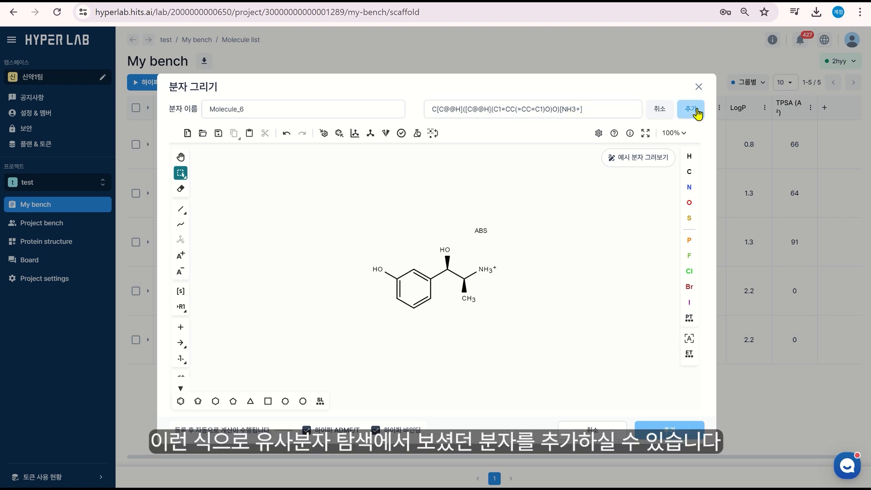
left_click(668, 429)
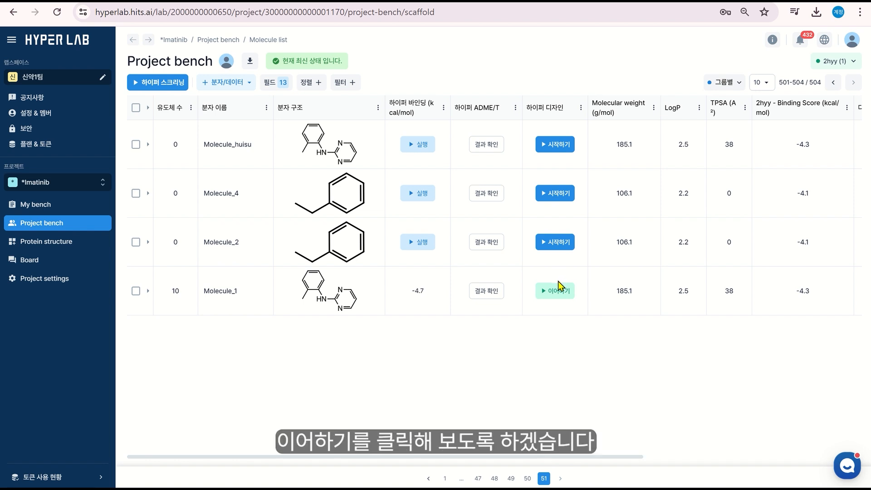
Resume Molecule_1's Hyper Design from the Imatinib project bench.
left_click(548, 294)
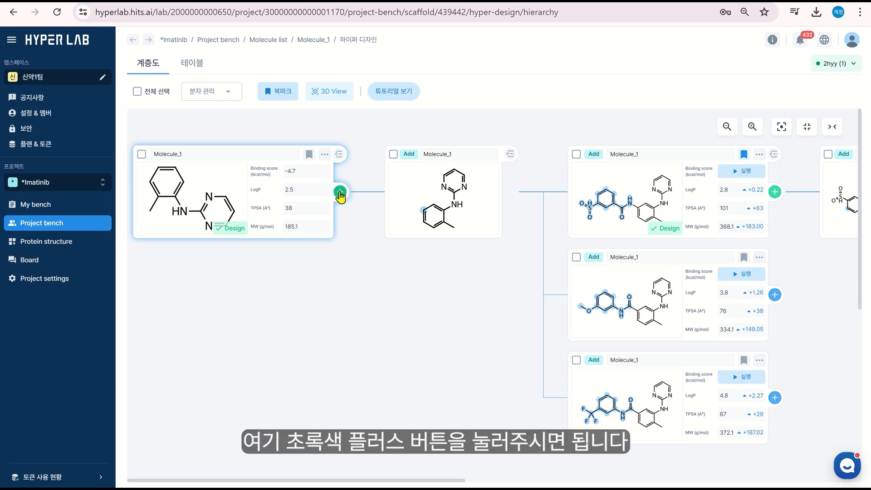
Start a new Hyper Design for Molecule_1 in Add mode, attaching at a benzene ring atom.
left_click(339, 193)
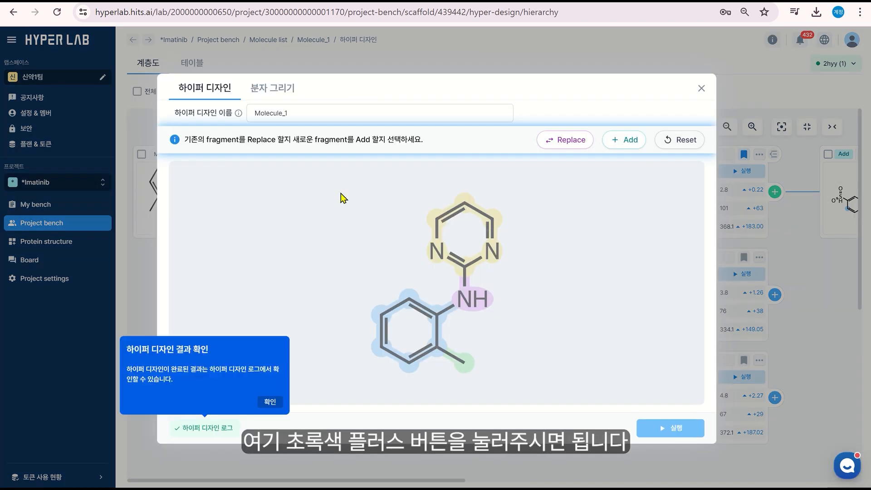
left_click(270, 402)
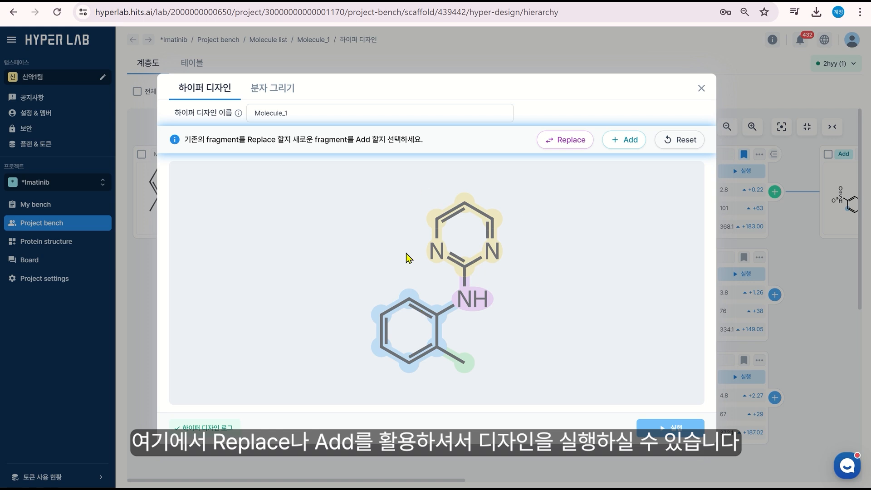
left_click(579, 145)
left_click(629, 143)
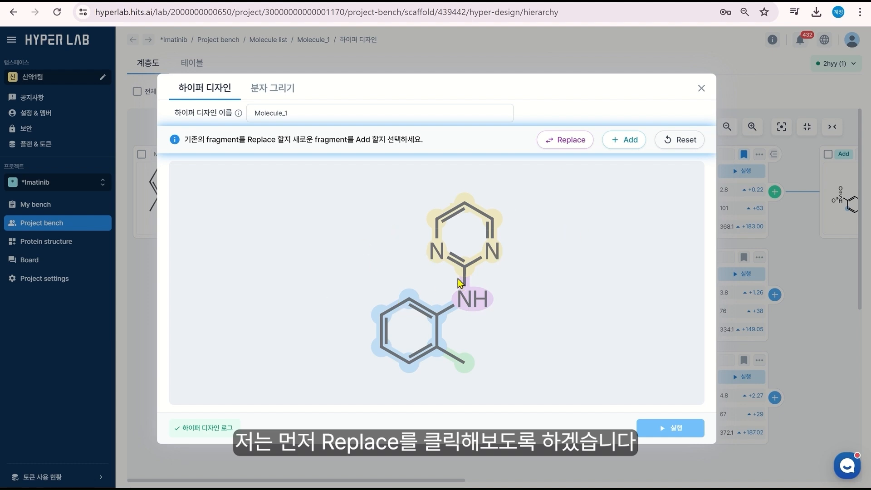
left_click(573, 142)
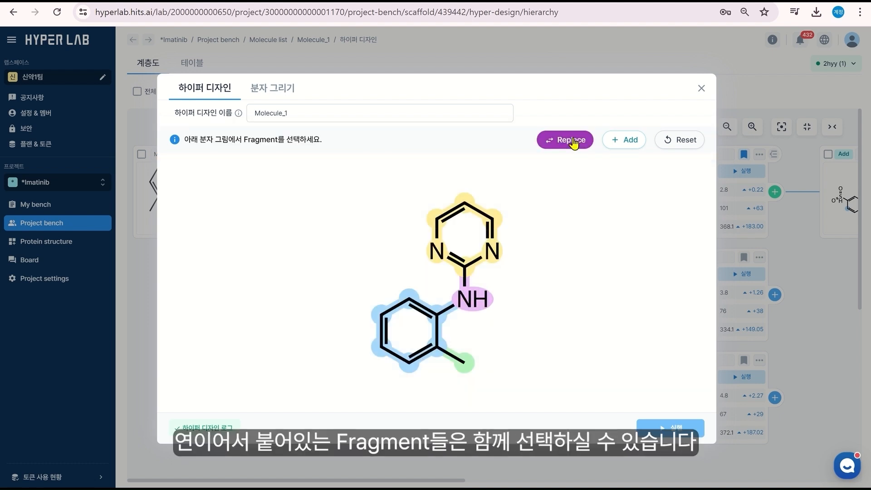
left_click(476, 214)
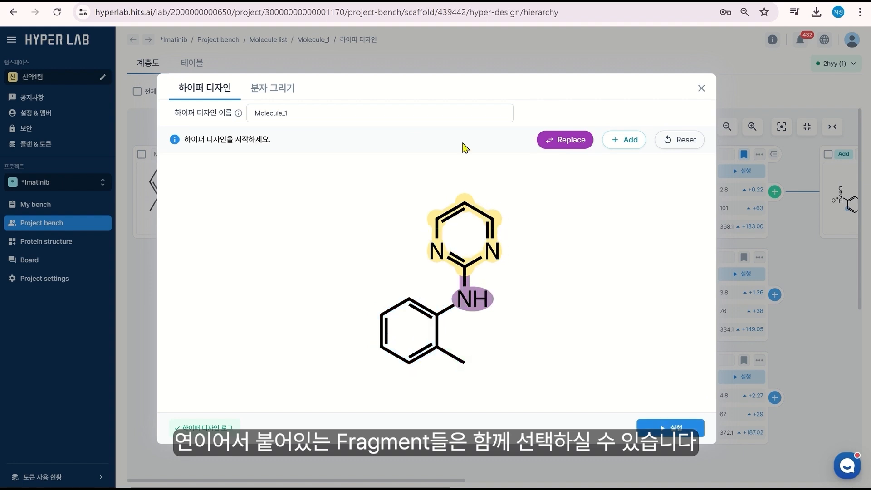
left_click(472, 301)
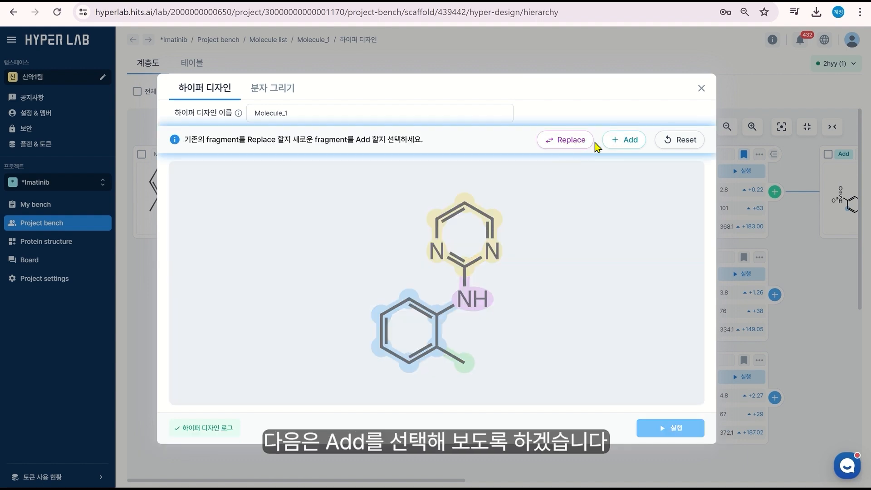
left_click(627, 141)
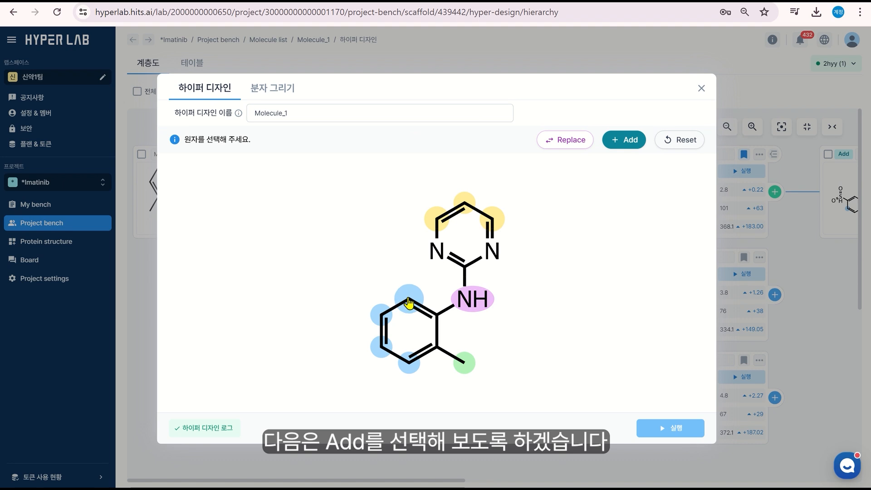
left_click(381, 314)
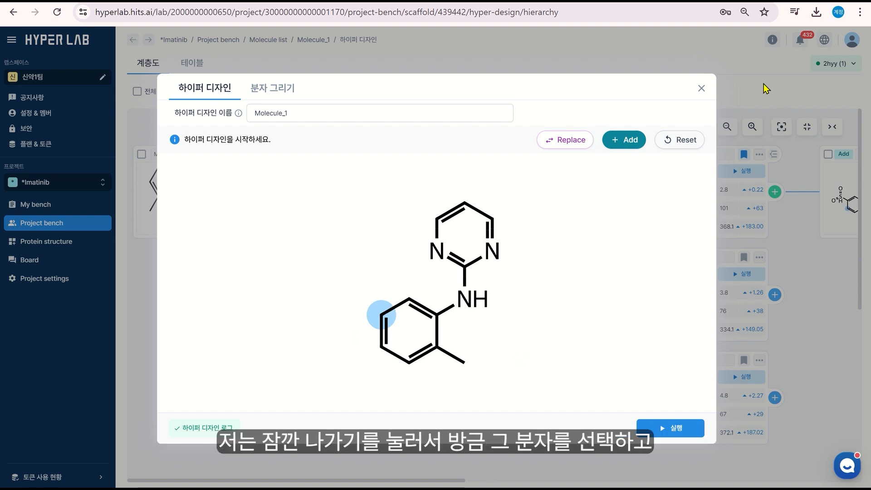
Close the design editor unrun and open Molecule_1 in the 3D viewer.
left_click(702, 89)
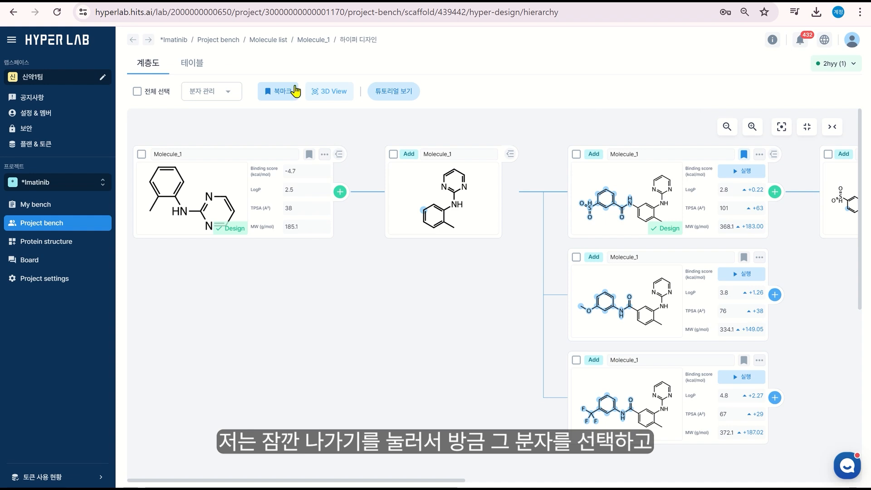
left_click(141, 154)
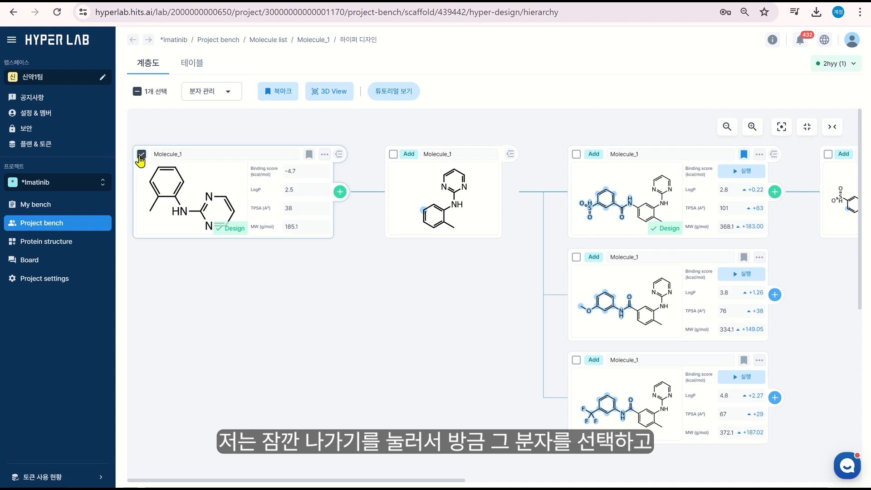
left_click(336, 96)
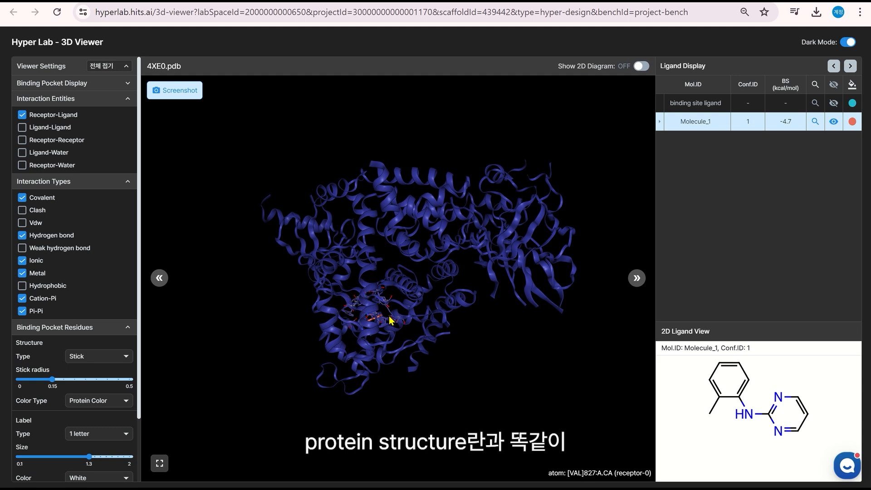
Rotate the 2hyy complex and zoom onto Molecule_1's docked ligand in the binding pocket.
scroll(401, 328, "up", 5)
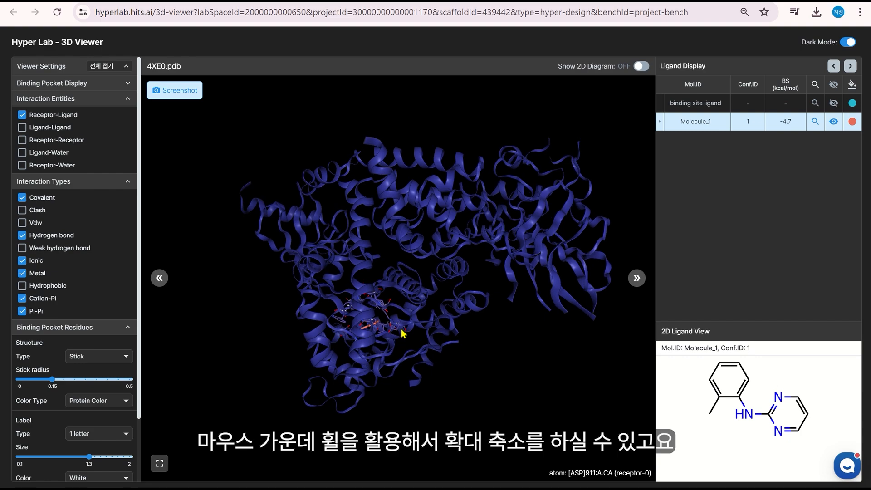
scroll(331, 348, "down", 4)
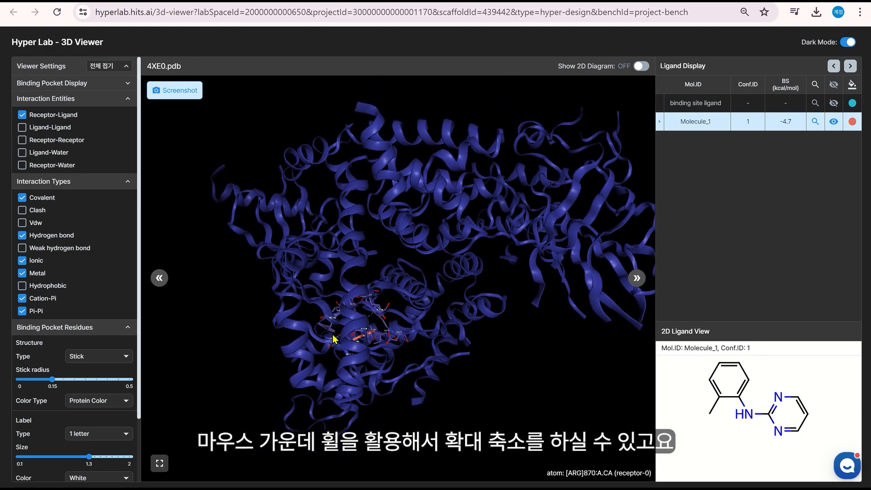
left_click_drag(296, 303, 337, 271)
left_click_drag(423, 290, 421, 270)
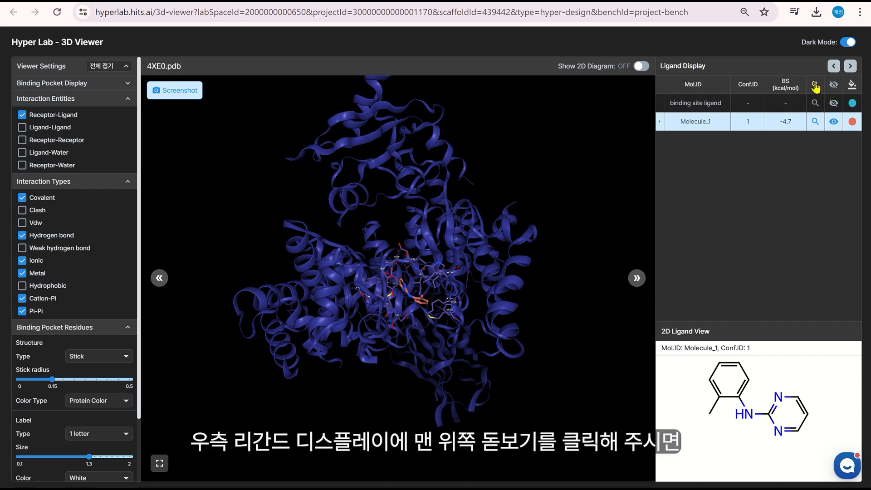
left_click(815, 85)
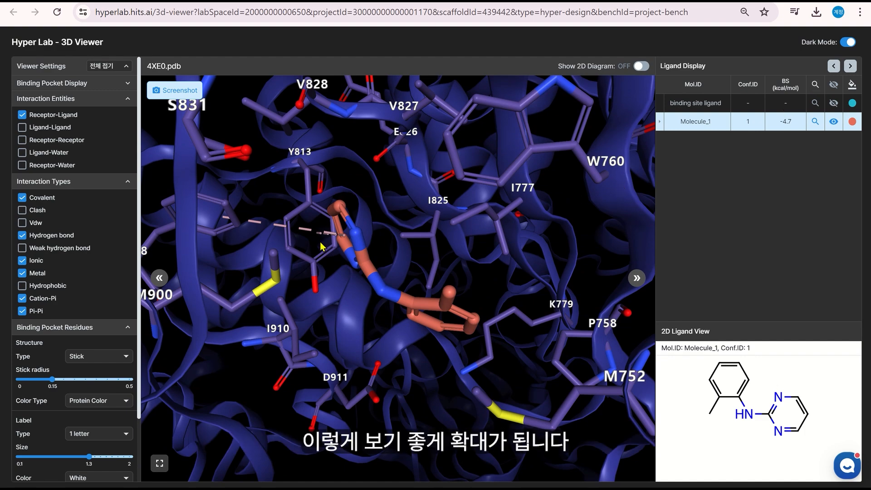
left_click_drag(323, 269, 346, 245)
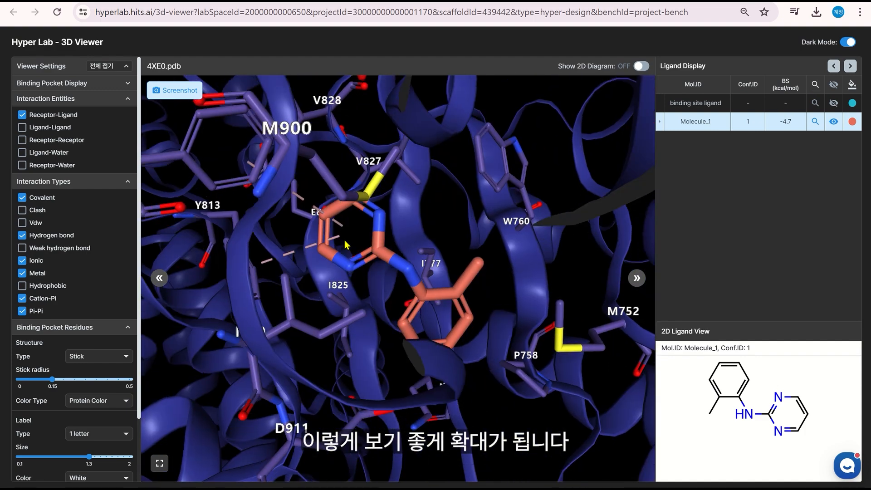
scroll(319, 233, "down", 3)
scroll(320, 232, "up", 5)
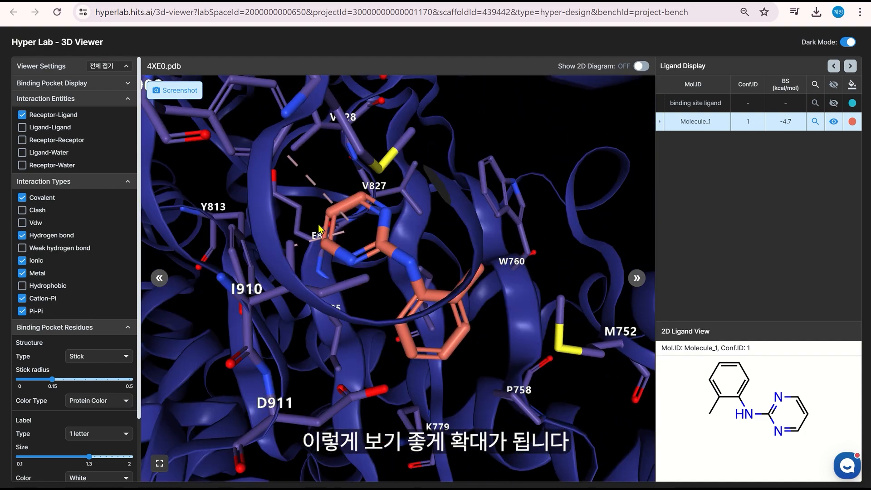
scroll(287, 267, "down", 2)
scroll(288, 265, "up", 3)
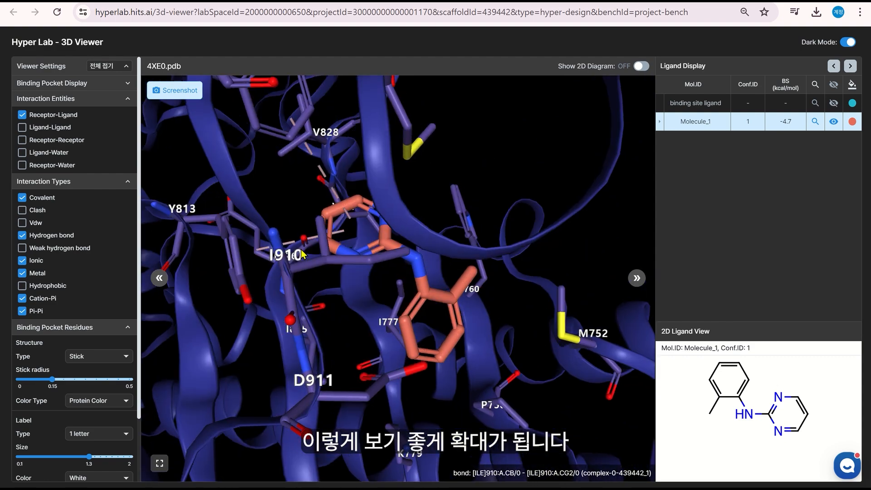
scroll(293, 263, "down", 1)
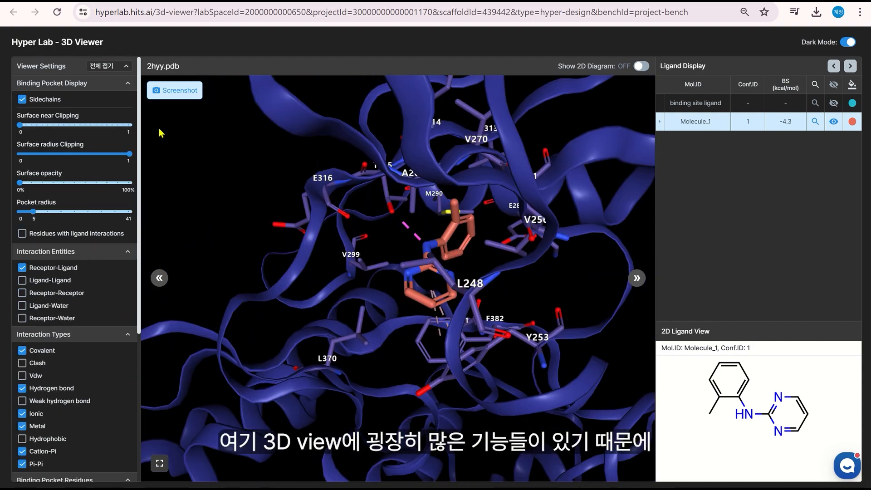
Set the binding-pocket surface opacity to about 60% and rotate the protein to look into the pocket.
left_click(116, 83)
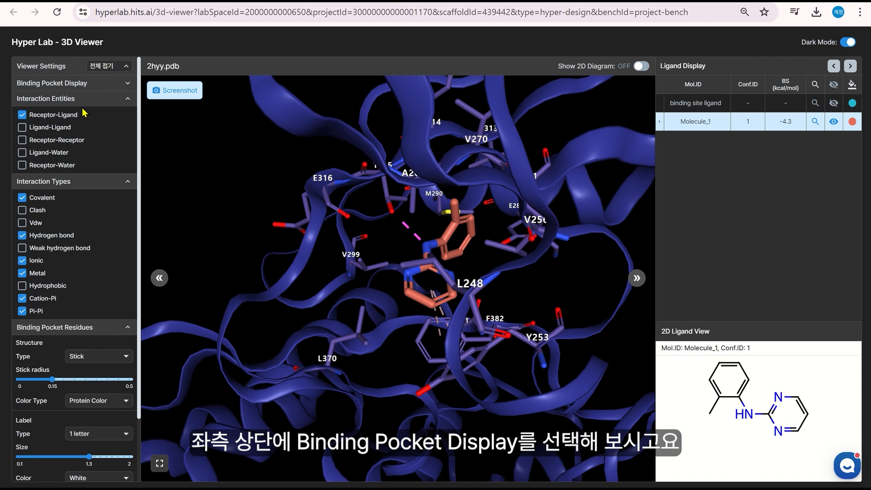
left_click(49, 85)
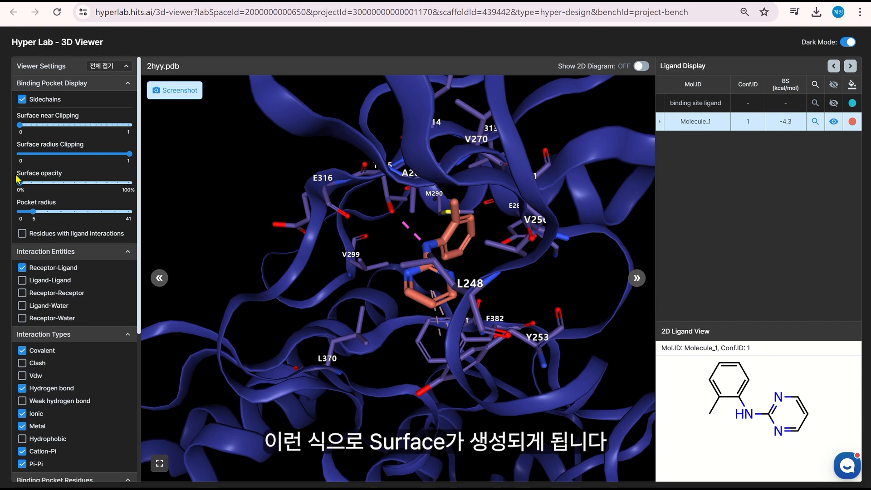
left_click_drag(20, 181, 88, 187)
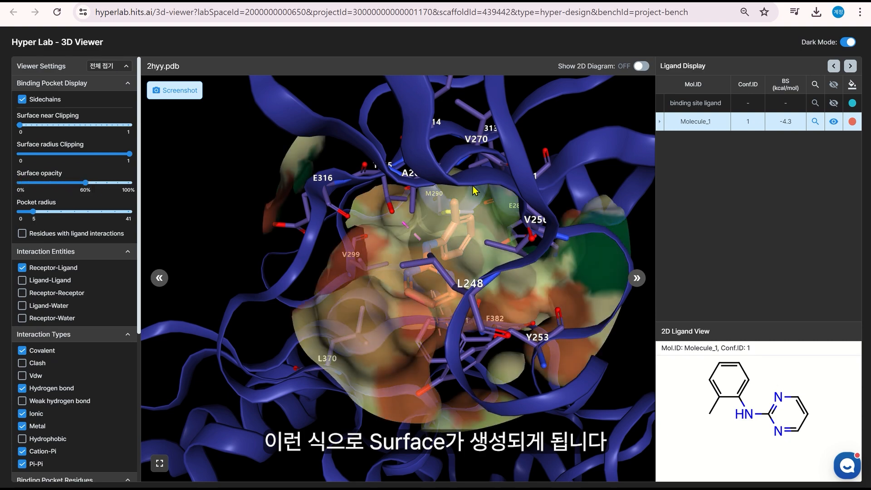
left_click_drag(473, 190, 408, 208)
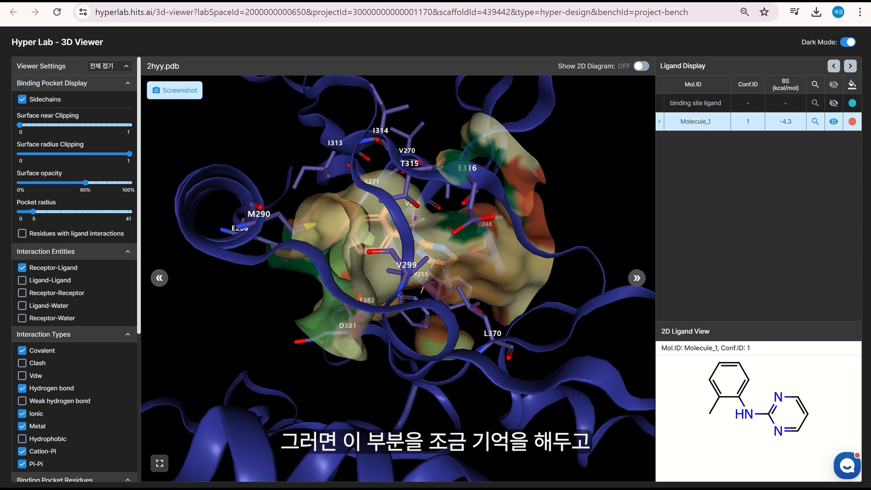
Start an Add design on Molecule_1's ring atom opposite the methyl group, then view the Add run's results in the design log.
left_click(217, 1)
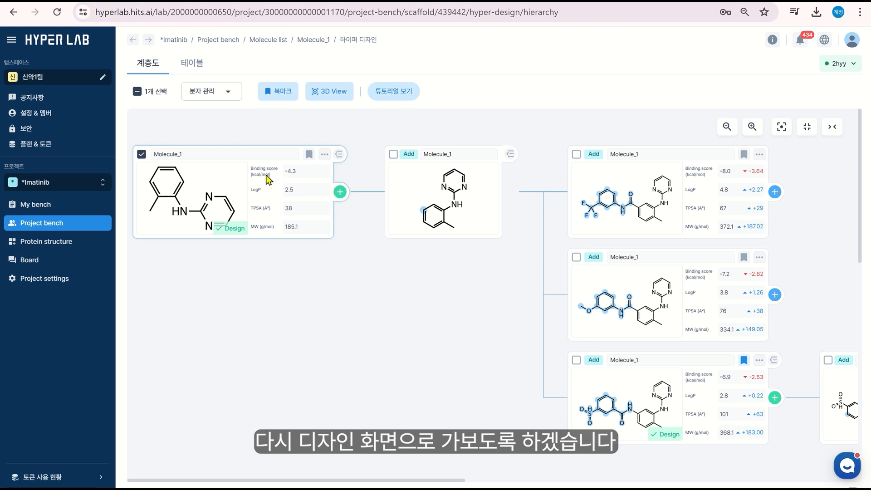
left_click(141, 154)
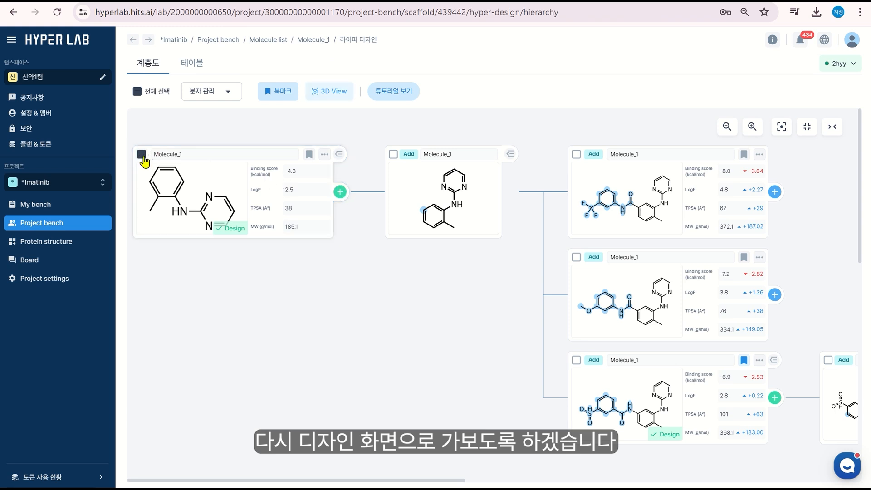
left_click(340, 192)
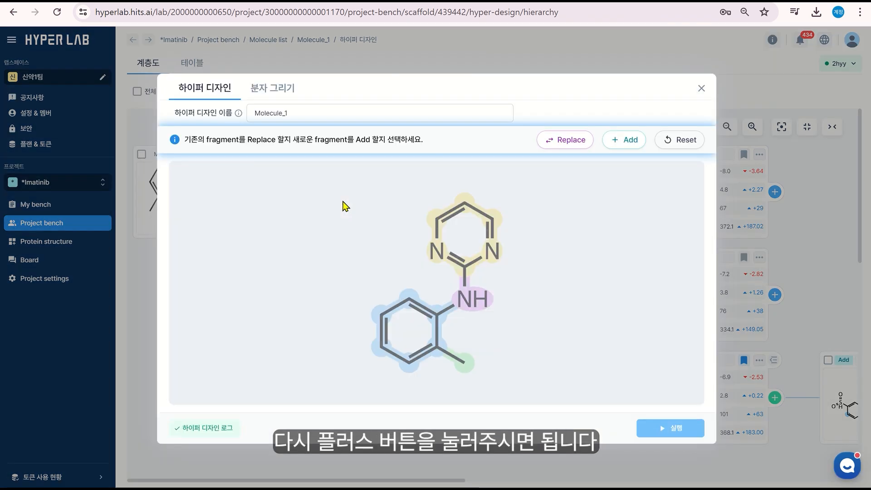
left_click(615, 142)
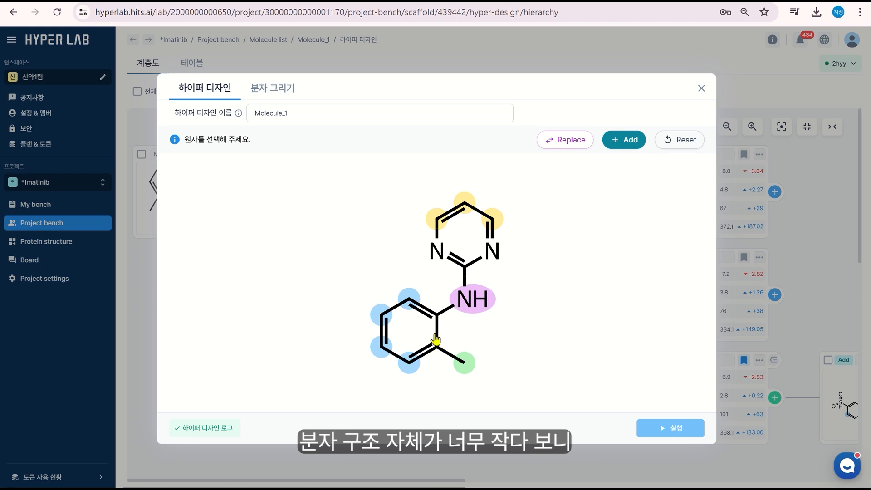
left_click(379, 320)
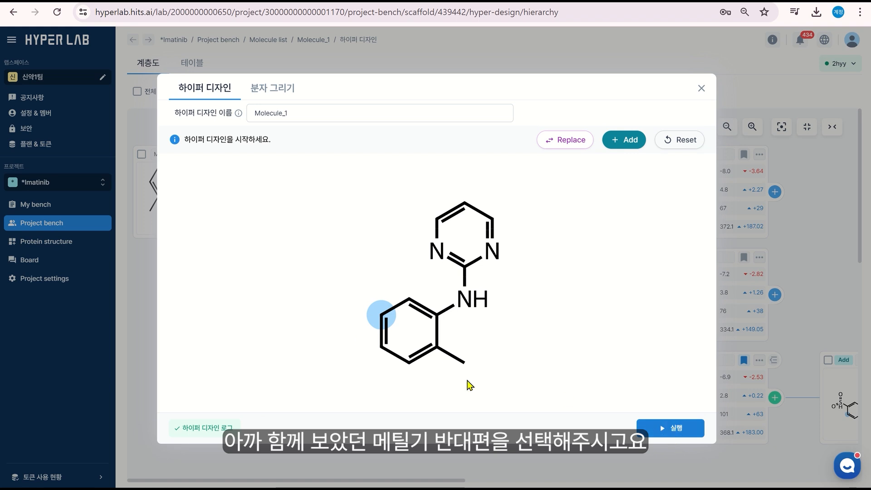
left_click(203, 429)
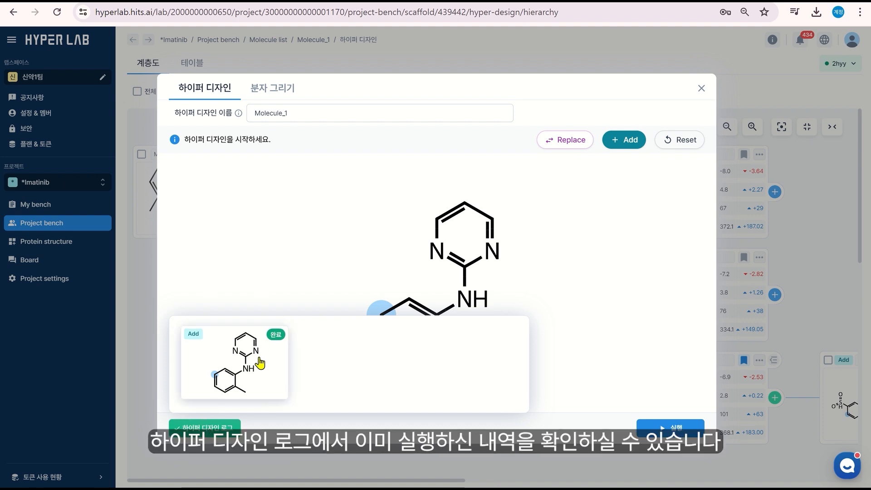
left_click(247, 377)
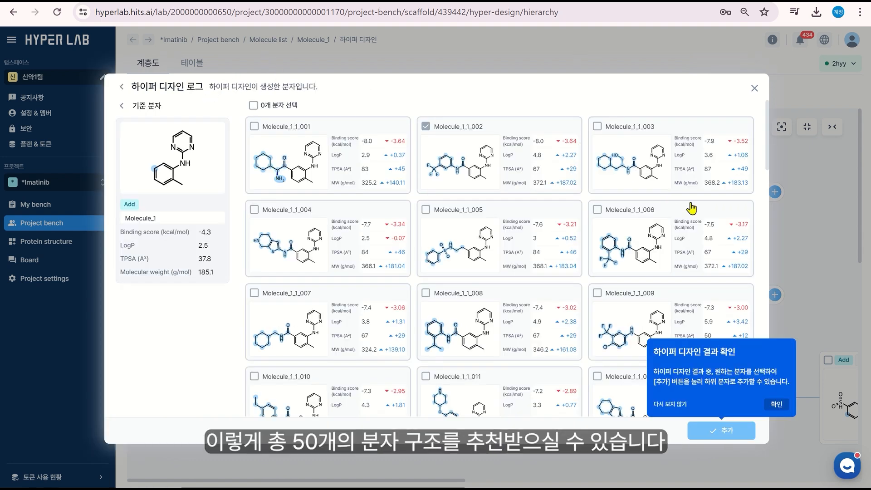
Tick Molecule_1_1_004, Molecule_1_1_005 and one more derivative in the log and add them under Molecule_1.
left_click(777, 404)
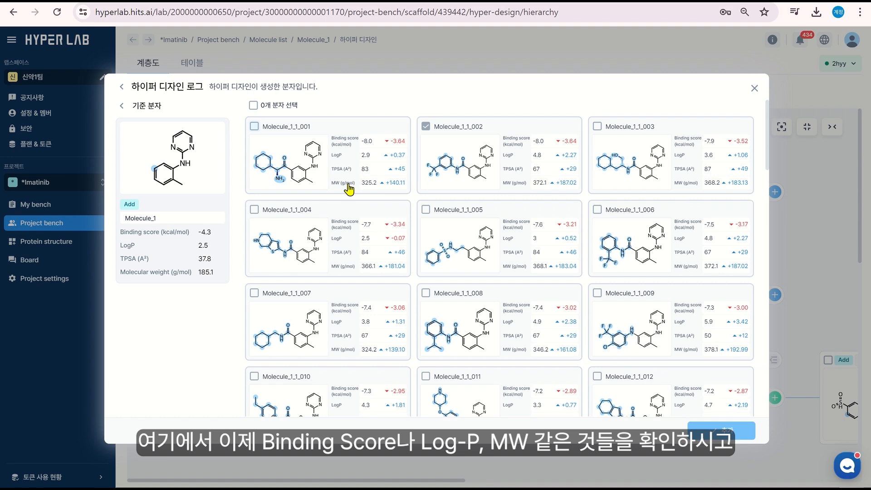
scroll(349, 184, "down", 2)
scroll(351, 184, "up", 2)
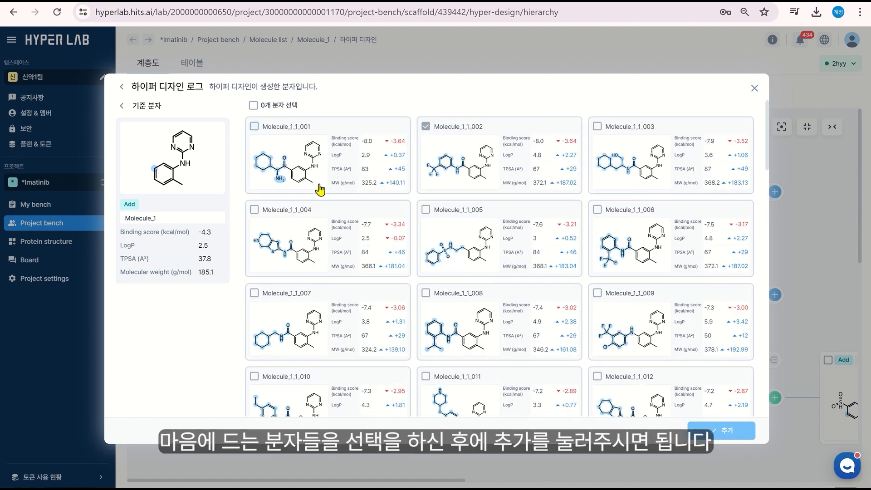
left_click(254, 211)
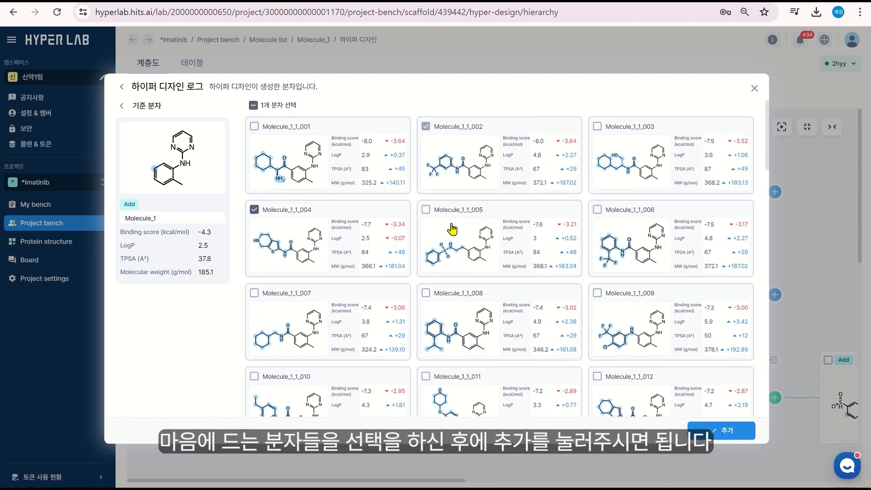
left_click(426, 210)
left_click(597, 210)
scroll(598, 223, "down", 8)
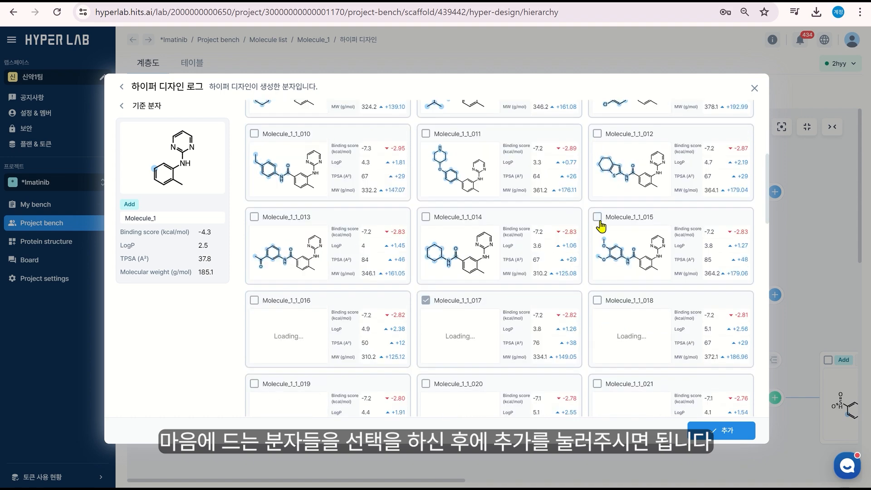
left_click(735, 431)
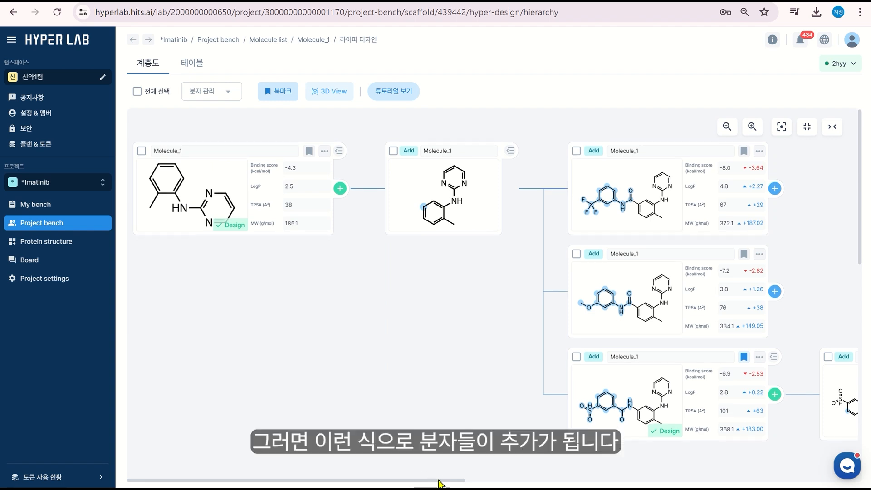
left_click_drag(451, 480, 551, 481)
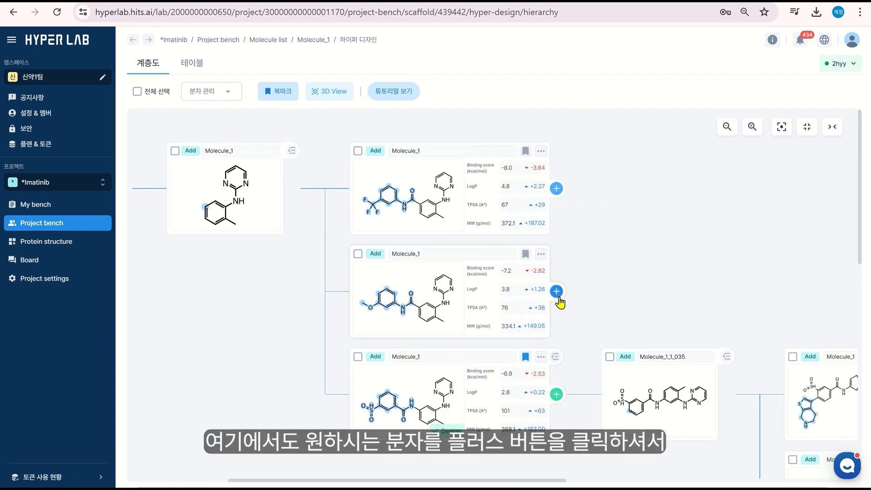
left_click(557, 293)
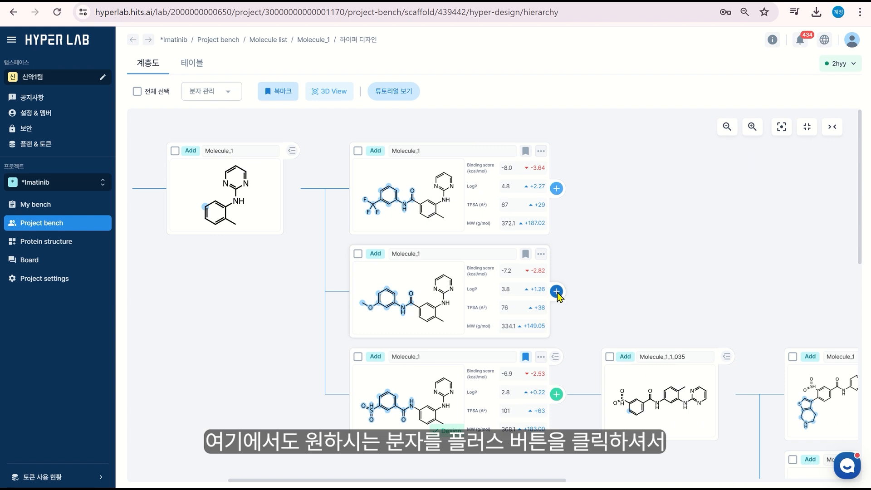
left_click(282, 89)
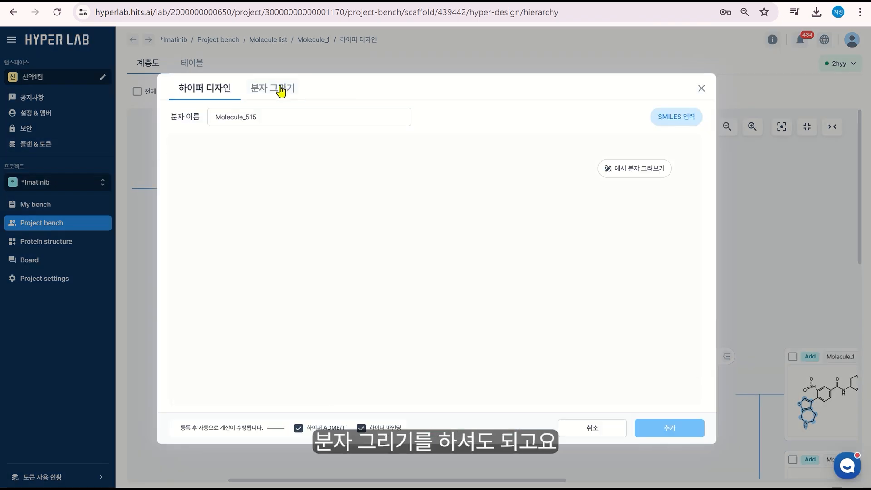
left_click(208, 89)
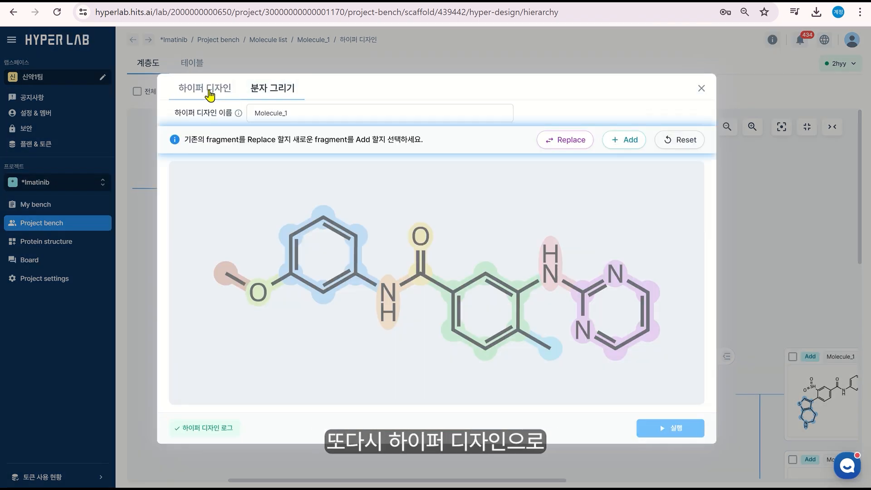
left_click(579, 143)
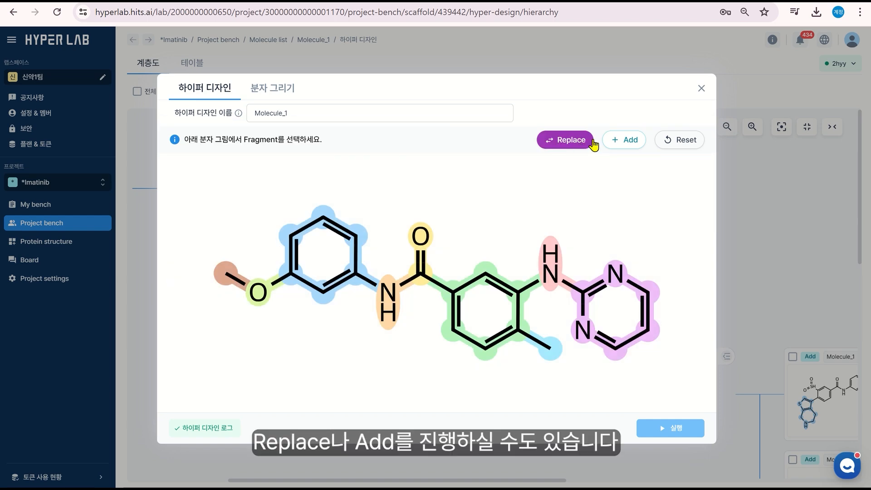
left_click(624, 143)
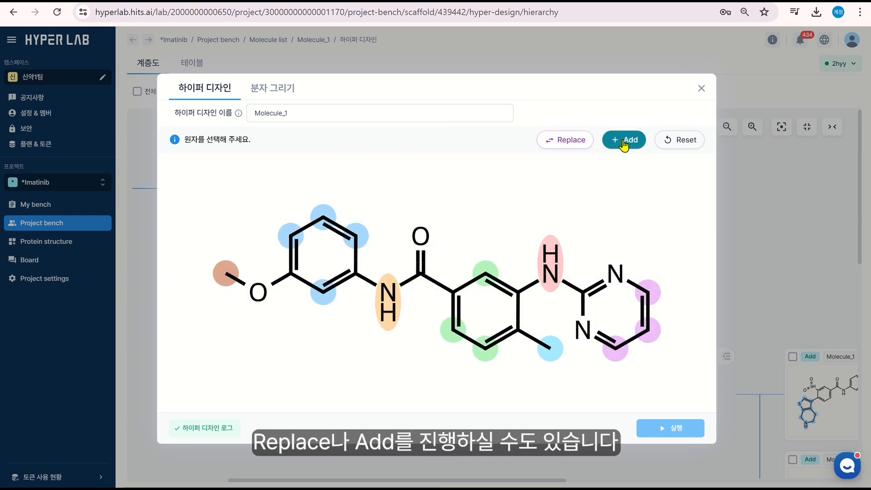
left_click(701, 88)
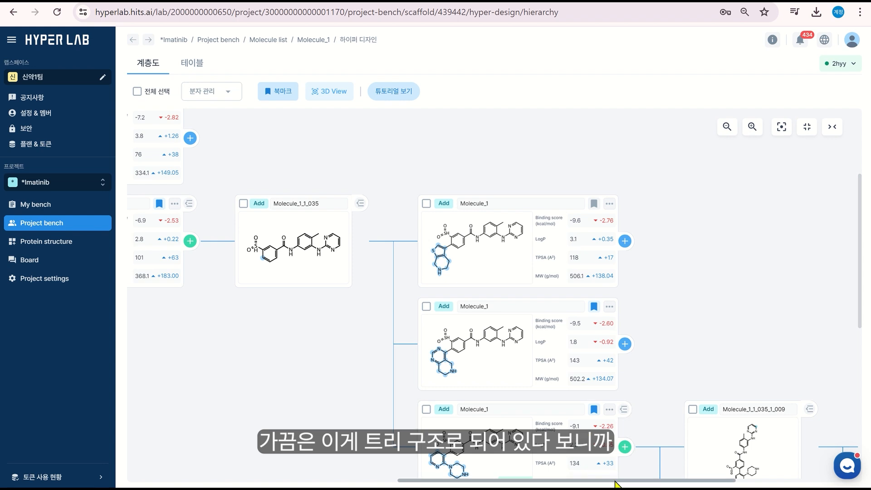
Bookmark the −9.6 derivative and toggle the 북마크 filter to show only bookmarked molecules.
left_click_drag(630, 481, 723, 478)
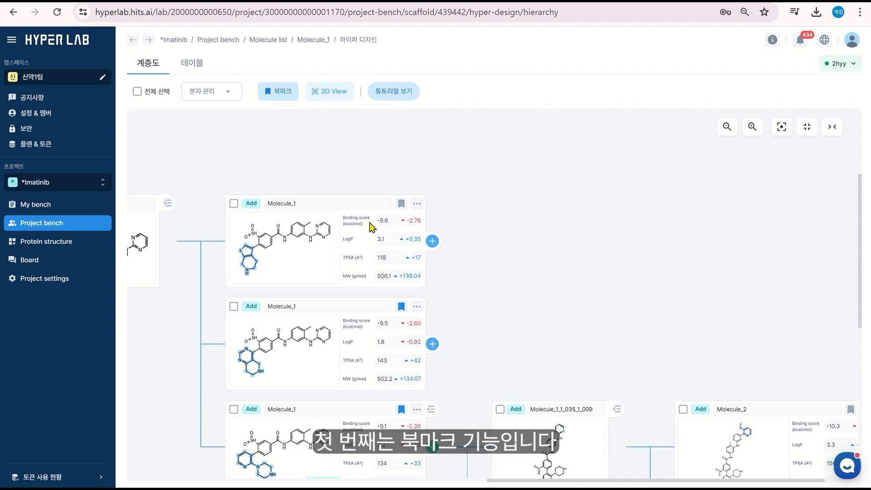
scroll(393, 187, "down", 1)
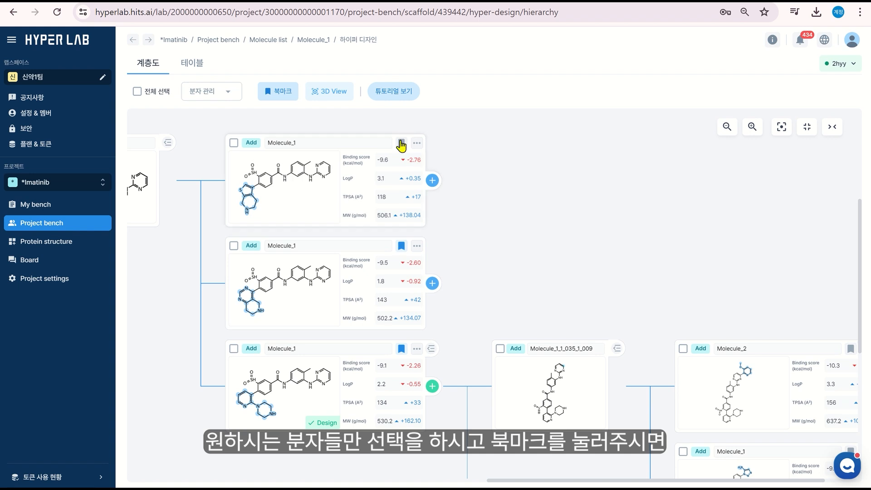
left_click(402, 143)
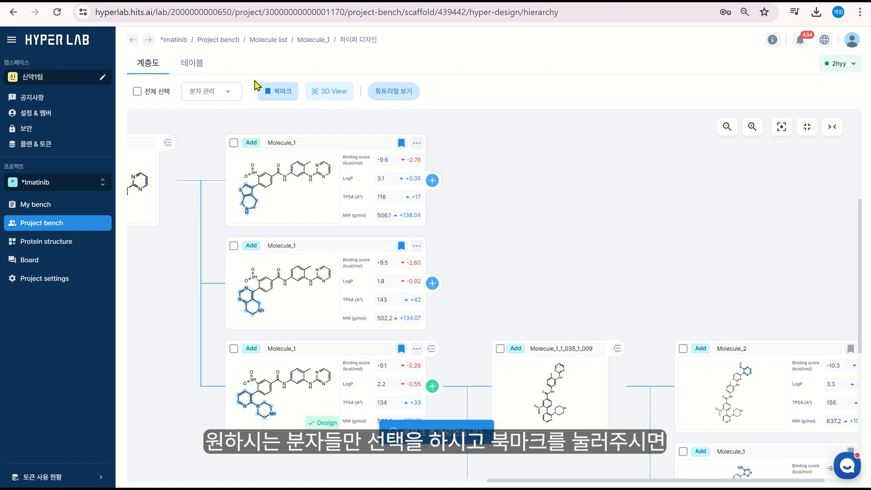
left_click(285, 93)
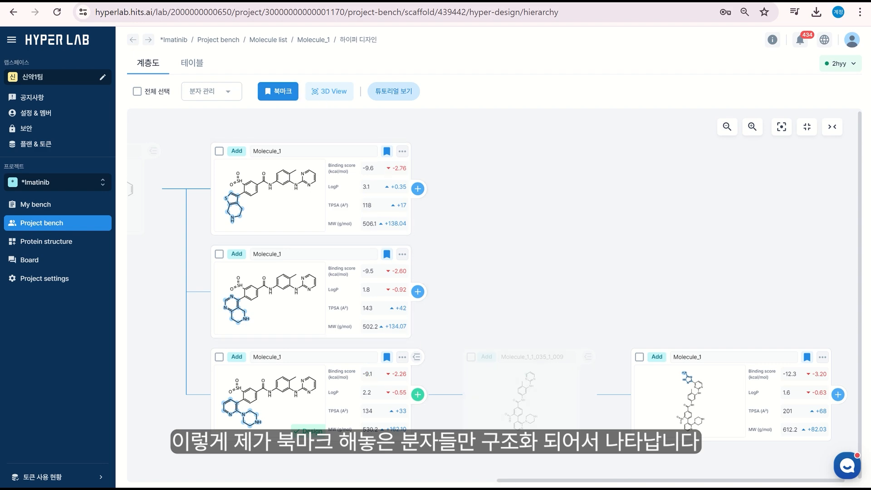
left_click_drag(514, 482, 149, 482)
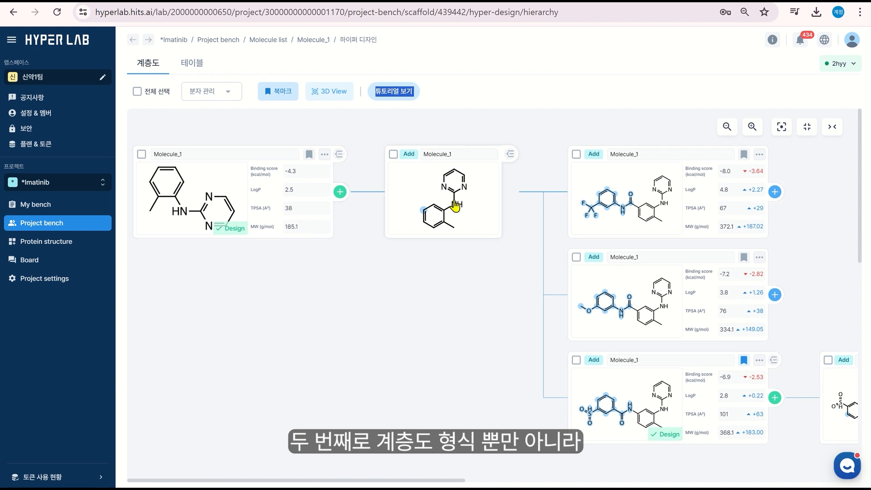
left_click(525, 98)
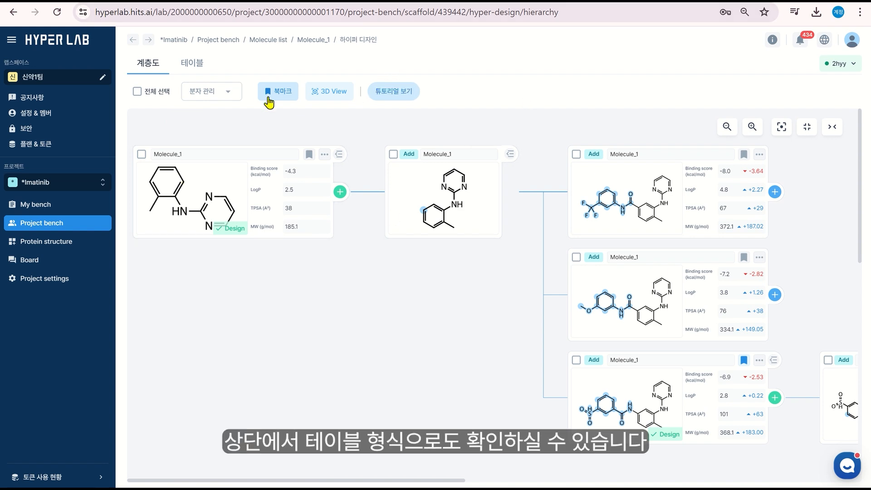
left_click(194, 66)
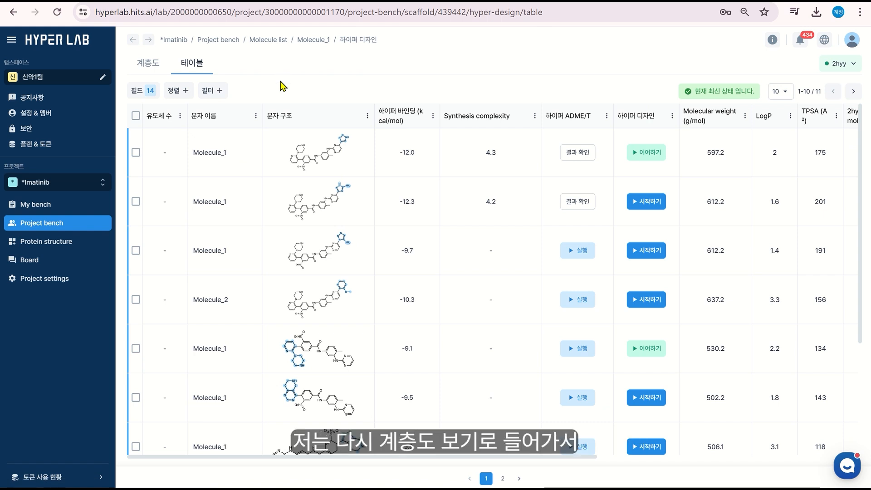
left_click(145, 69)
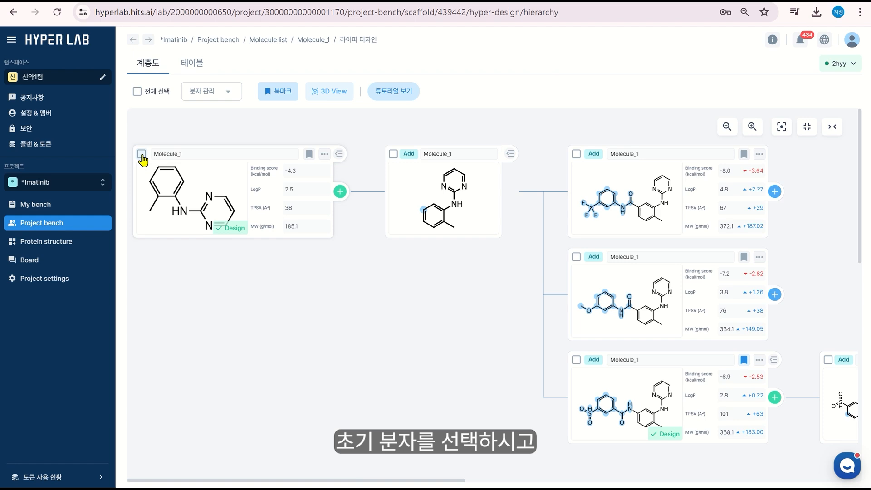
Select root Molecule_1 (−4.3) and the −12.3 derivative and load both into the 3D viewer.
left_click(142, 157)
left_click_drag(258, 480, 678, 482)
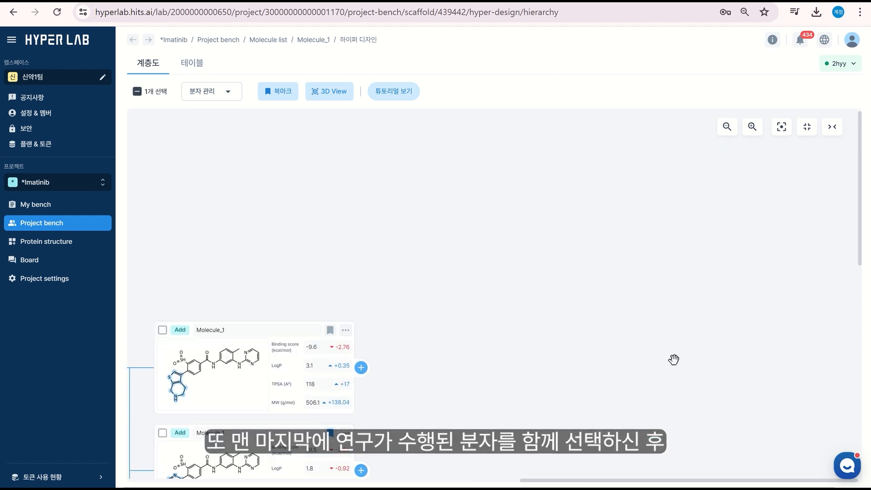
scroll(674, 359, "down", 12)
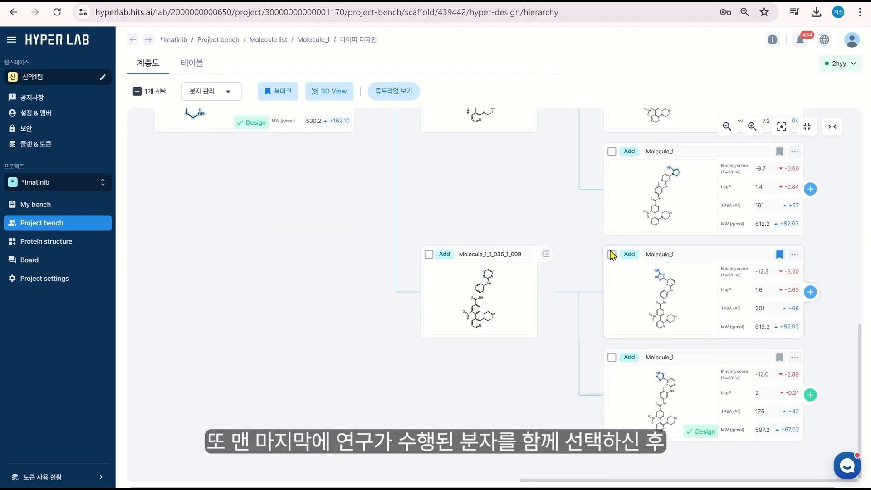
left_click(612, 255)
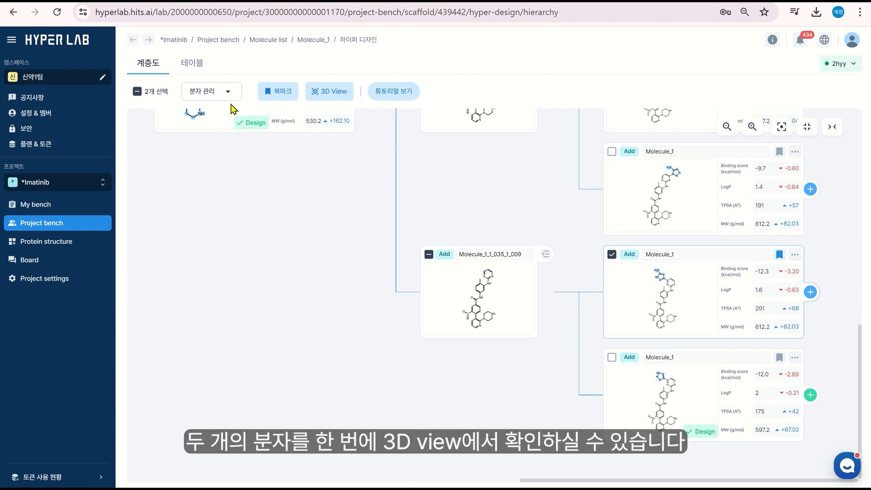
left_click(330, 94)
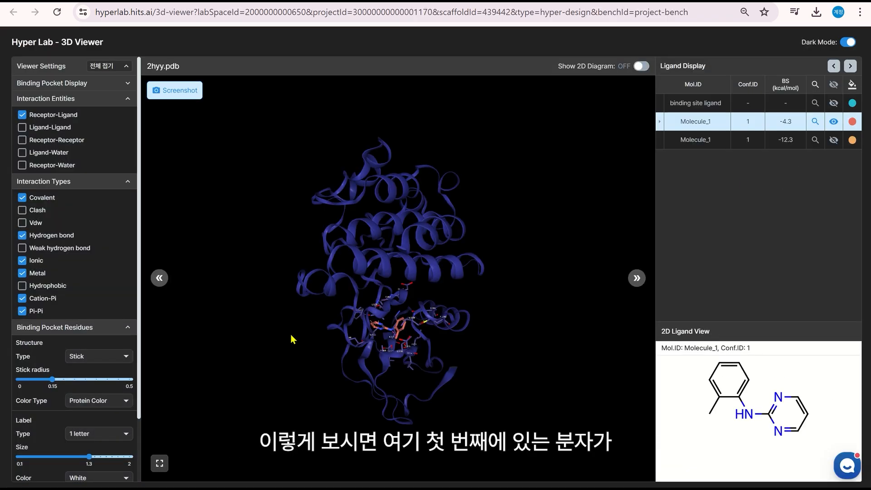
Zoom to the 2hyy pocket, pin root Molecule_1 and show the −12.3 derivative alongside it.
left_click(815, 85)
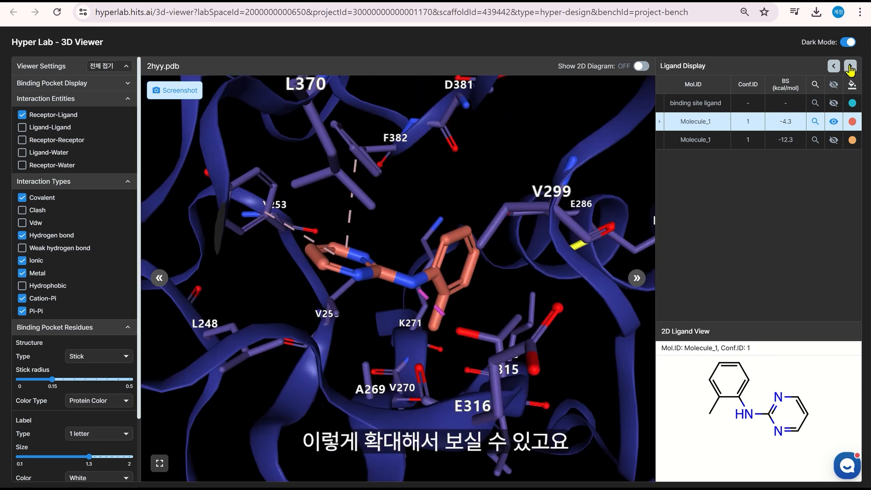
left_click(834, 122)
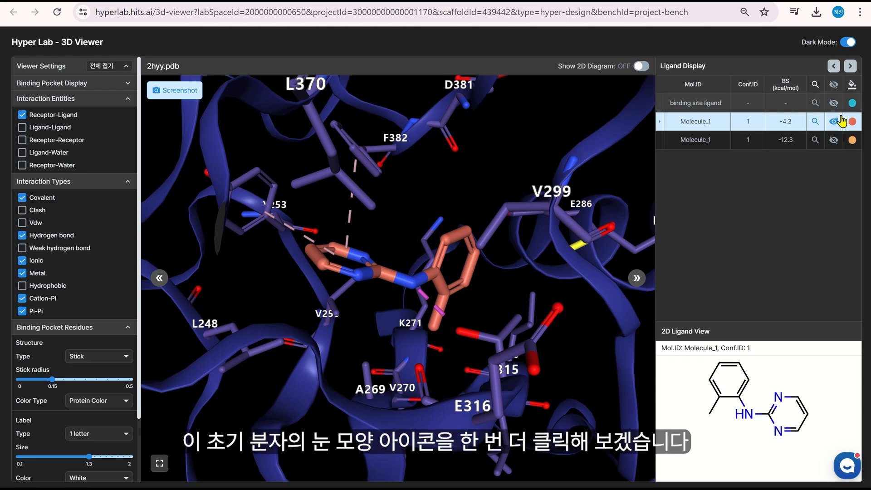
left_click(744, 141)
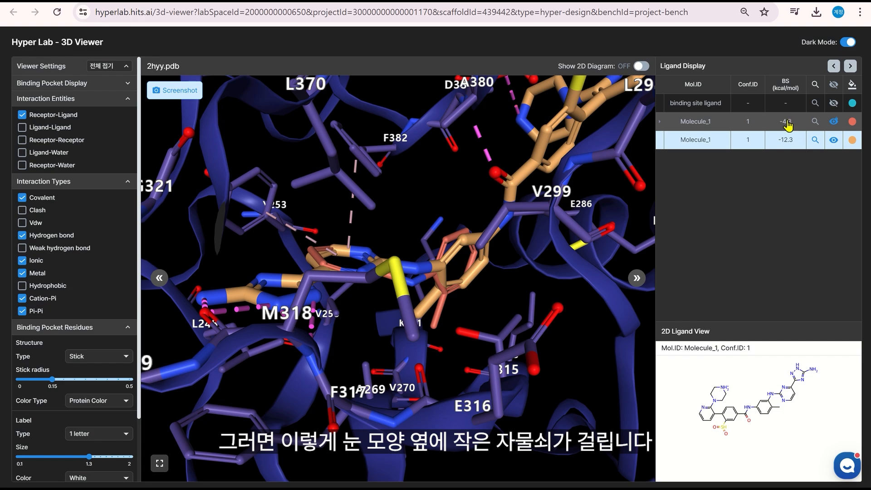
Rotate the pocket to compare the −12.3 derivative's pose against root Molecule_1.
left_click_drag(318, 273, 435, 234)
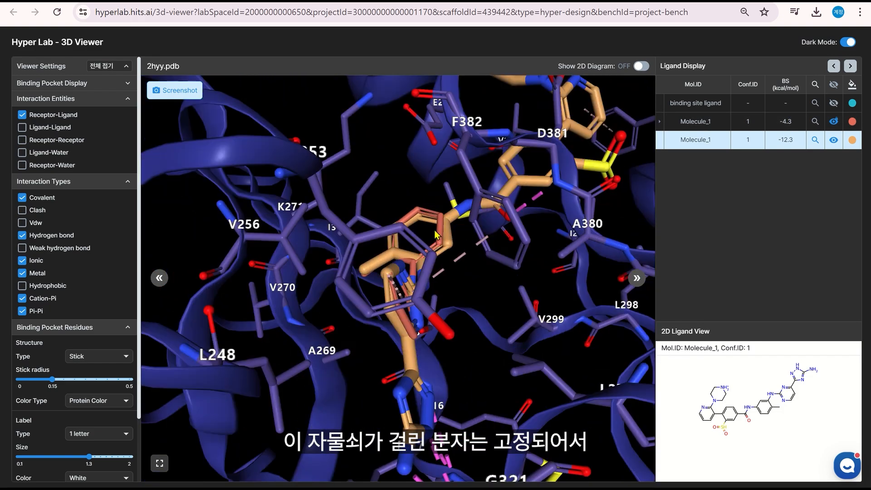
left_click_drag(470, 192, 514, 165)
scroll(583, 196, "up", 1)
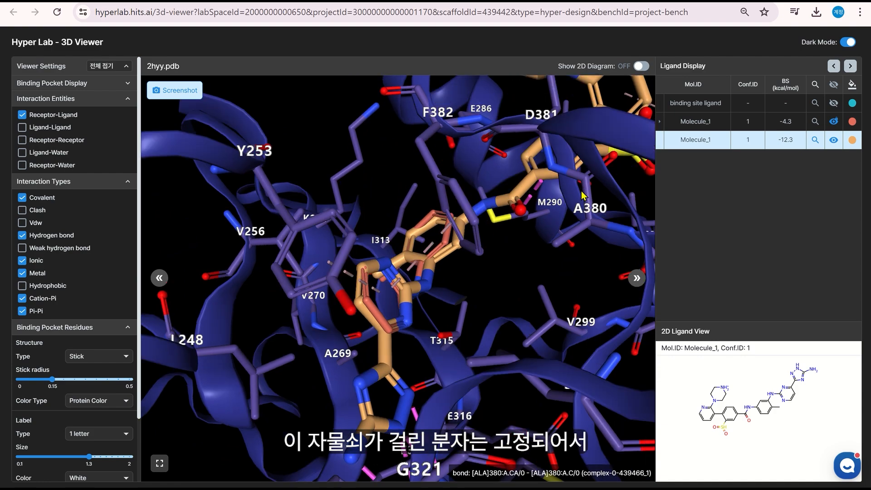
scroll(583, 196, "down", 1)
left_click_drag(521, 204, 439, 213)
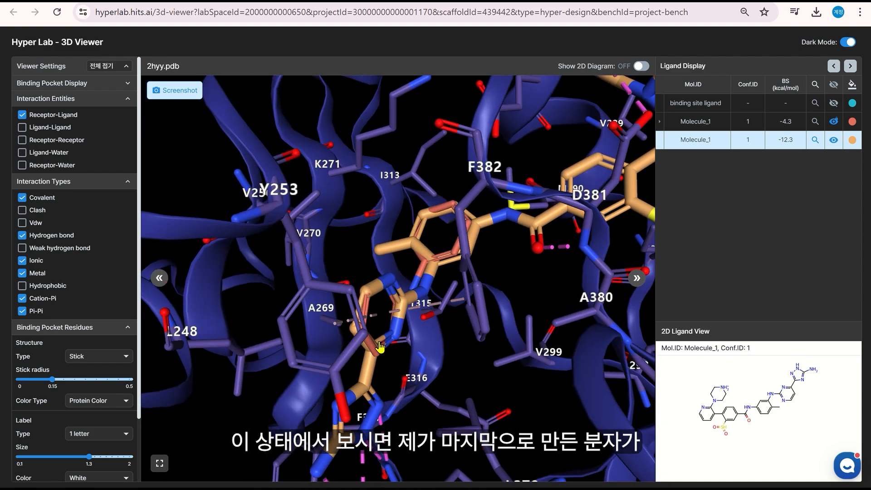
left_click_drag(396, 241, 451, 166)
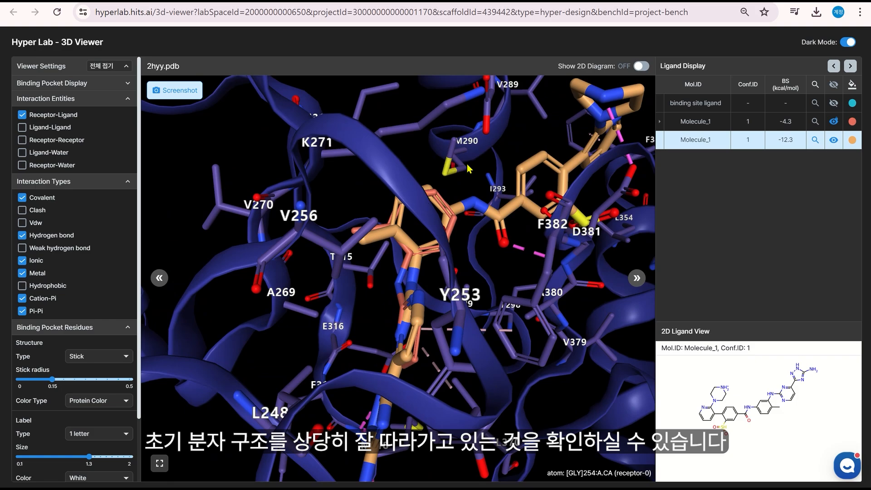
left_click_drag(357, 411, 440, 240)
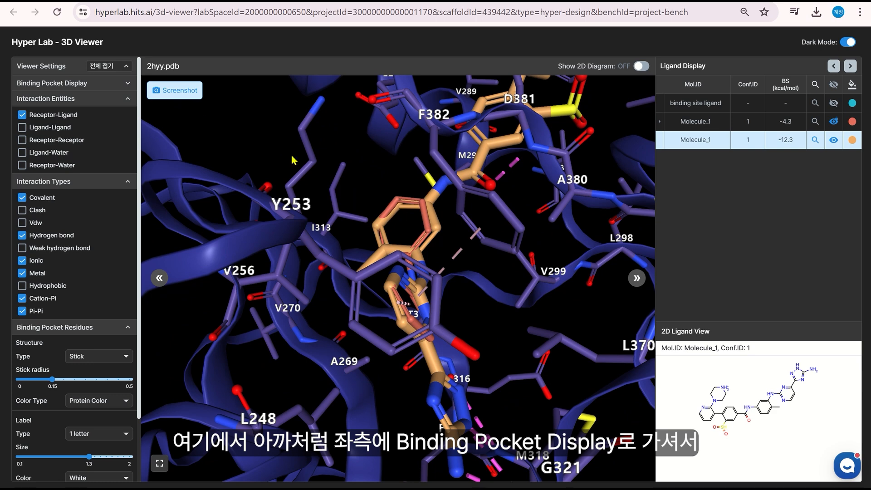
Raise the binding-pocket surface opacity to 70% and rotate to inspect the surfaced pocket.
left_click(78, 87)
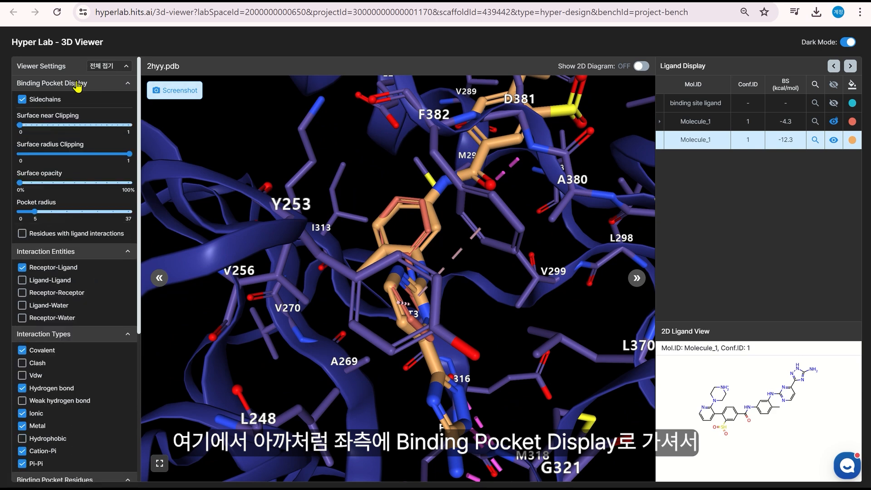
left_click(28, 185)
left_click_drag(34, 187, 104, 188)
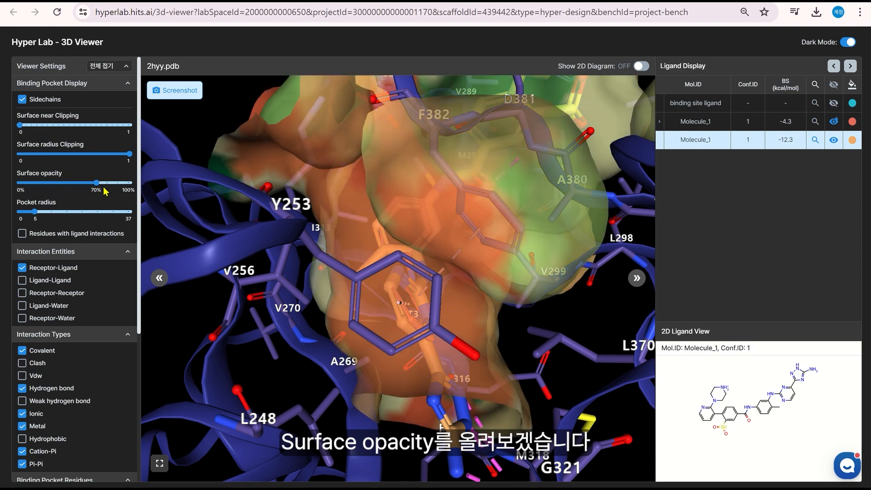
left_click_drag(272, 205, 524, 122)
left_click_drag(465, 288, 318, 275)
left_click_drag(569, 176, 561, 176)
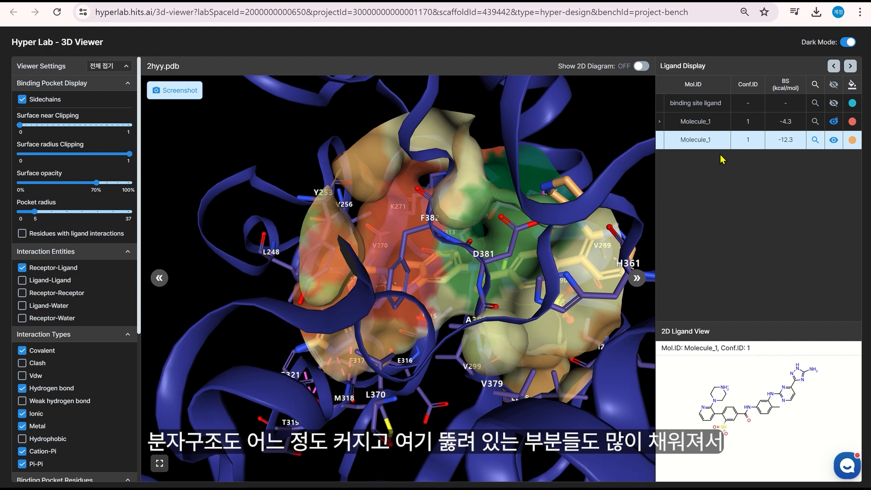
mouse_move(438, 243)
left_mouse_down()
mouse_move(444, 258)
mouse_move(437, 245)
left_mouse_up()
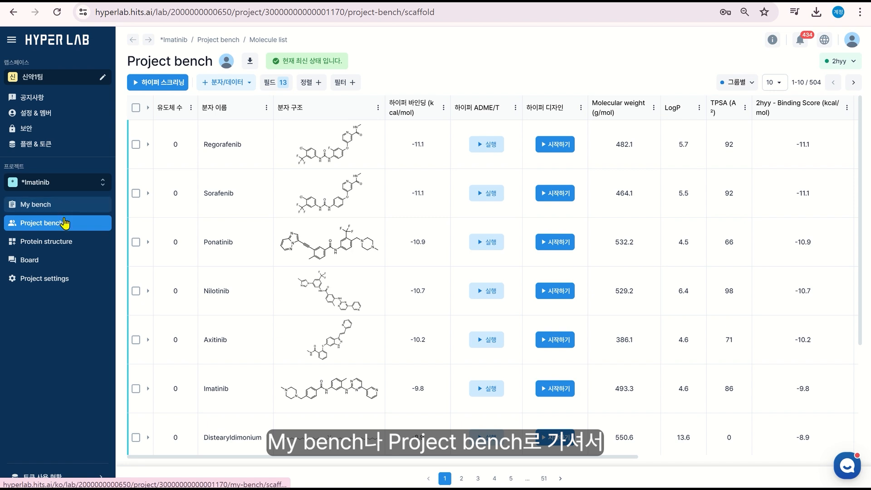
left_click(173, 84)
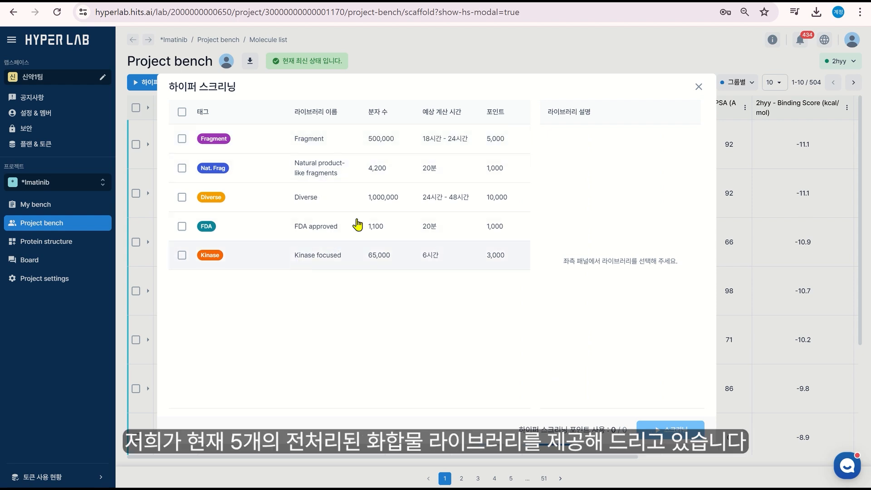
left_click(333, 145)
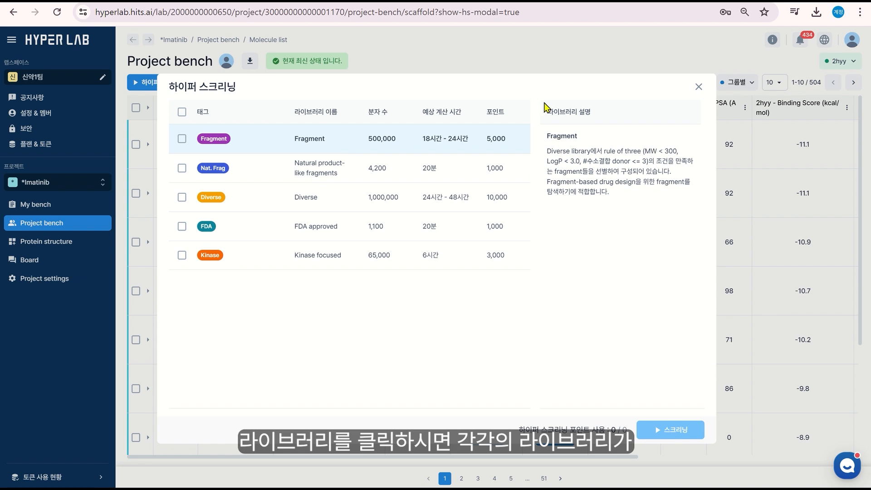
left_click(348, 179)
left_click(351, 195)
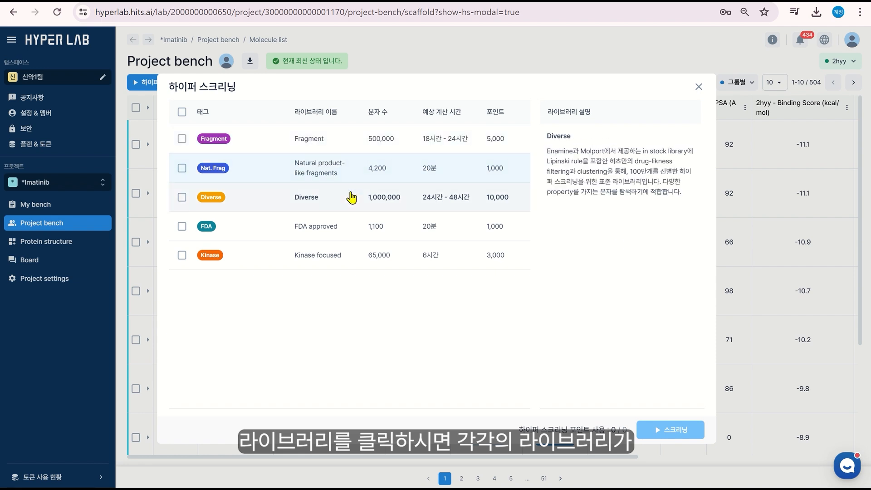
left_click(361, 226)
left_click(348, 254)
left_click(340, 207)
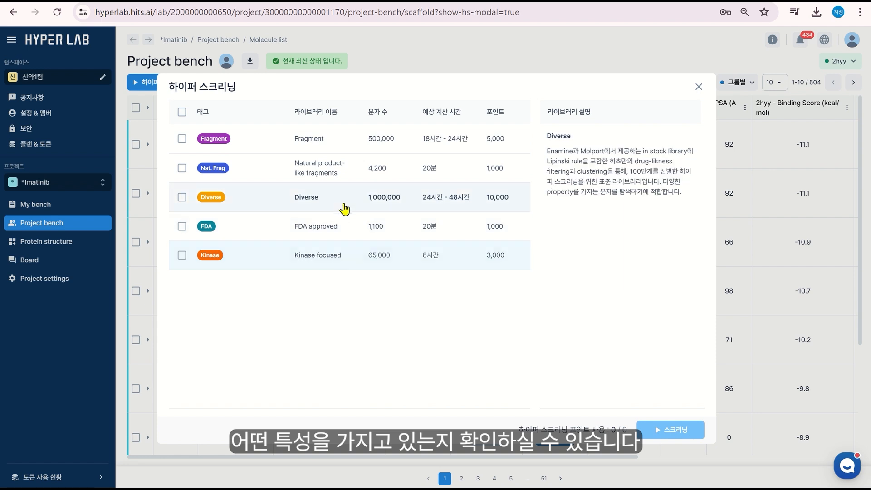
left_click(350, 234)
left_click(352, 258)
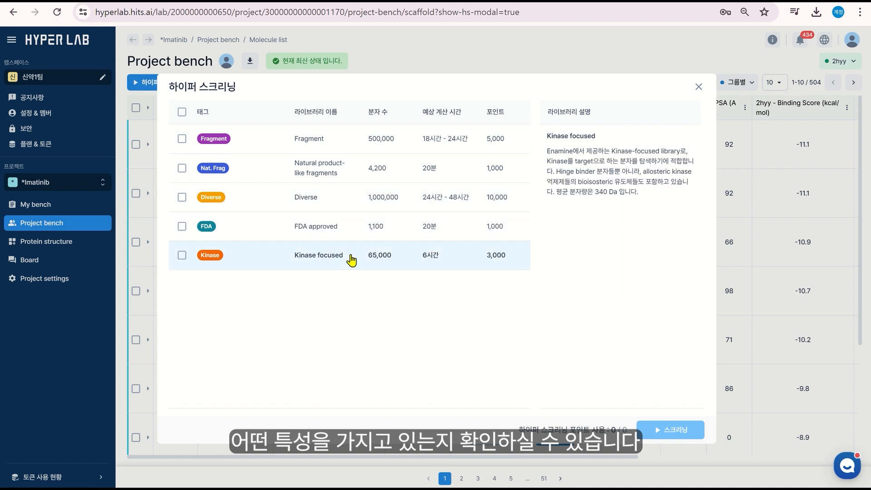
mouse_move(215, 117)
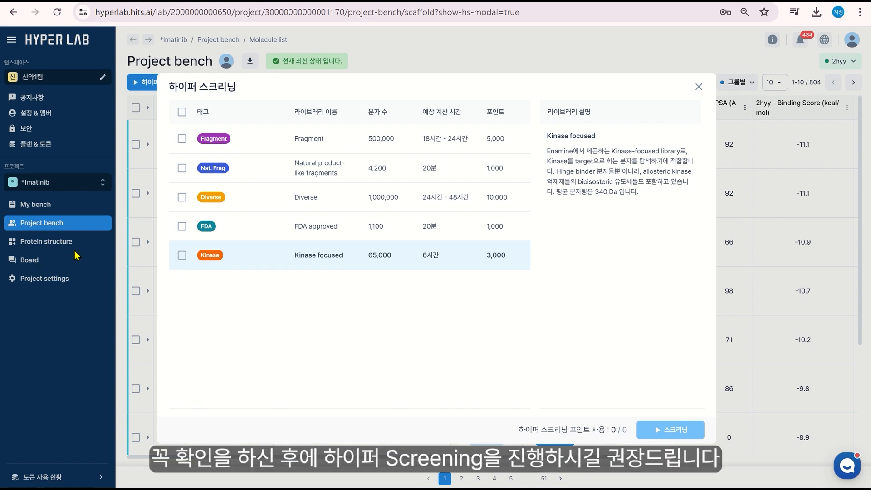
left_click(182, 255)
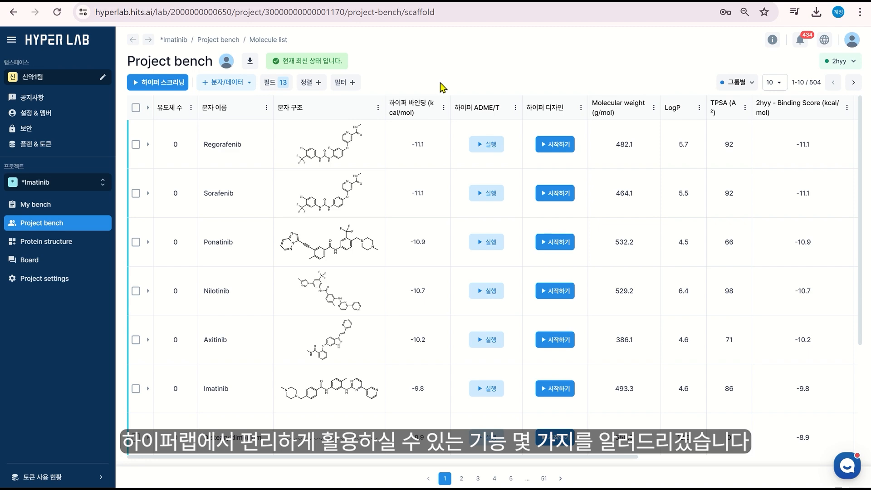
left_click(136, 144)
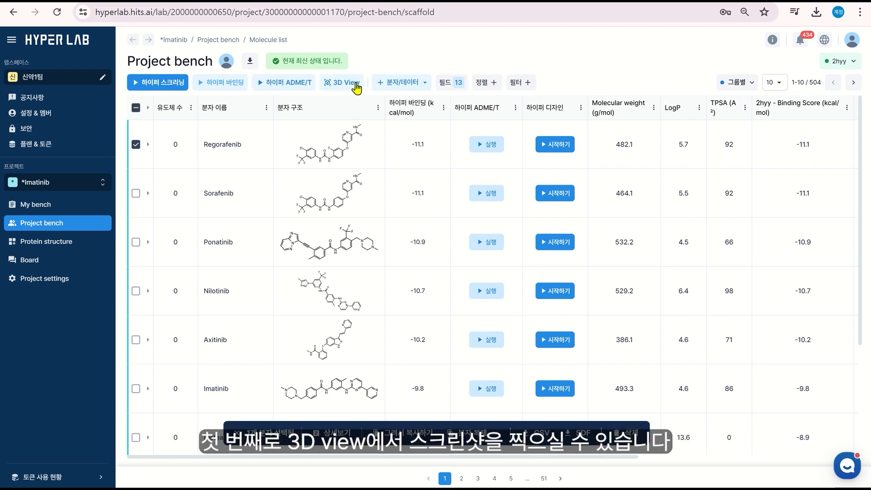
left_click(349, 86)
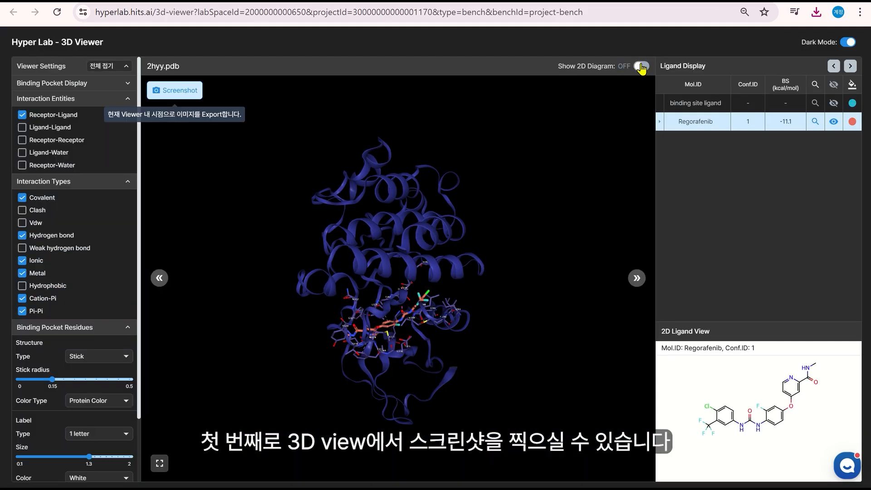
left_click(641, 67)
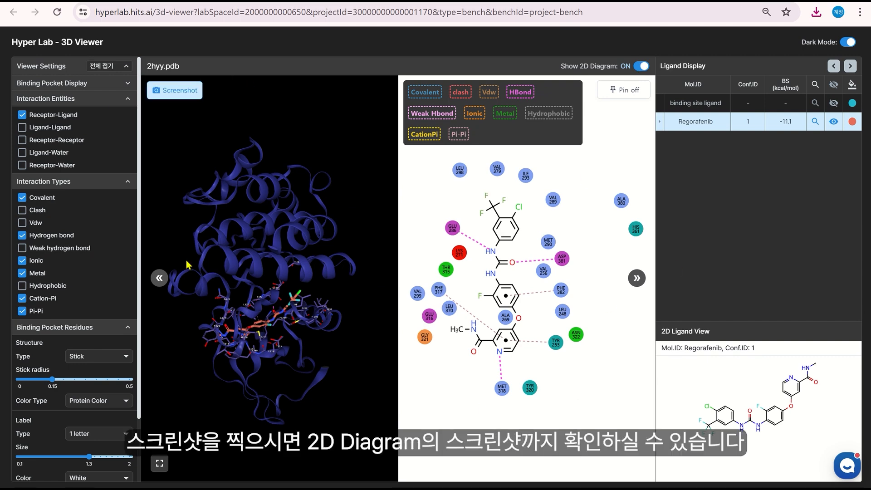
left_click(554, 344)
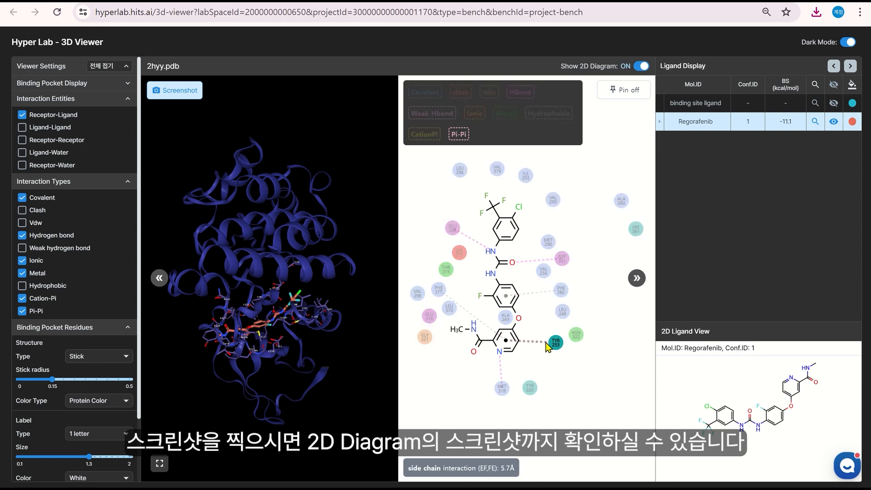
left_click(600, 347)
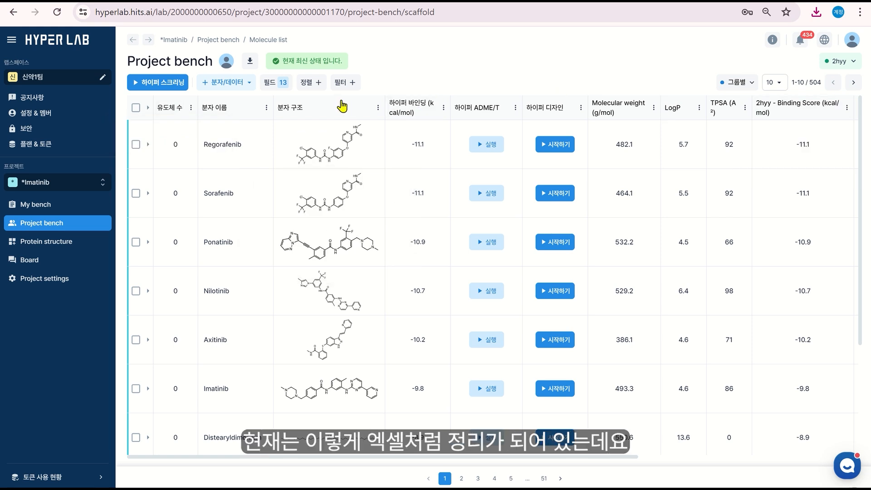
Reorder the 분자 구조 and 하이퍼 ADME/T columns and add Hydrogen bonds acceptors and 4z3v - Binding Score fields.
left_click_drag(328, 110, 422, 119)
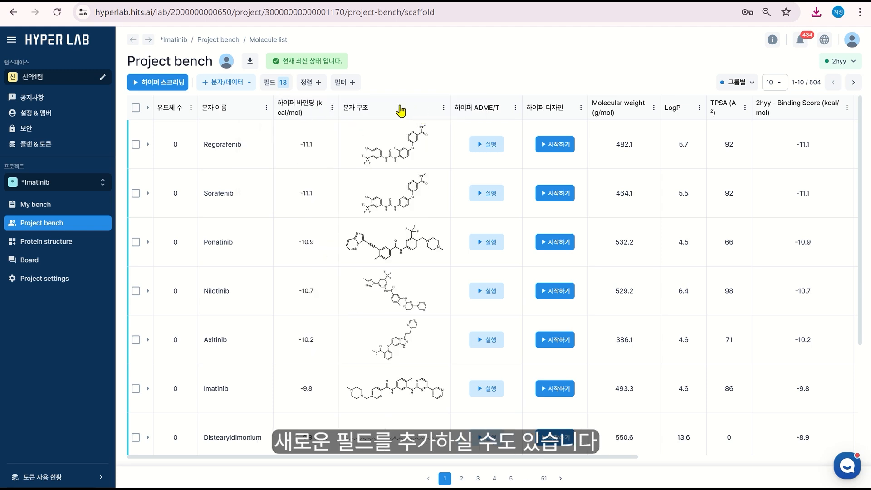
left_click_drag(480, 111, 386, 112)
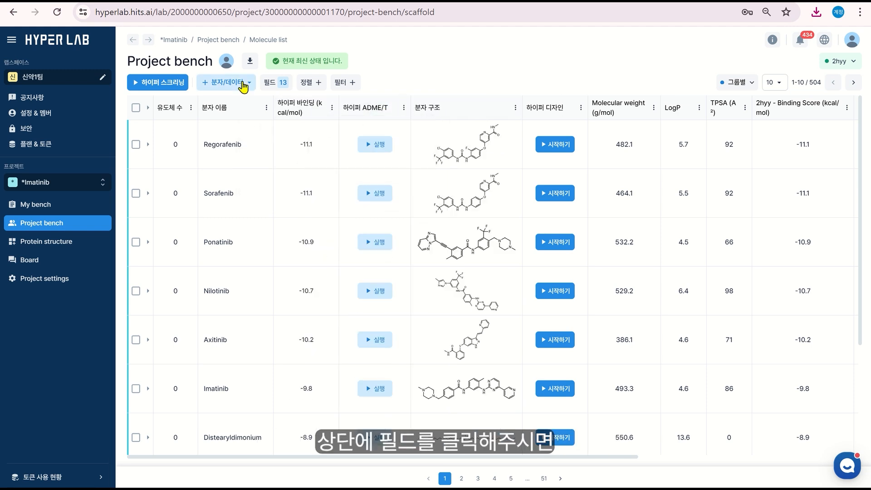
left_click(274, 85)
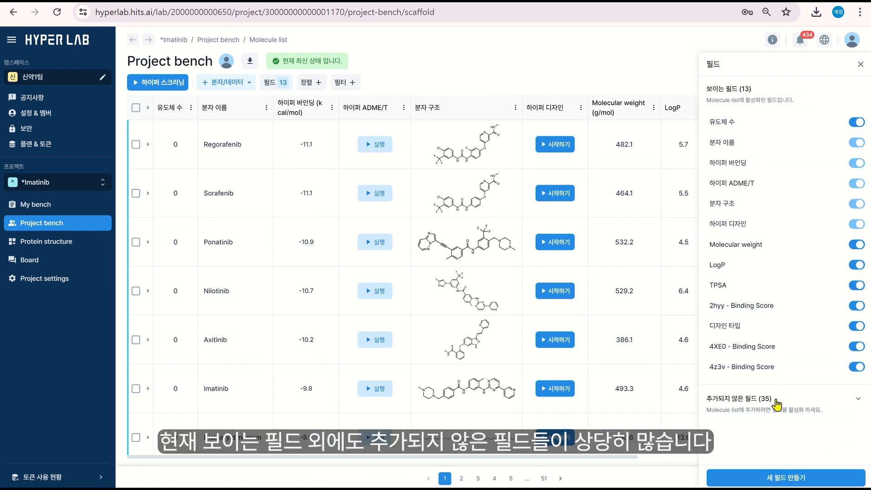
left_click(777, 404)
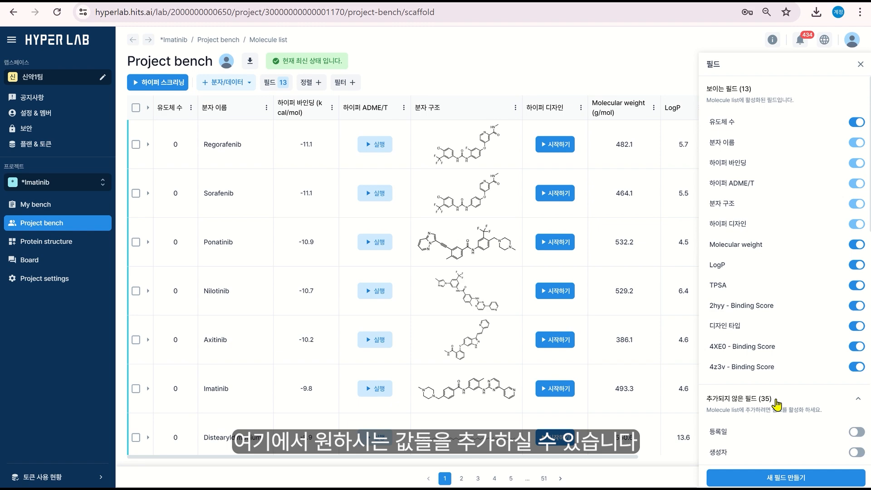
scroll(777, 404, "down", 8)
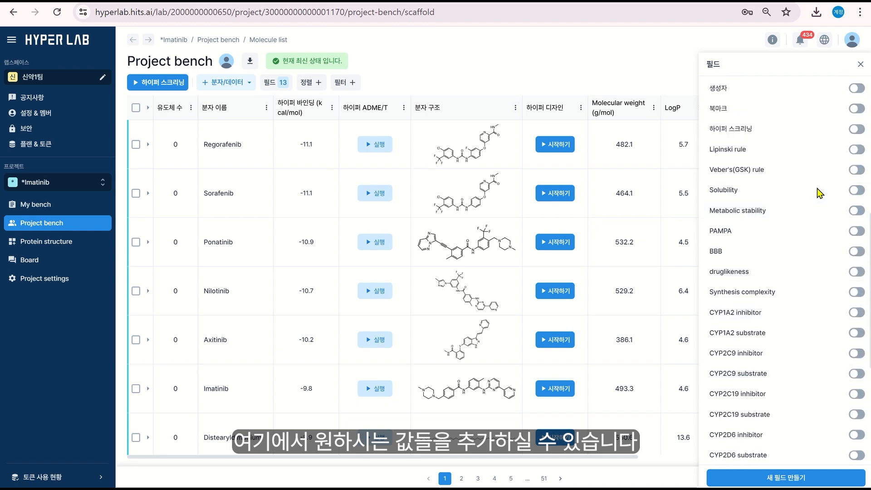
scroll(855, 318, "down", 7)
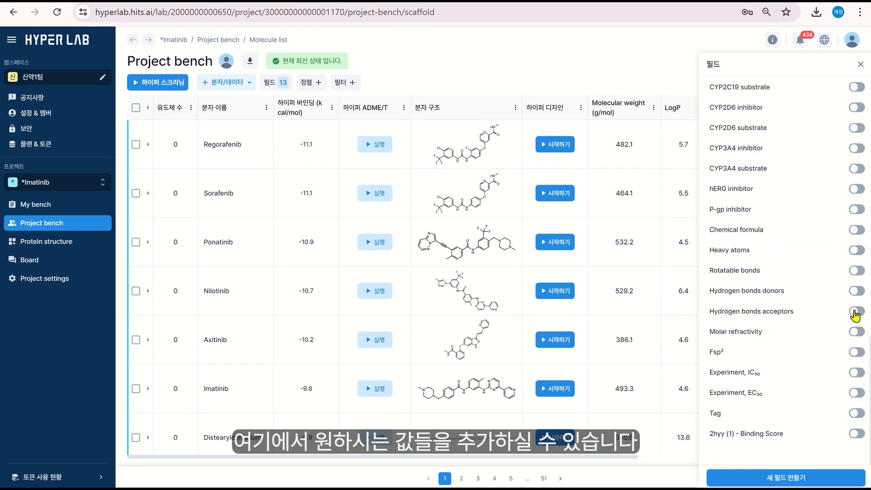
left_click(856, 312)
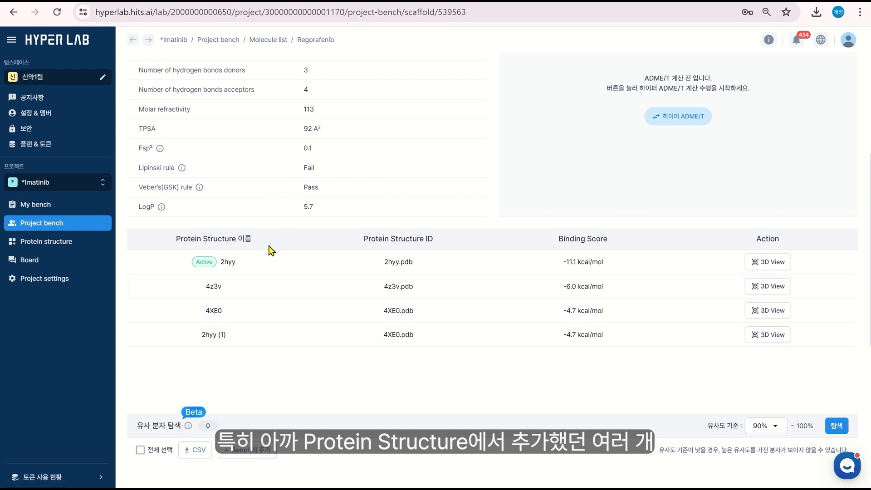
left_click_drag(254, 275, 581, 346)
left_click(580, 344)
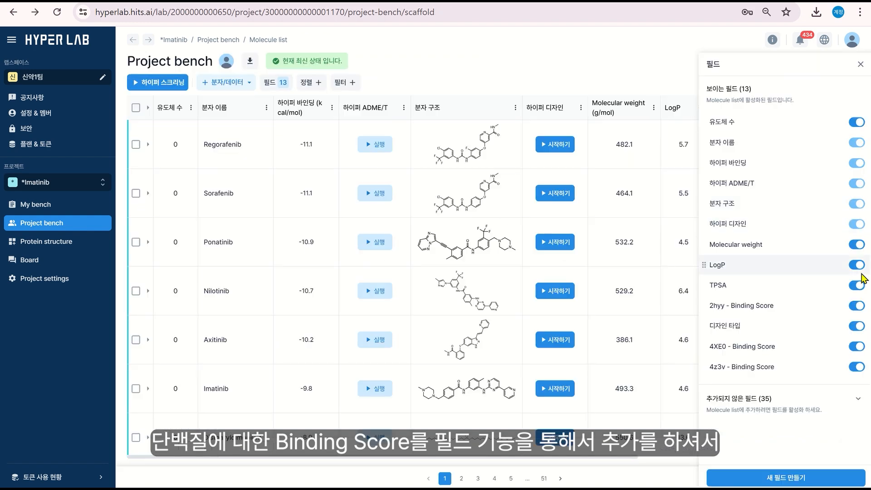
left_click(856, 367)
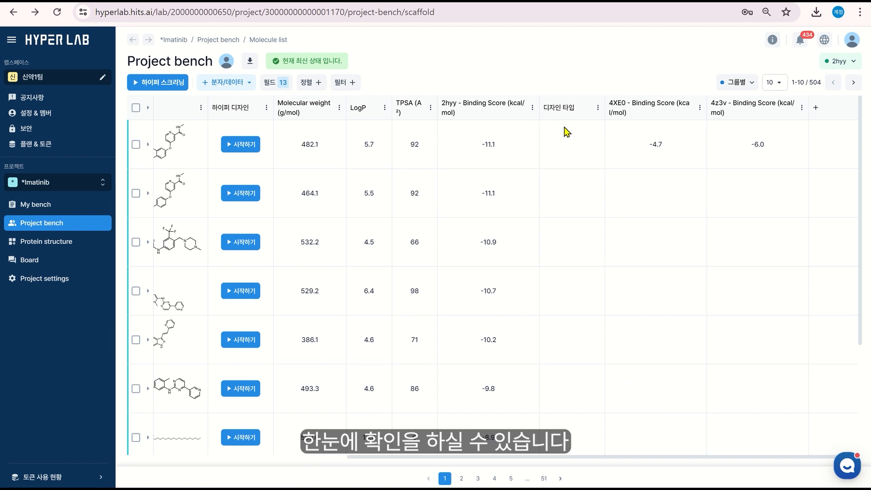
Add a LogP filter ranging from −2 to 11 to the molecule list.
left_click(345, 85)
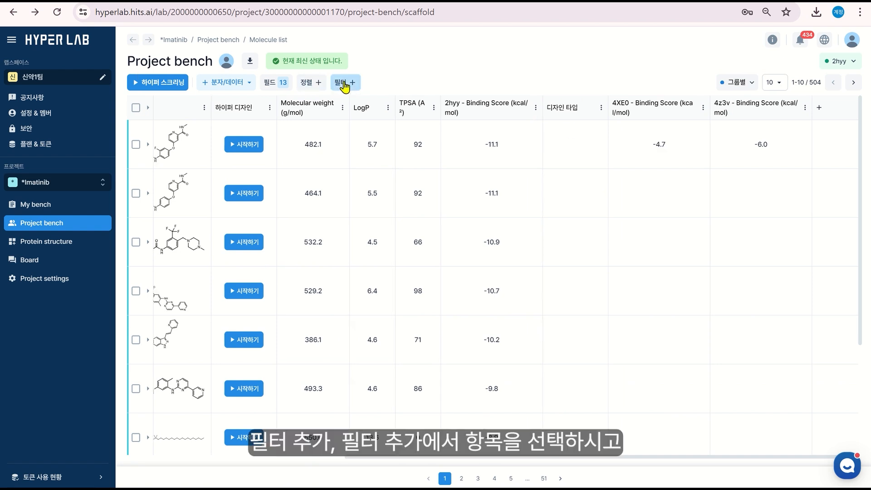
left_click(791, 109)
left_click(766, 232)
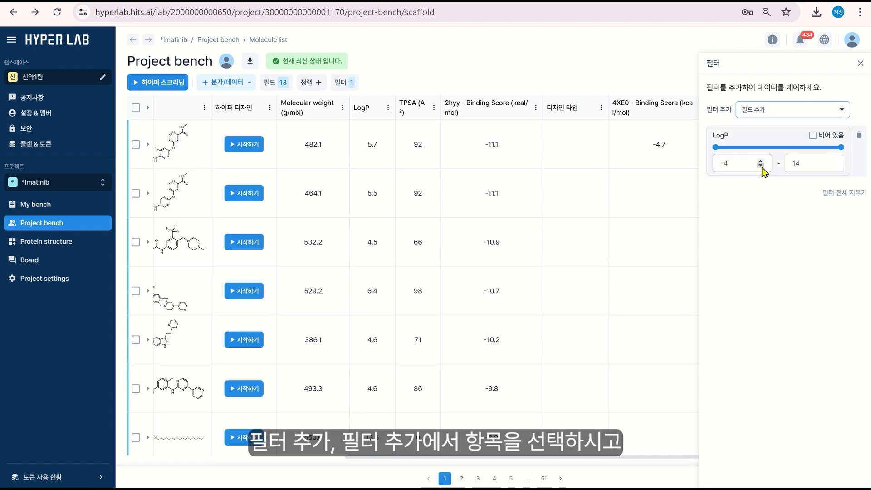
double_click(761, 161)
left_click(833, 167)
double_click(834, 167)
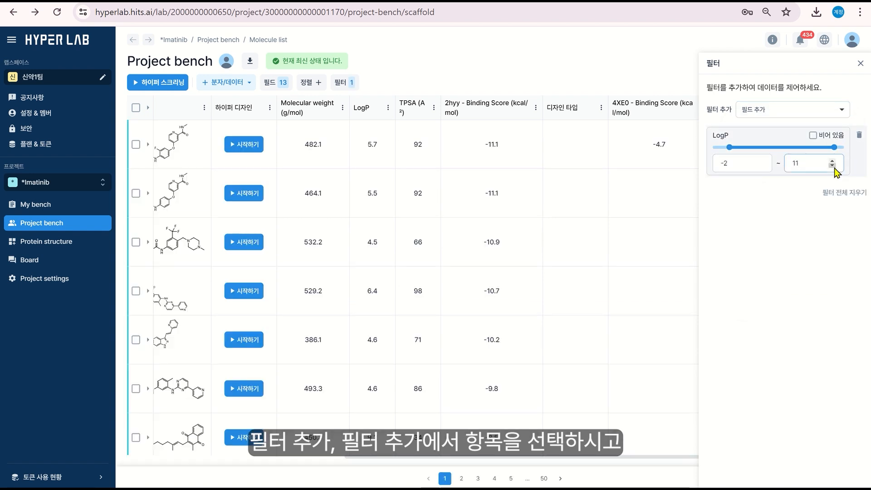
left_click(778, 212)
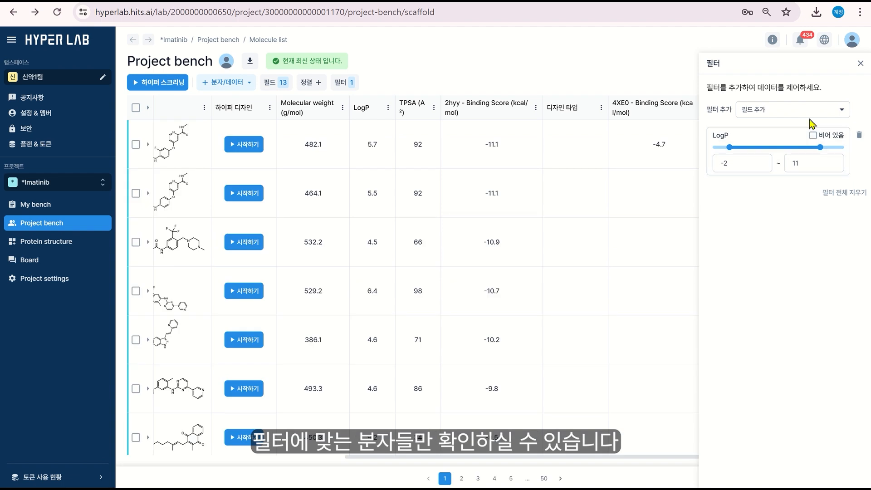
Add a Molecular weight filter capped at 600 and close the filter panel.
left_click(814, 114)
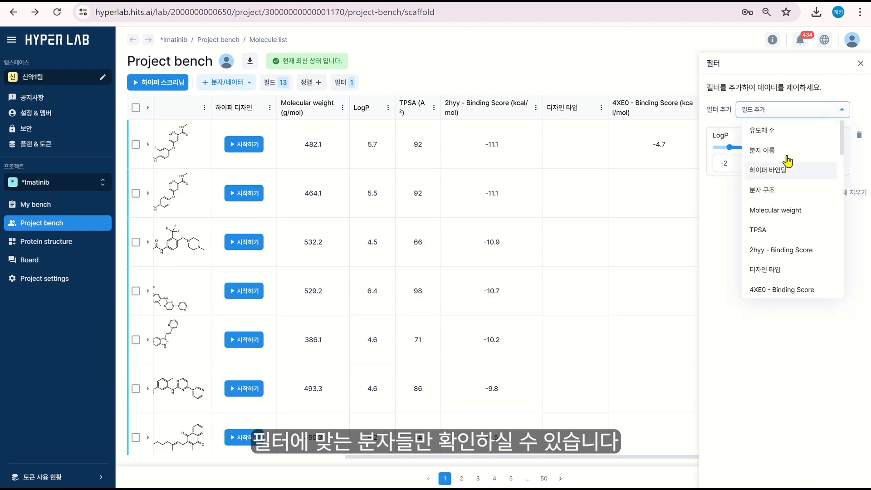
scroll(782, 226, "down", 2)
scroll(799, 204, "up", 2)
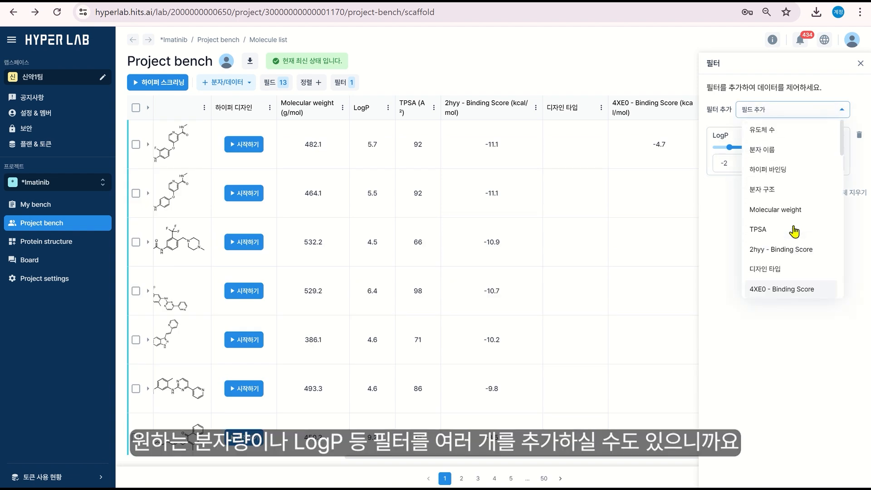
left_click(792, 209)
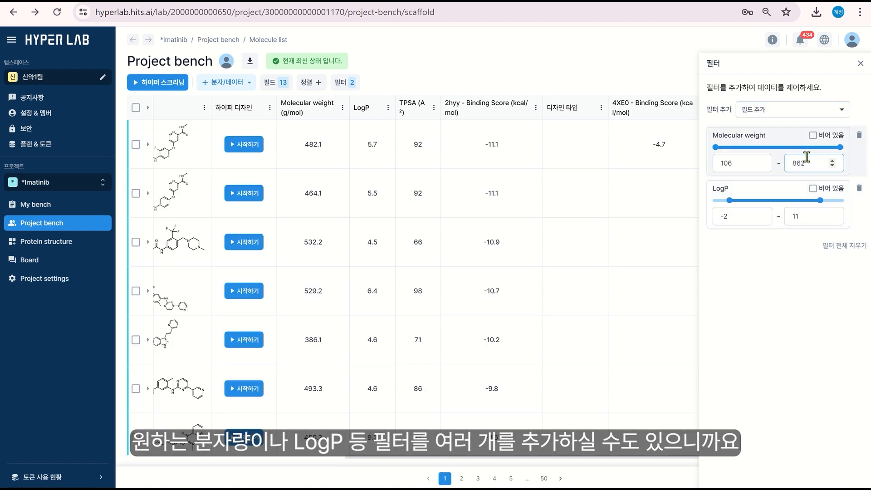
double_click(799, 163)
type("600")
left_click(810, 278)
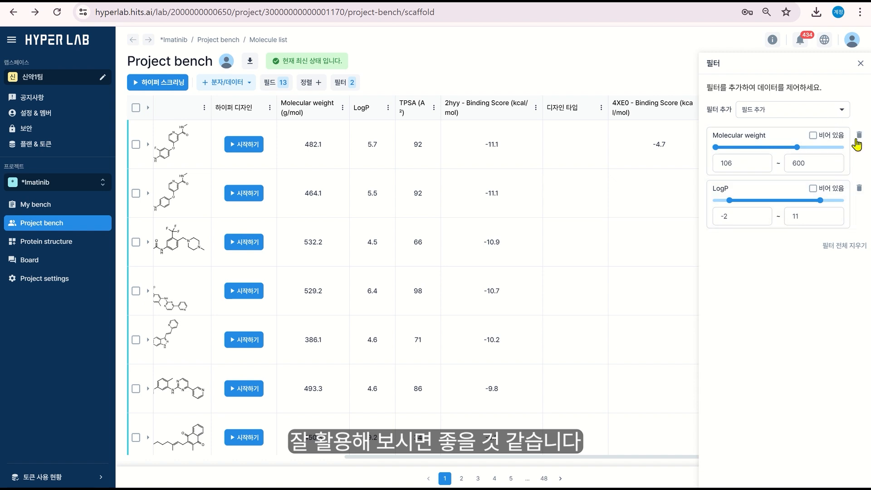
left_click(862, 65)
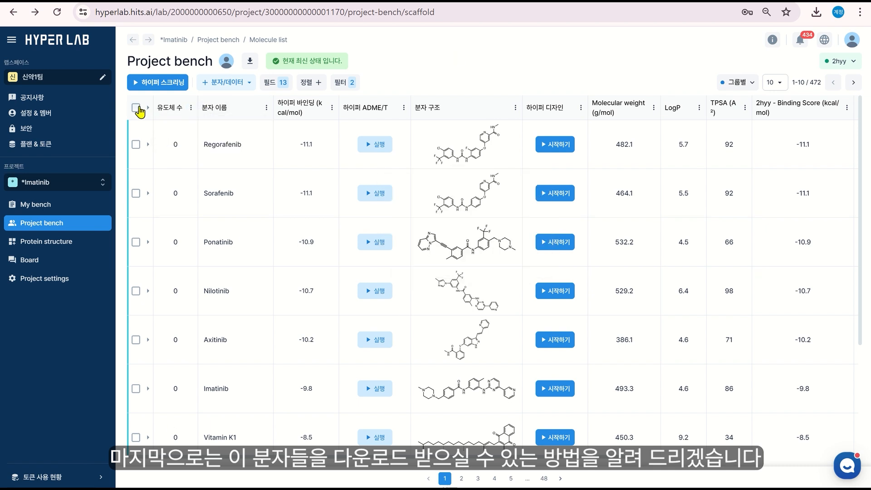
Select all ten molecules on the page, download them as CSV and open it in Excel.
left_click(135, 145)
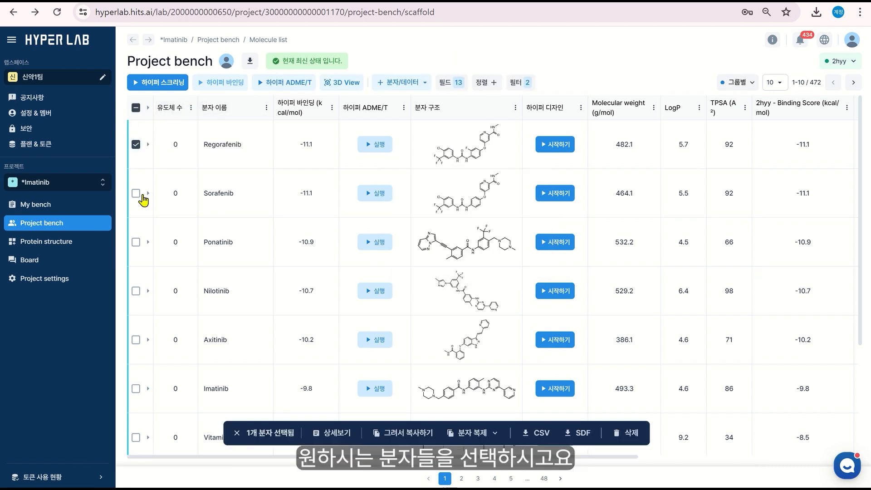
left_click(136, 193)
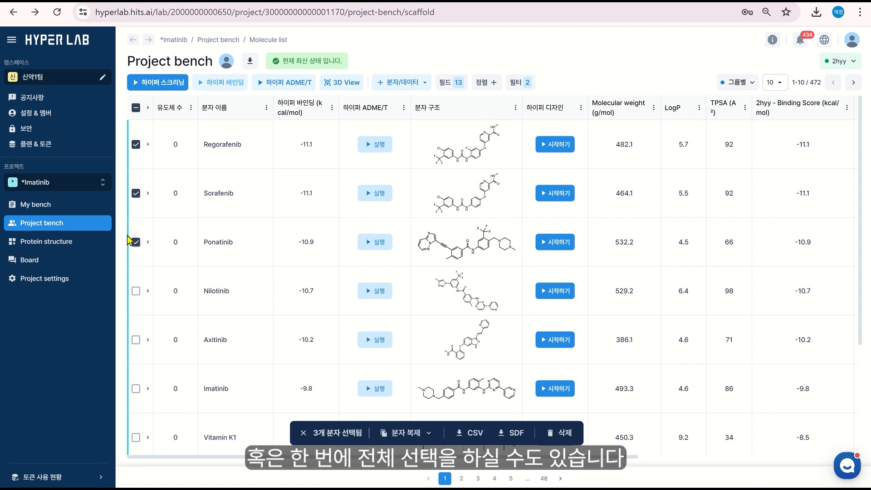
left_click(136, 108)
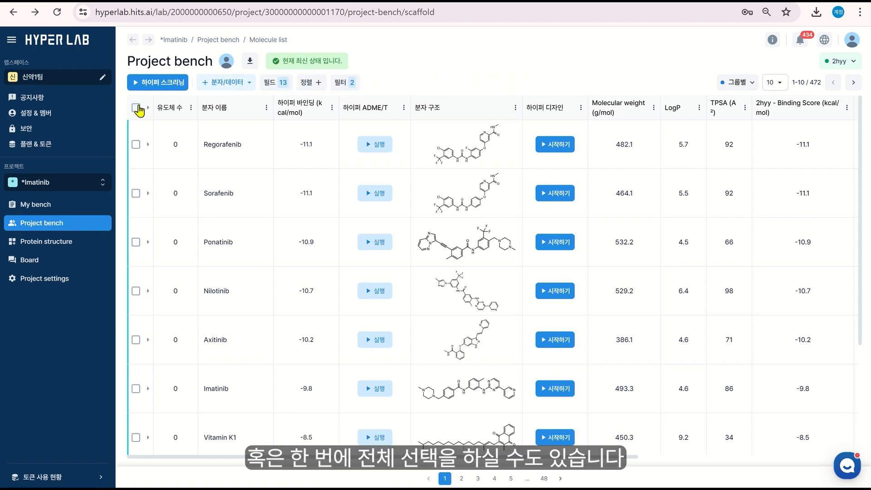
left_click(136, 108)
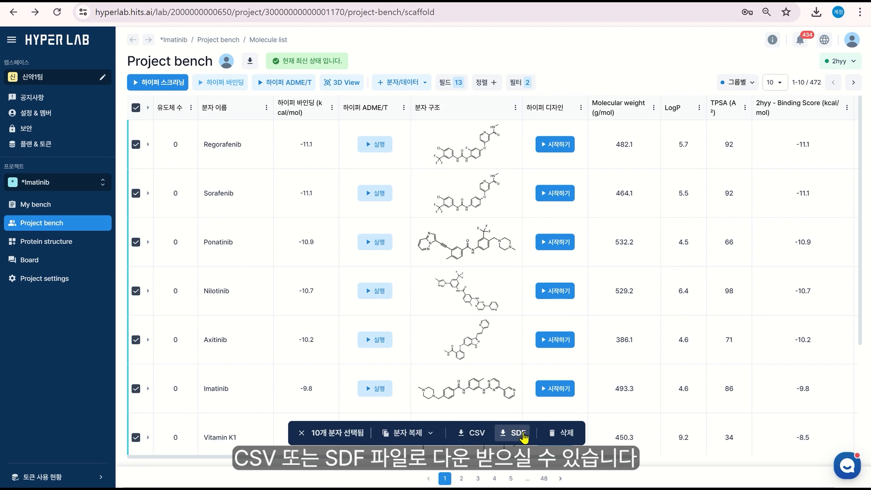
left_click(484, 435)
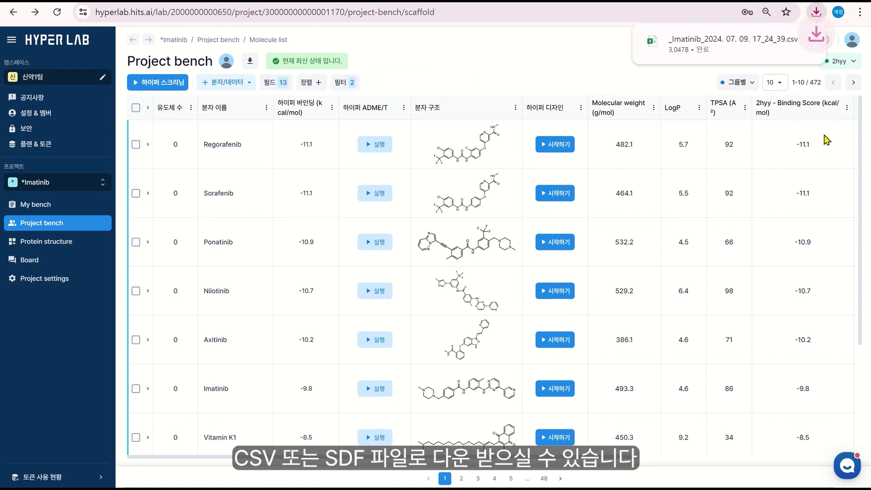
left_click(752, 51)
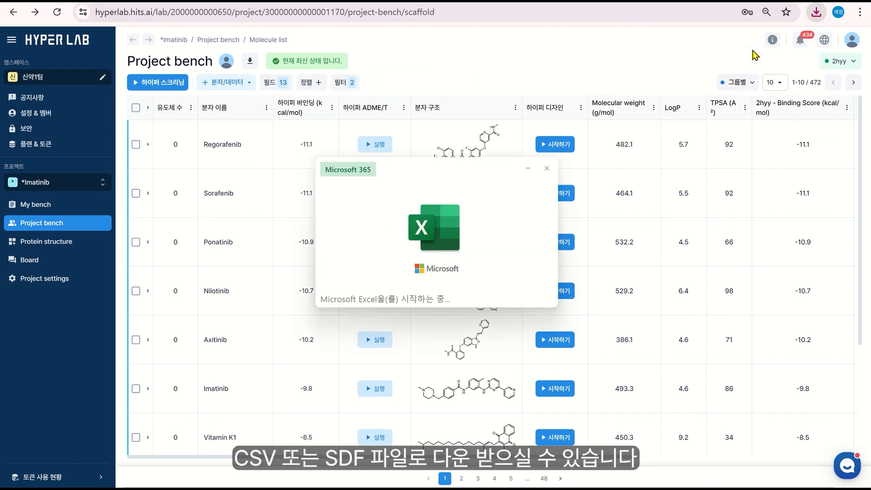